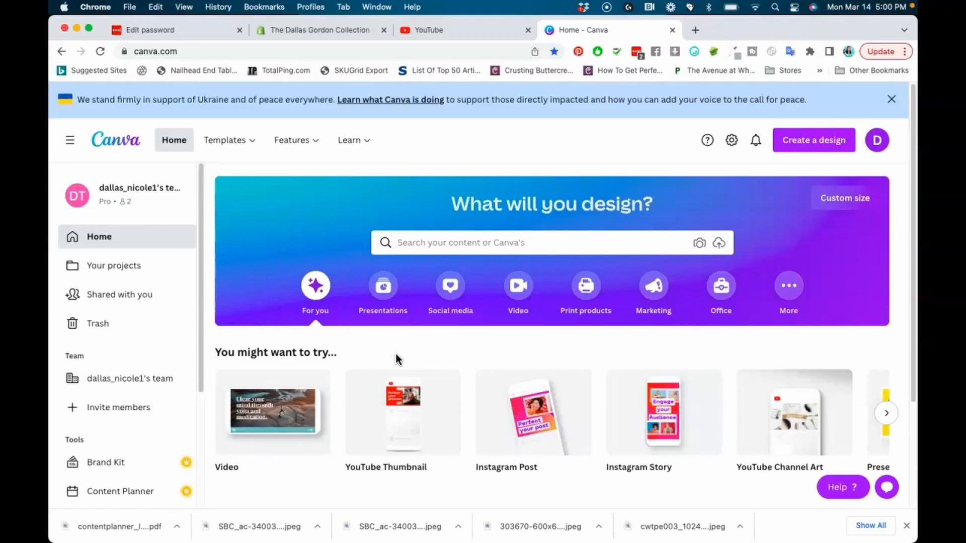
Step: Dismiss the announcement banner on the home page and open the Canva pricing plans page
left_click(890, 100)
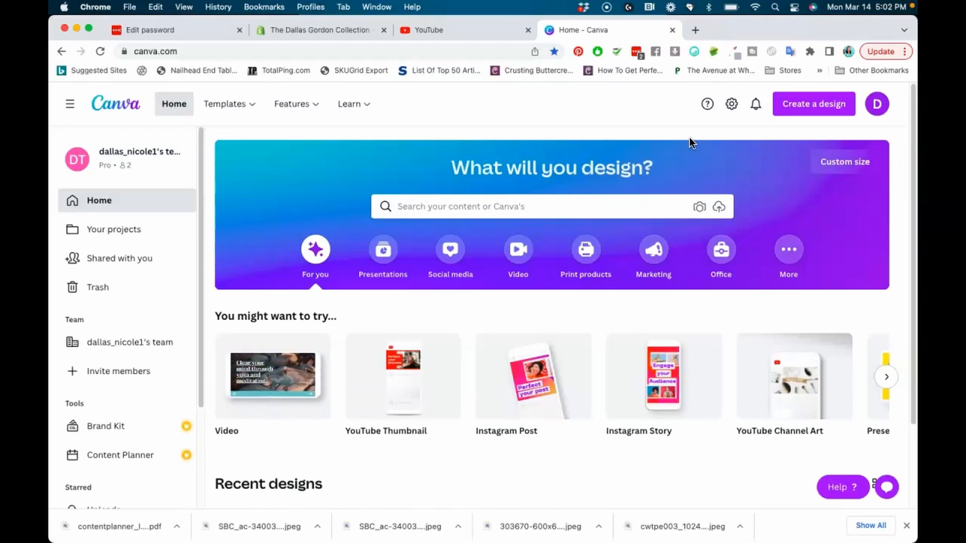
left_click(507, 209)
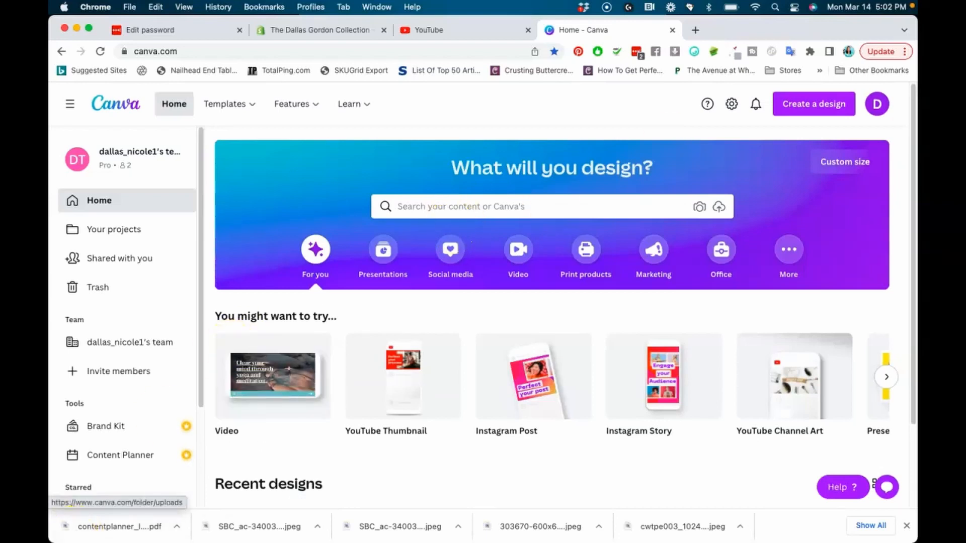
left_click(92, 503)
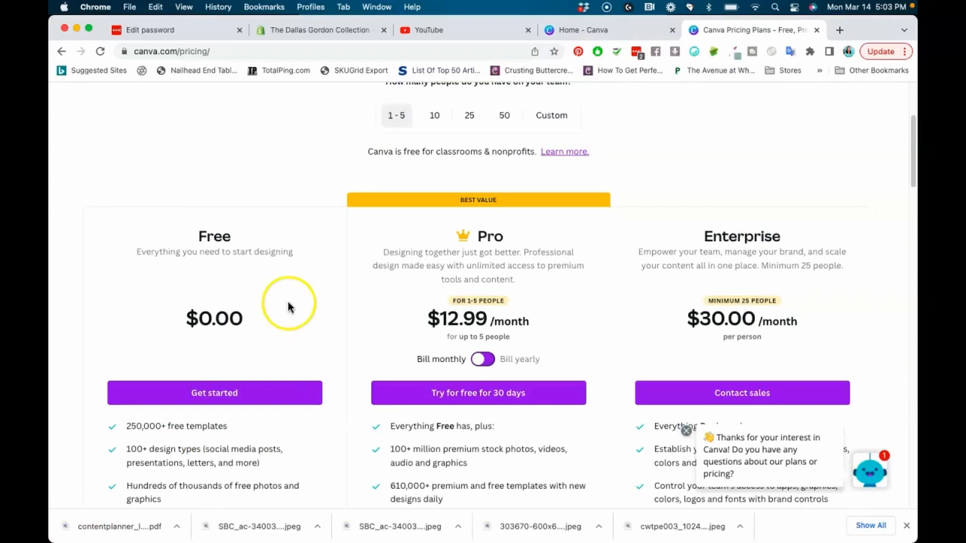
Step: Compare the prices and included features of the Free, Pro and Enterprise plans
scroll(276, 295, "down", 3)
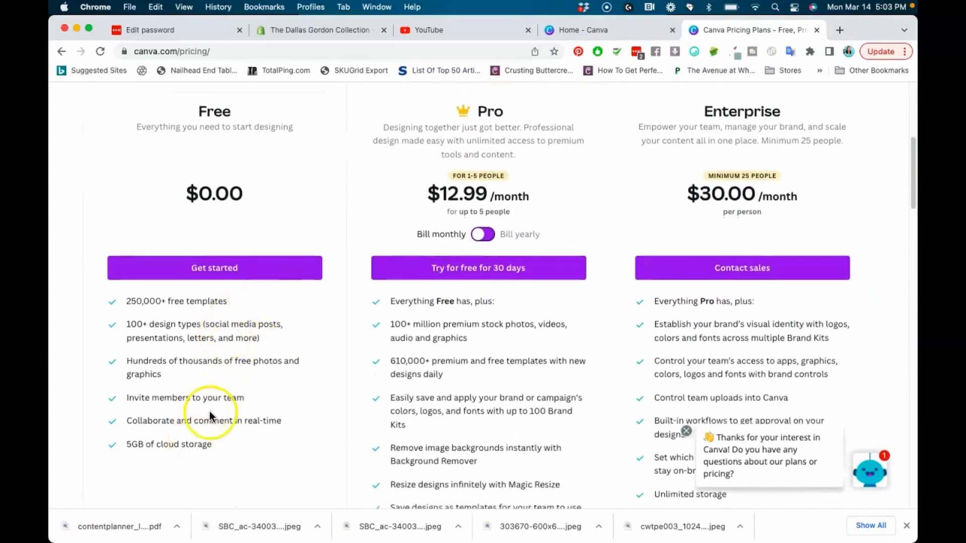
scroll(494, 285, "up", 1)
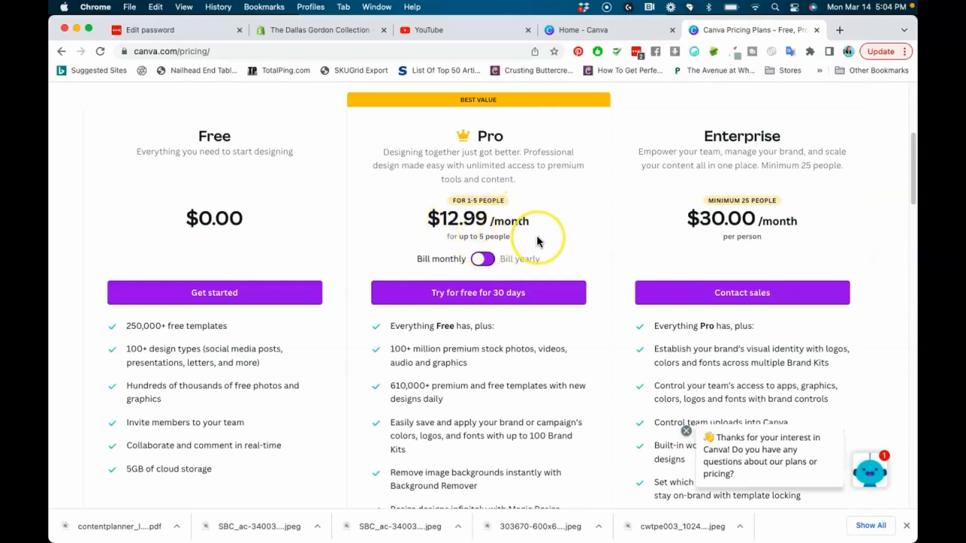
scroll(536, 238, "down", 1)
scroll(536, 236, "down", 1)
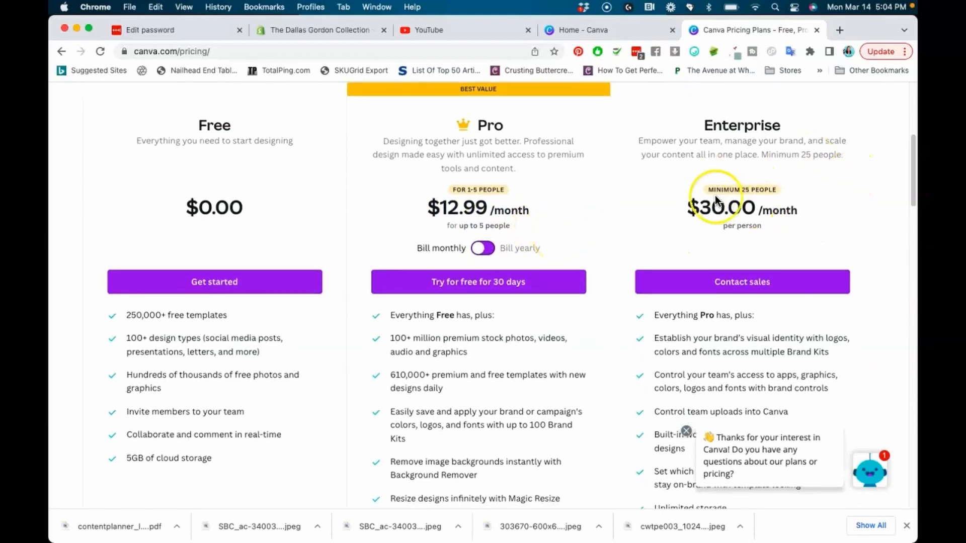
scroll(761, 196, "down", 3)
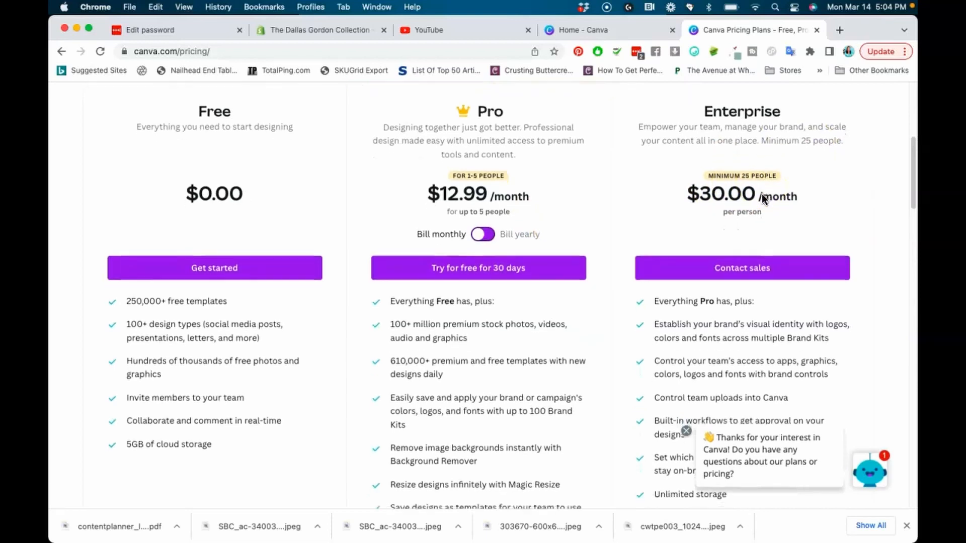
scroll(761, 194, "down", 3)
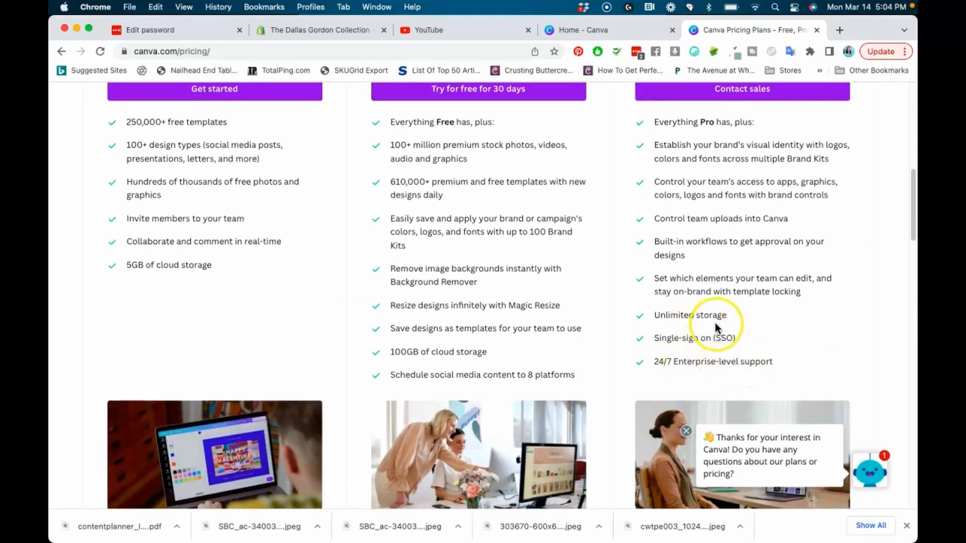
scroll(714, 322, "up", 5)
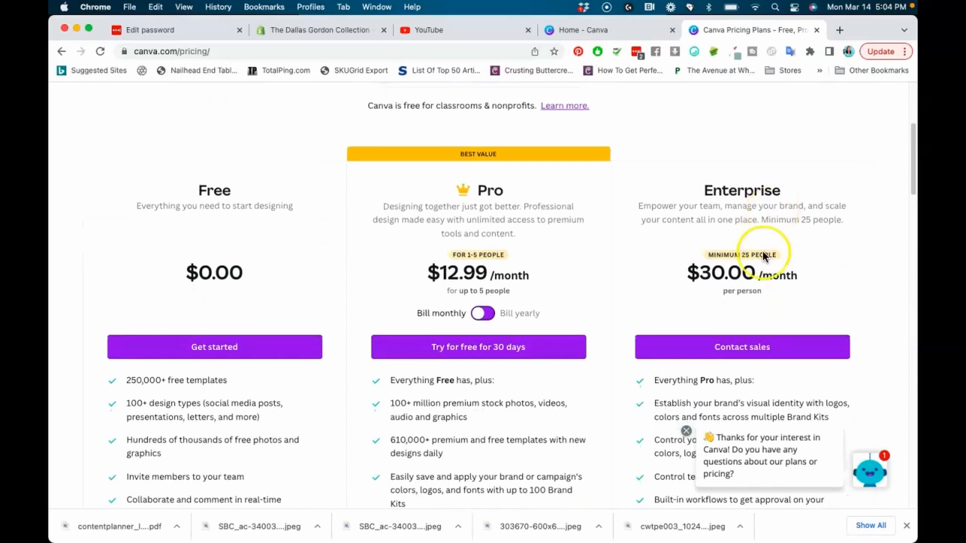
Step: Switch the Pro plan's pricing to yearly billing and review its cost against the other plans
left_click(482, 314)
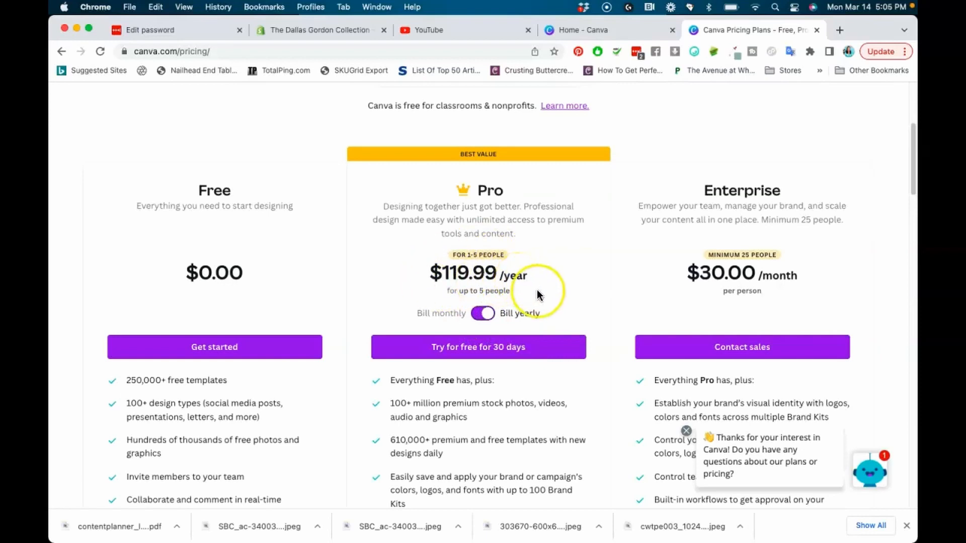
scroll(536, 288, "down", 3)
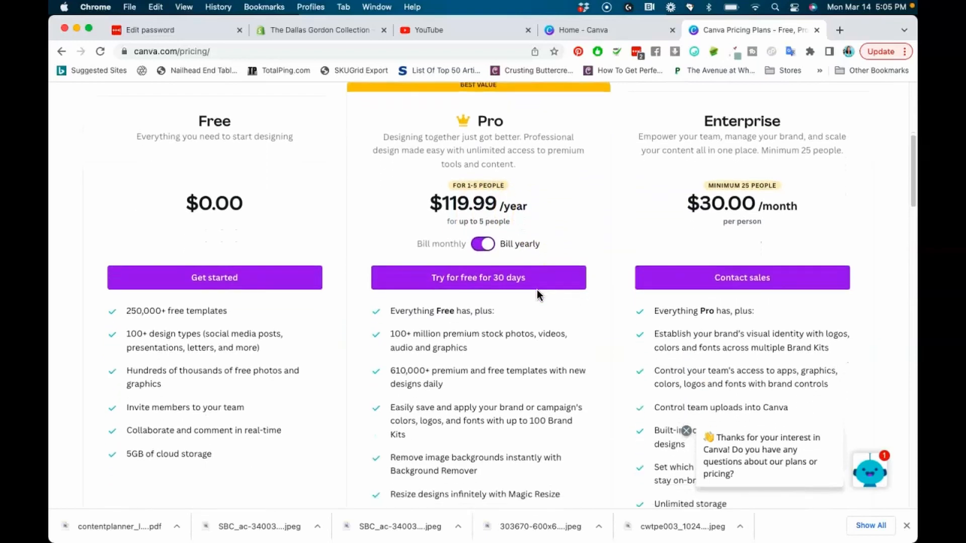
scroll(537, 288, "up", 4)
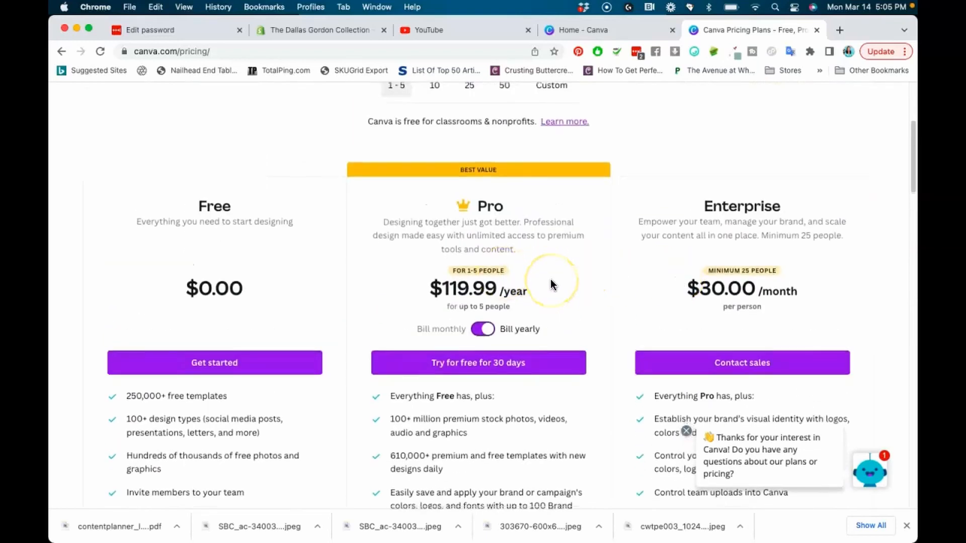
scroll(551, 278, "down", 1)
scroll(495, 284, "up", 5)
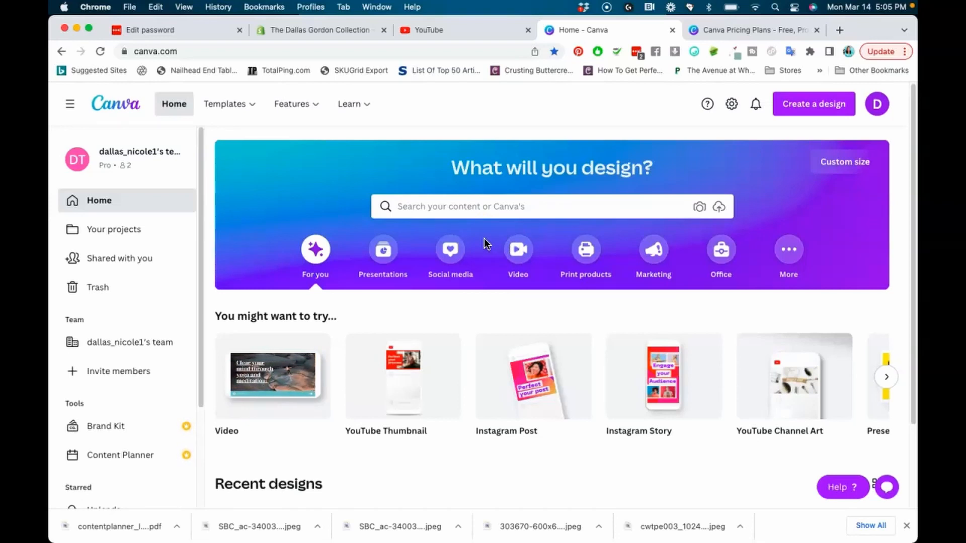
Step: Return to the Canva home page and look through the suggested design types and the recent designs list
scroll(514, 302, "down", 1)
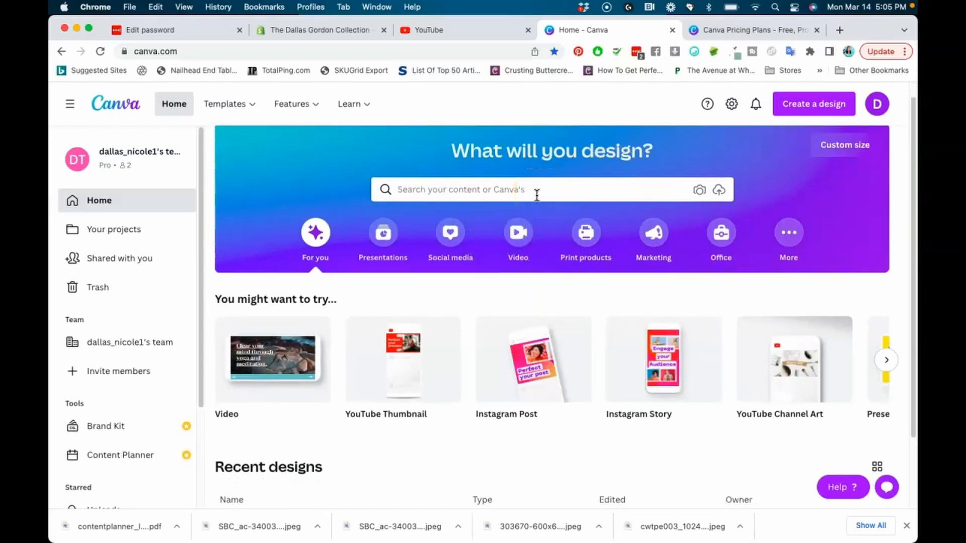
scroll(509, 225, "down", 5)
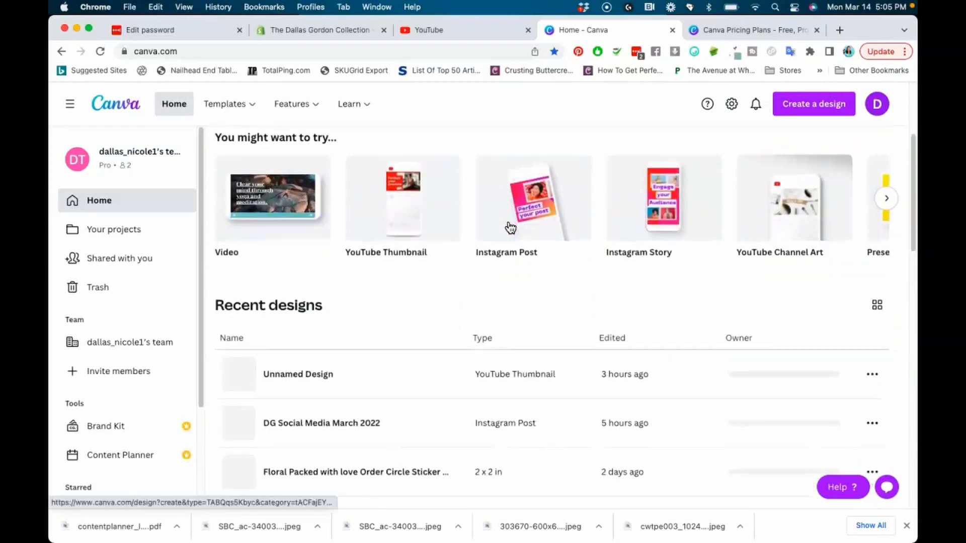
scroll(850, 186, "down", 1)
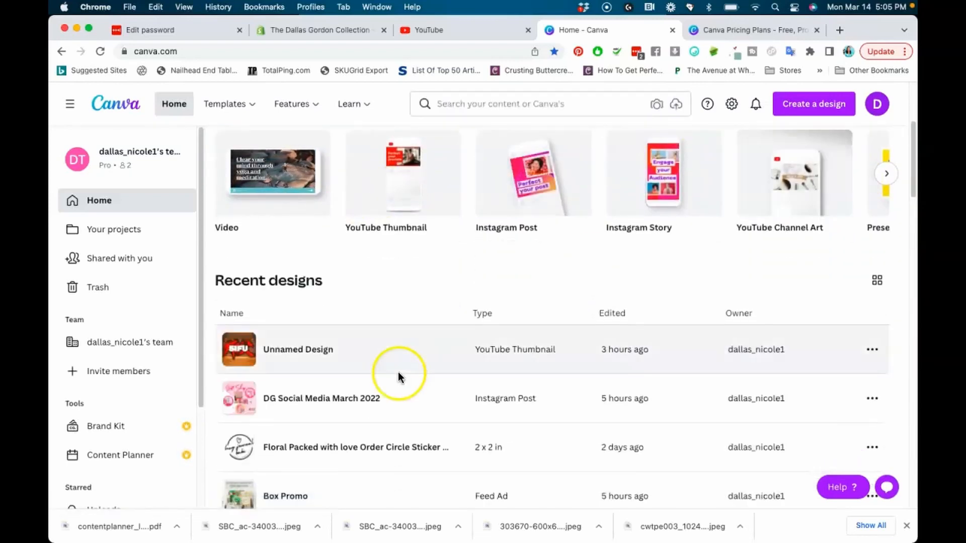
scroll(397, 375, "down", 2)
scroll(281, 445, "down", 5)
scroll(281, 449, "down", 12)
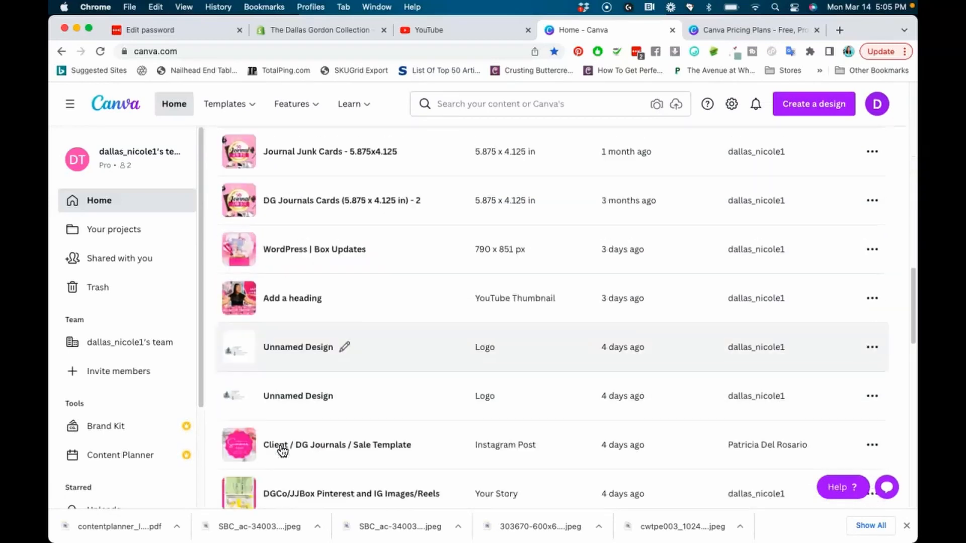
scroll(282, 451, "down", 11)
scroll(281, 453, "up", 11)
scroll(282, 450, "up", 15)
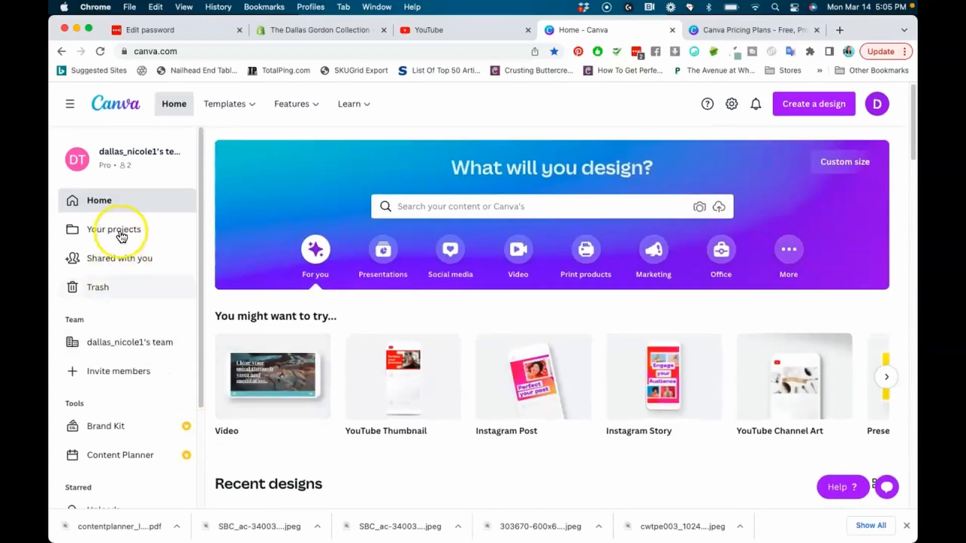
Step: Open Your projects, filter the items to folders, and restore the view of all items
left_click(122, 232)
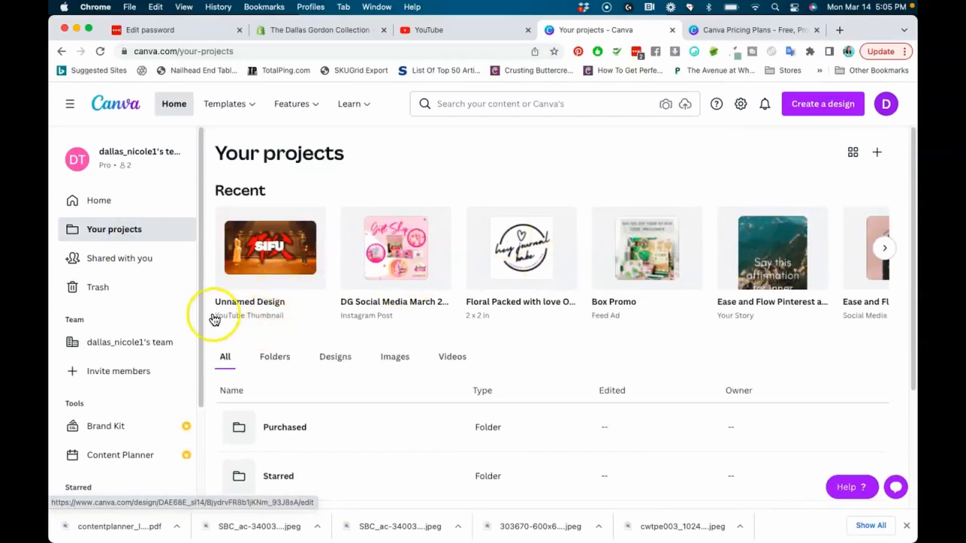
left_click(274, 358)
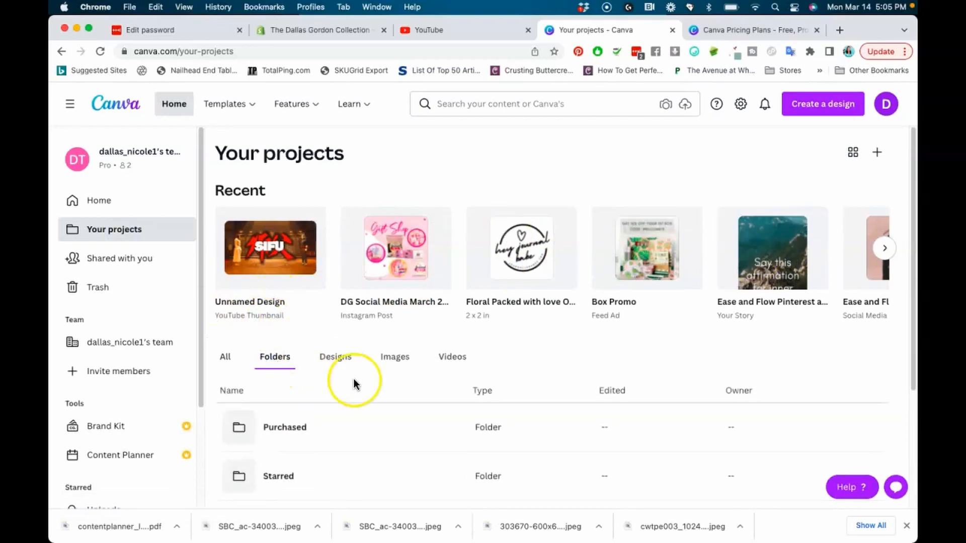
left_click(226, 356)
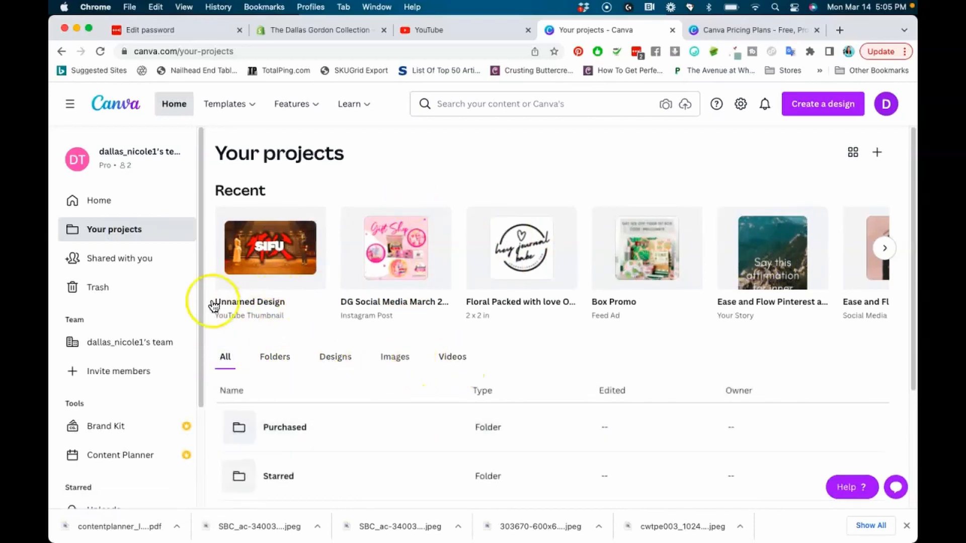
Step: Open the list of designs and folders shared with the account and review the team options
left_click(134, 258)
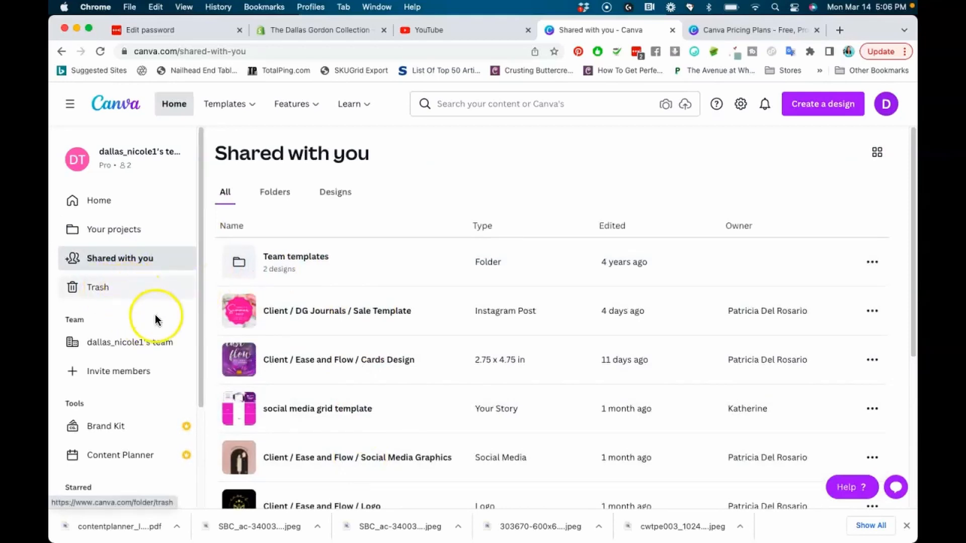
scroll(156, 317, "down", 2)
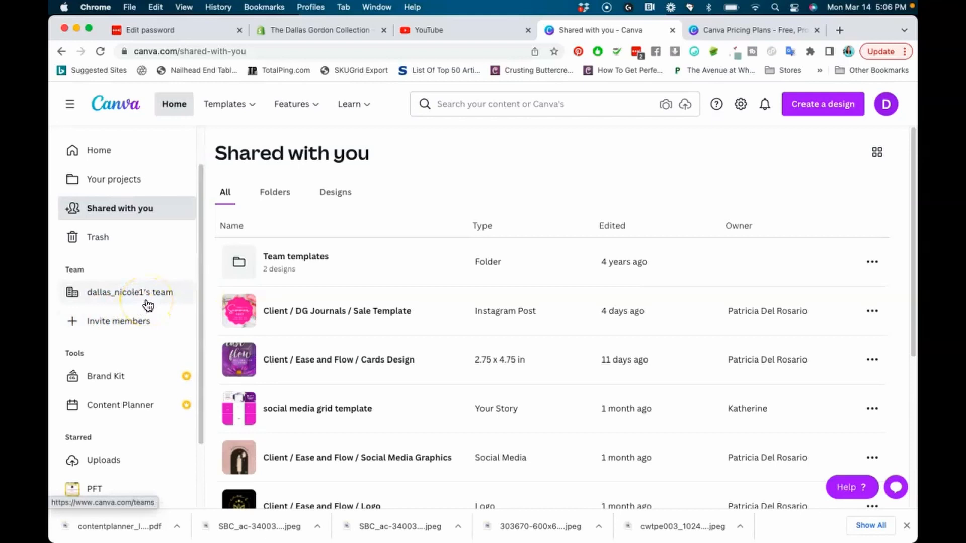
left_click(157, 322)
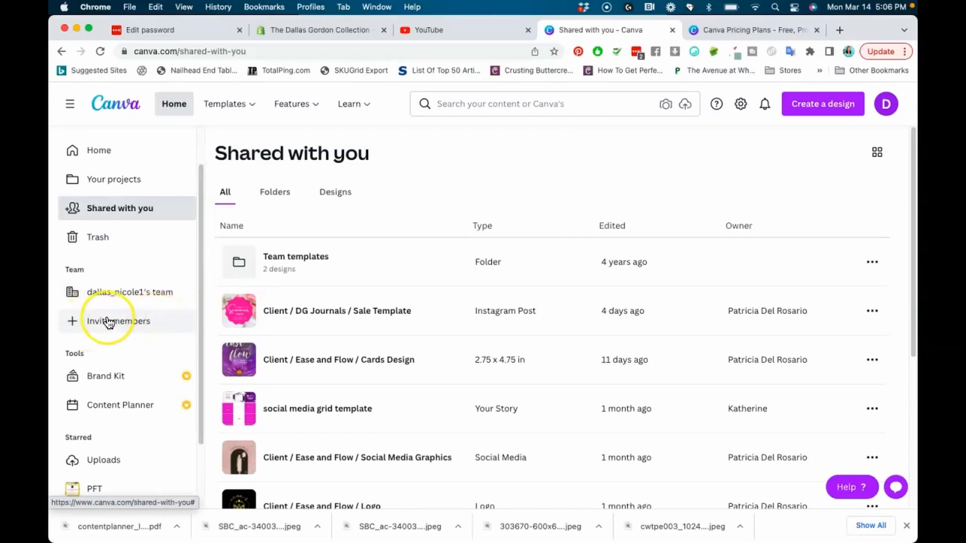
Step: Open the Brand Kit and look through its saved brand logos
scroll(108, 322, "down", 3)
left_click(108, 301)
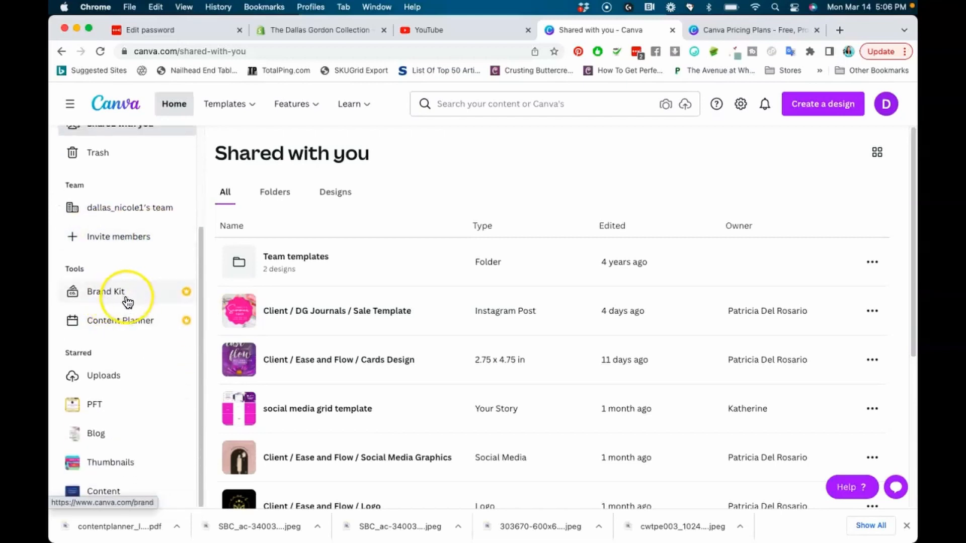
left_click(104, 326)
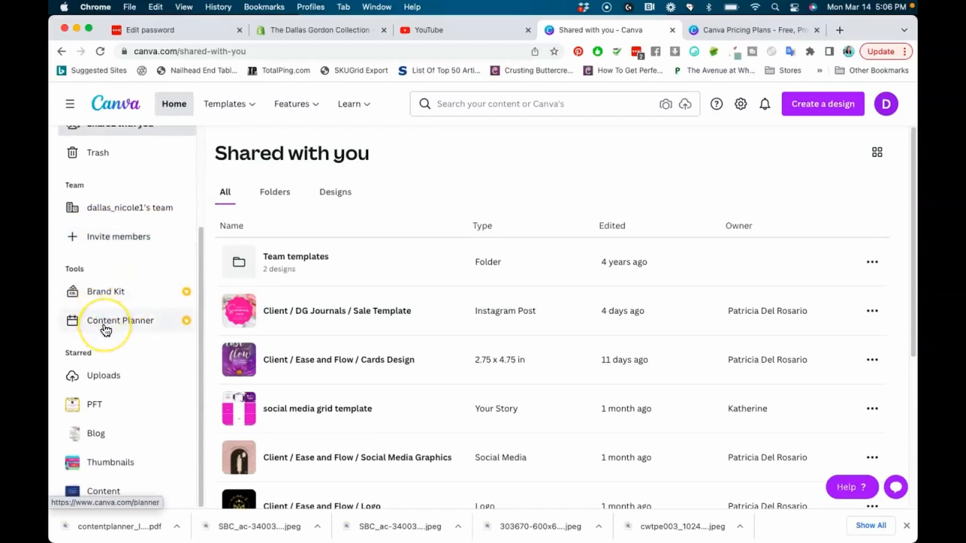
left_click(136, 328)
left_click(127, 299)
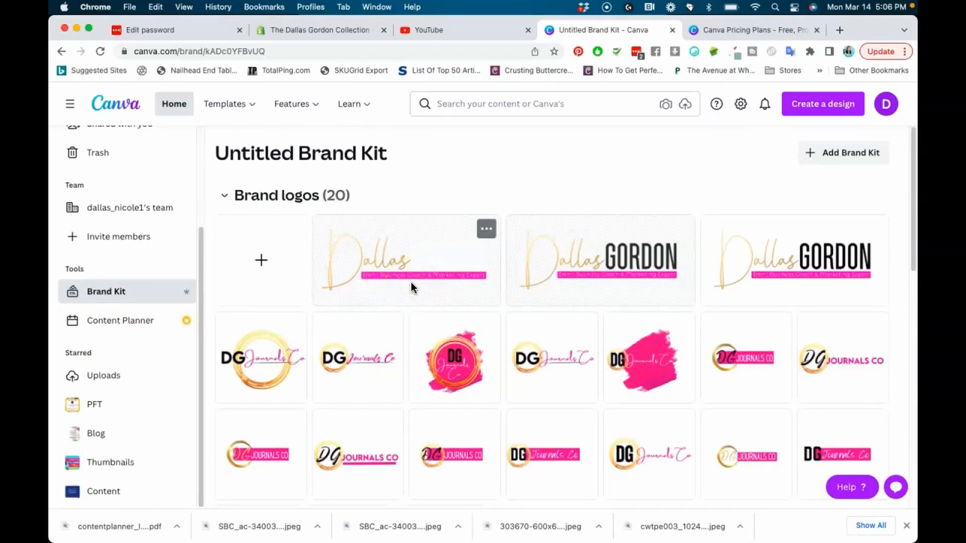
scroll(512, 238, "down", 3)
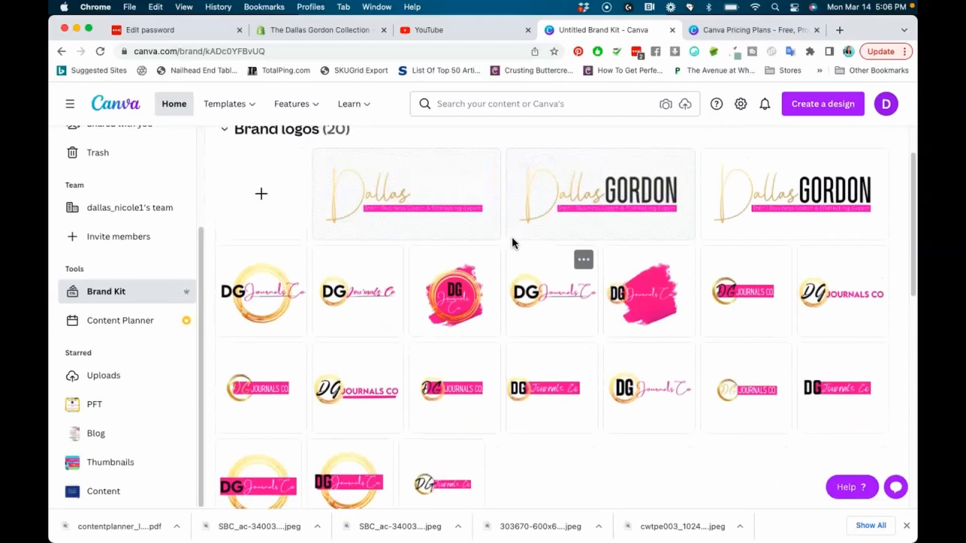
Step: Create a new Brand Kit named "test"
scroll(512, 238, "up", 3)
left_click(832, 154)
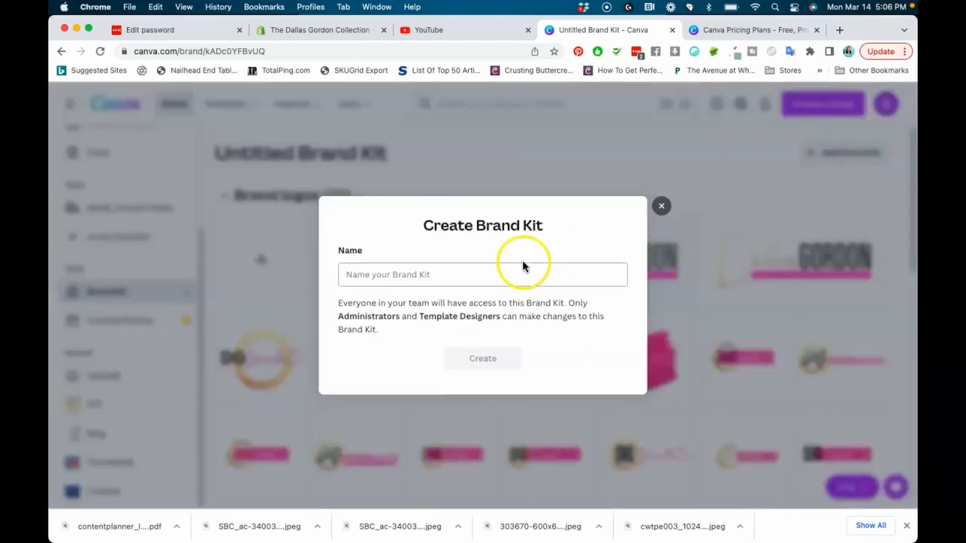
left_click(458, 274)
type("test")
left_click(493, 358)
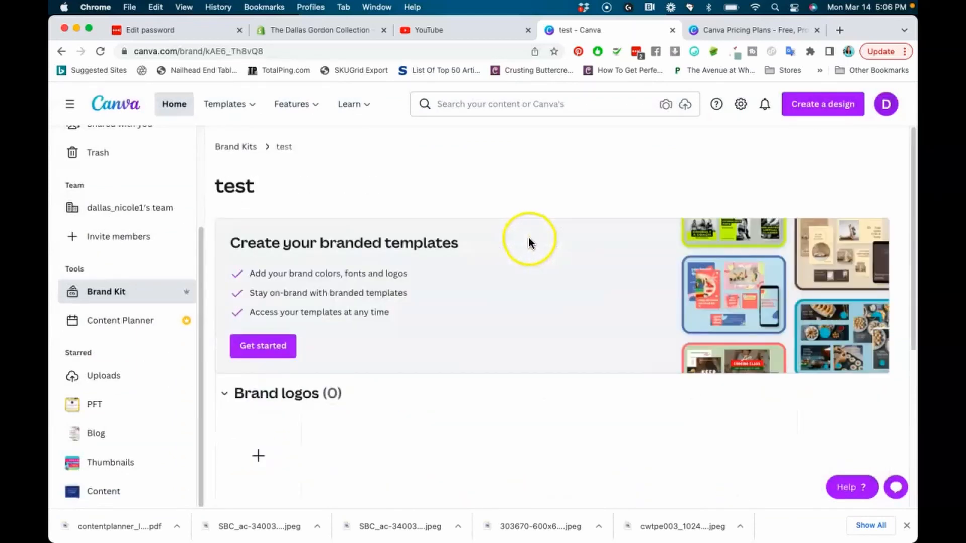
Step: Examine the logo, color palette and font sections of the "test" Brand Kit, including text styles and uploaded fonts
scroll(424, 348, "down", 5)
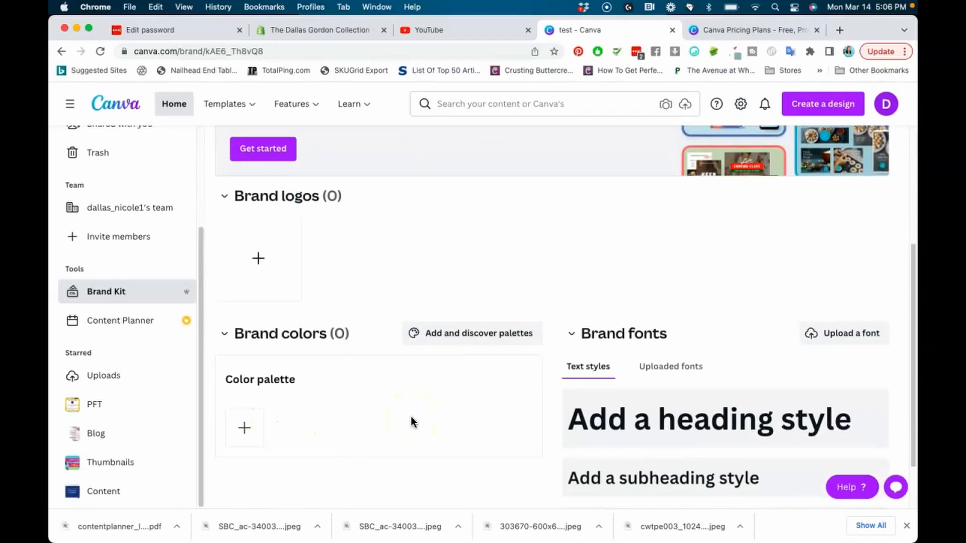
scroll(723, 332, "down", 2)
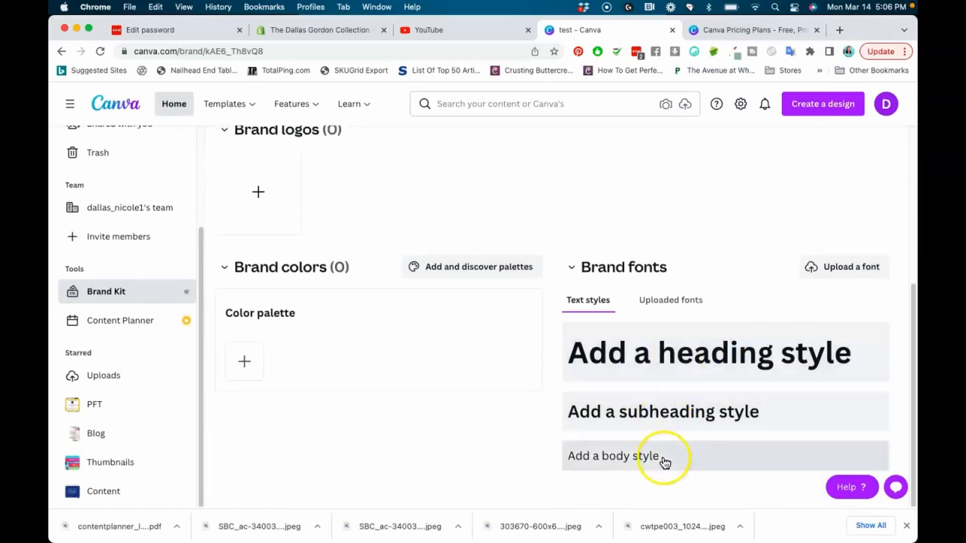
left_click(685, 304)
left_click(607, 310)
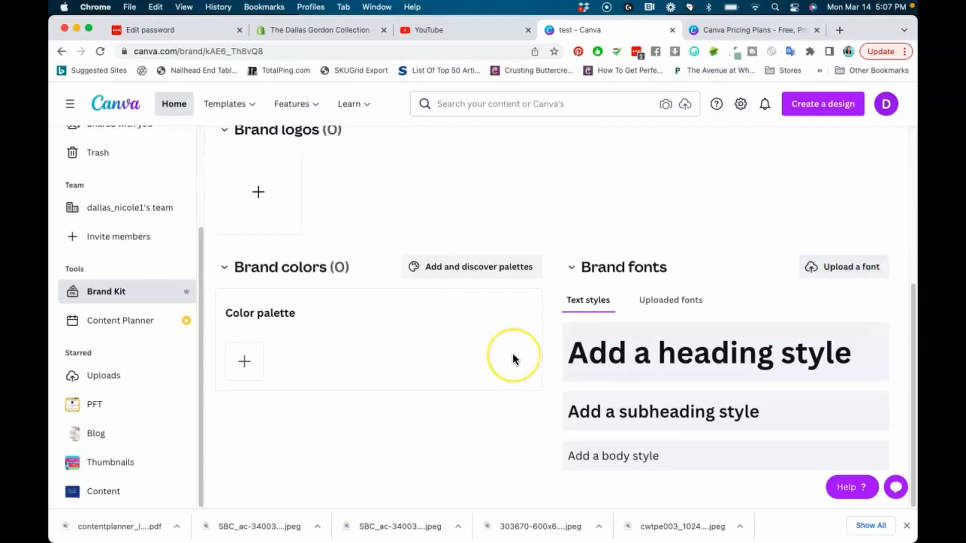
scroll(512, 354, "up", 5)
scroll(512, 355, "down", 3)
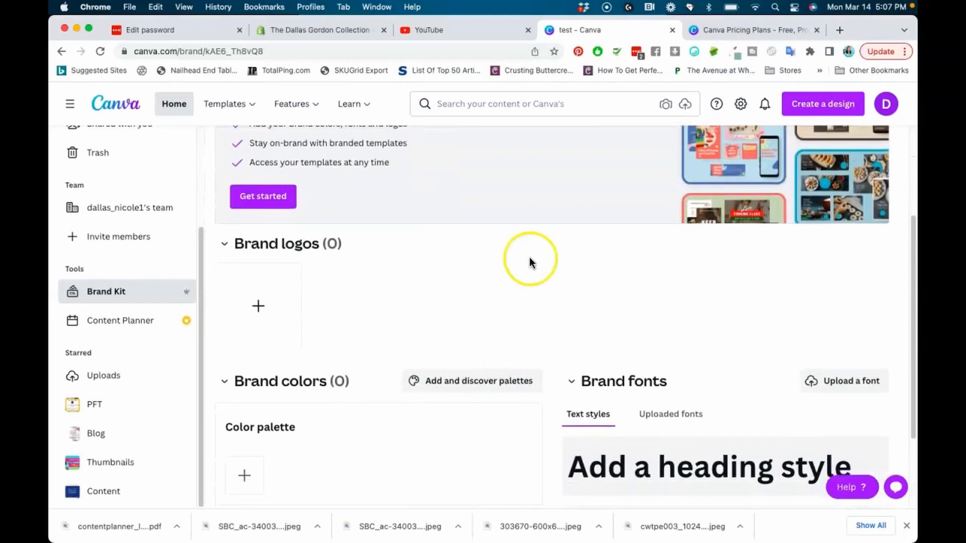
scroll(664, 316, "down", 2)
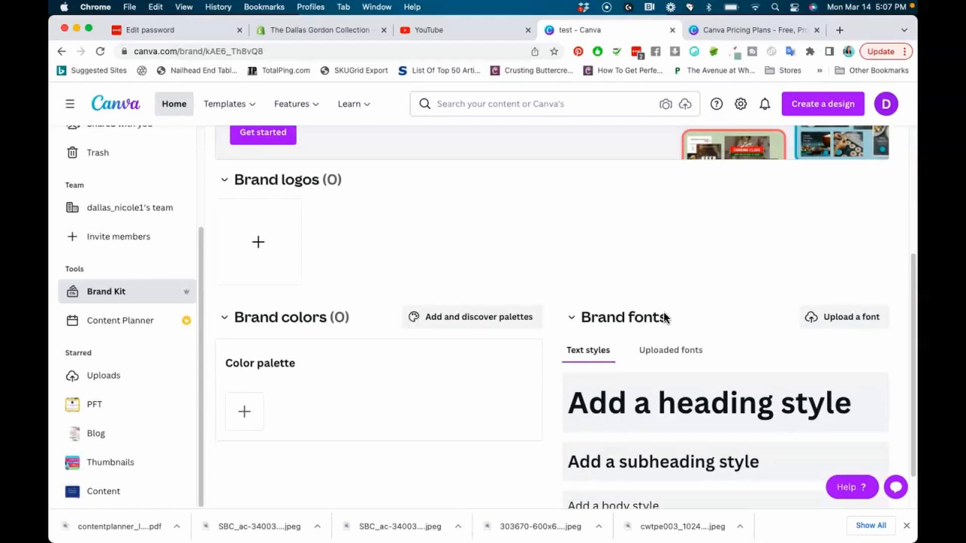
Step: Return to the list of all Brand Kits and delete the "test" Brand Kit
scroll(664, 313, "up", 5)
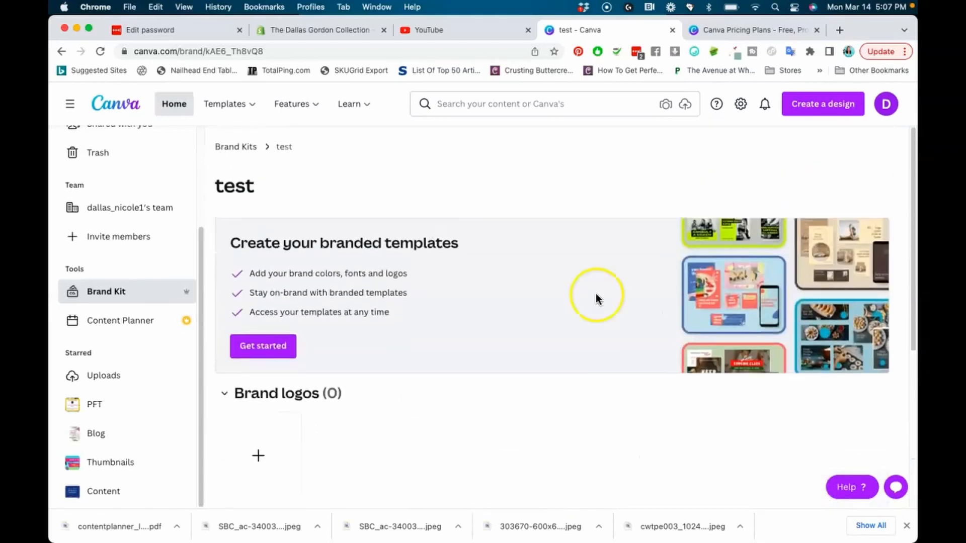
scroll(340, 341, "down", 5)
scroll(342, 340, "up", 5)
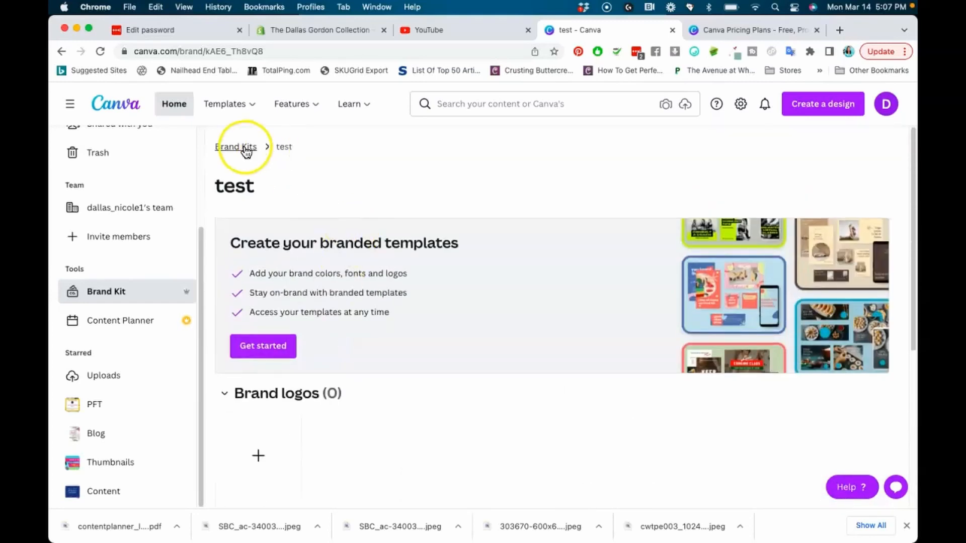
left_click(243, 147)
left_click(641, 300)
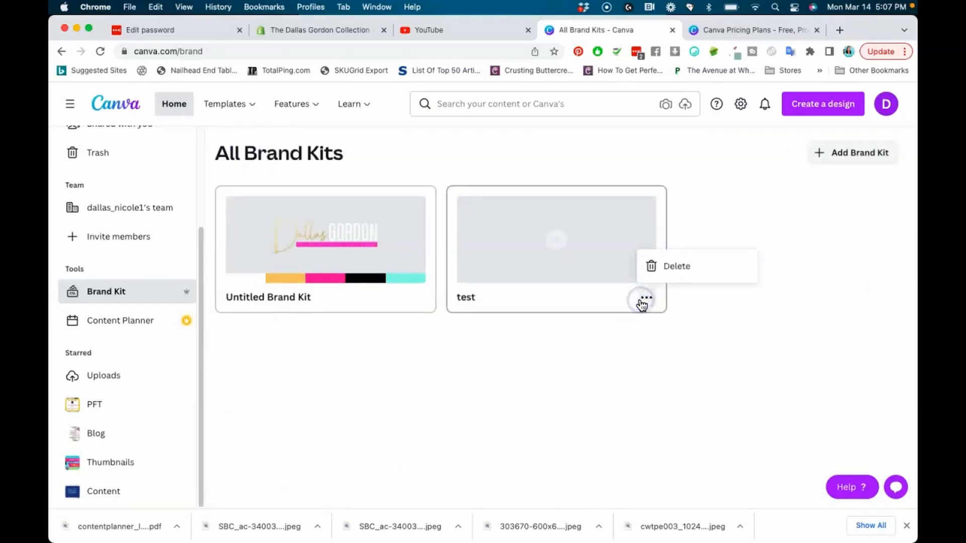
left_click(677, 267)
left_click(343, 365)
left_click(597, 408)
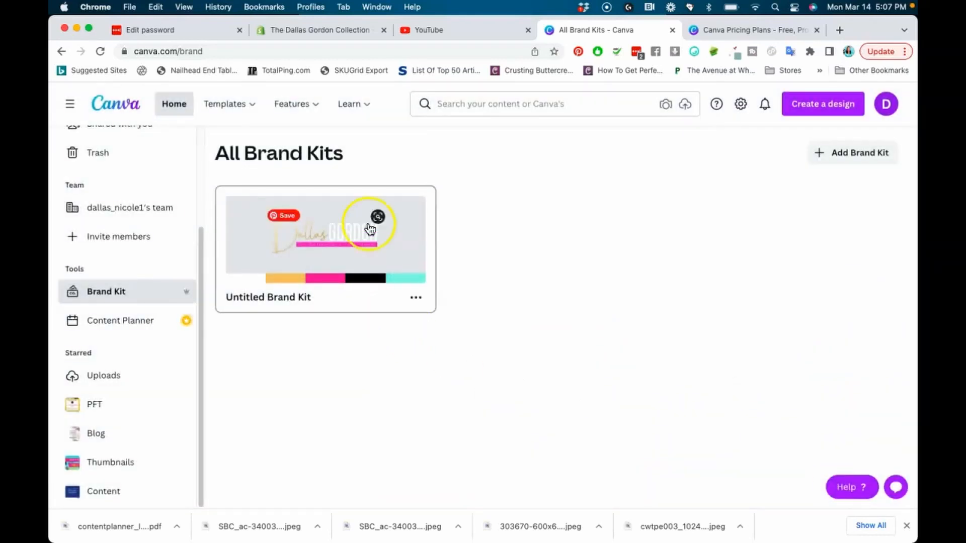
Step: Open the Content Planner and look through the March 2022 calendar
left_click(136, 325)
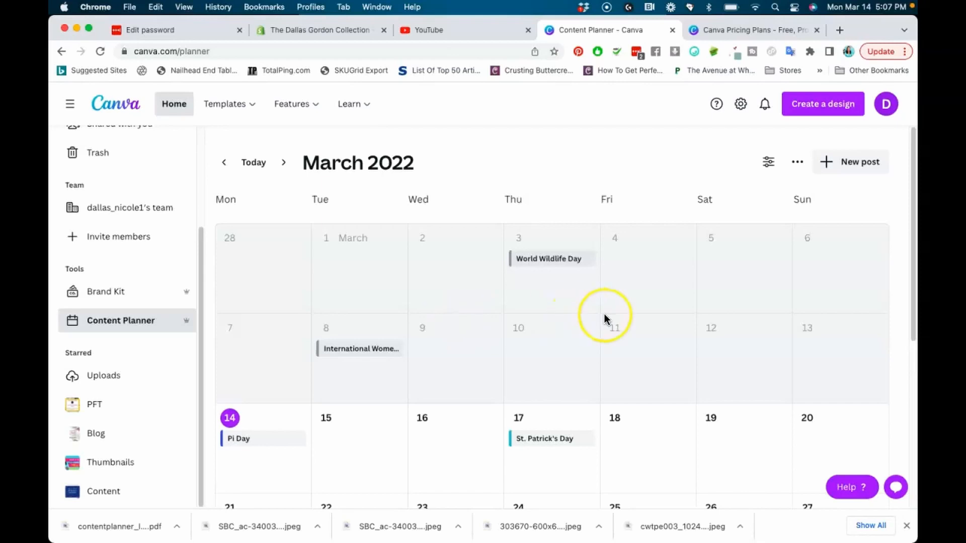
scroll(604, 314, "down", 4)
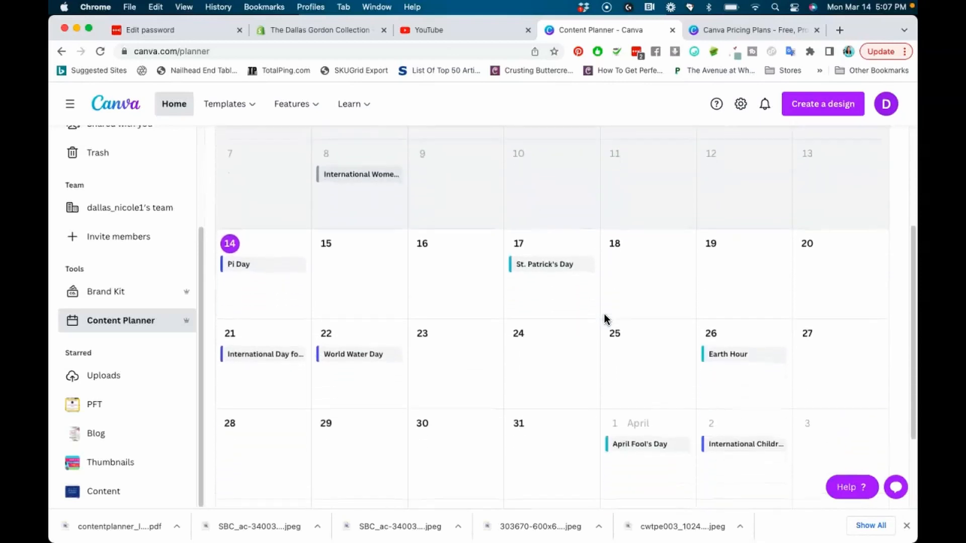
scroll(605, 314, "down", 2)
scroll(605, 314, "up", 2)
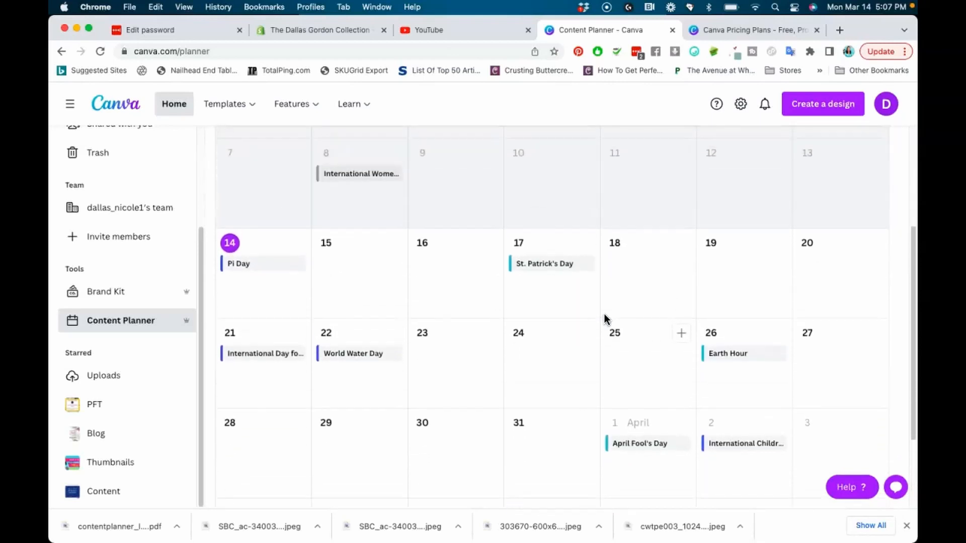
scroll(604, 314, "up", 4)
left_click(668, 250)
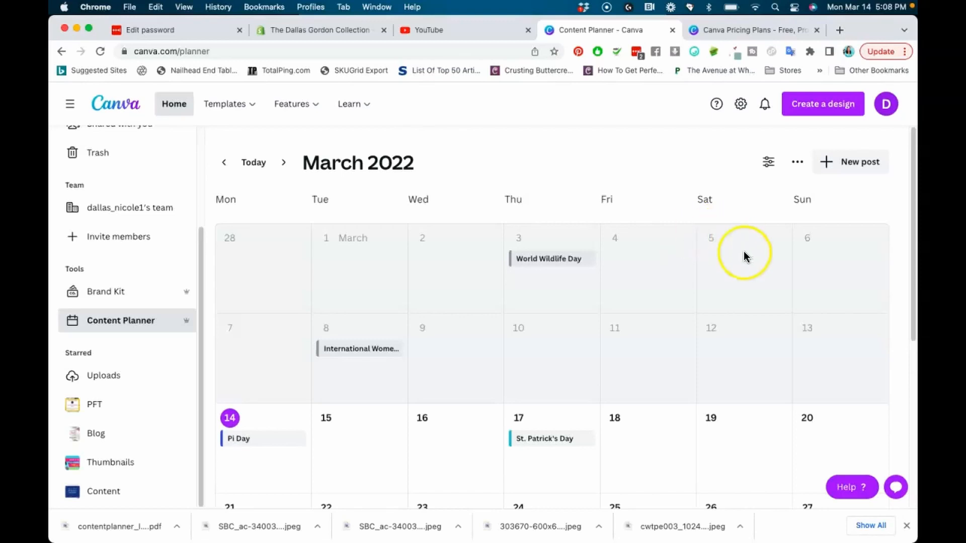
Step: Start a planner post for March 19 with the recent "Gift Shop" design, view its scheduling options and close it without saving
scroll(728, 334, "down", 3)
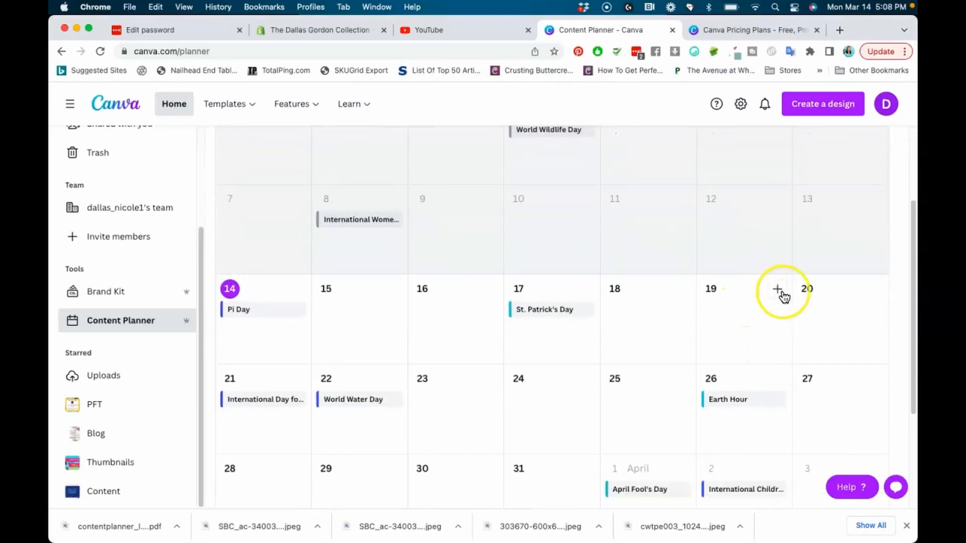
left_click(781, 292)
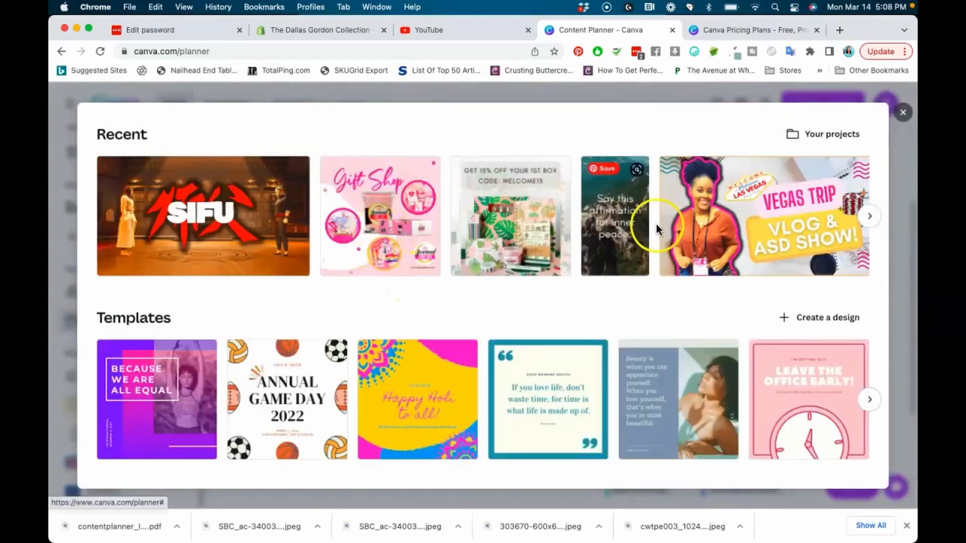
left_click(396, 224)
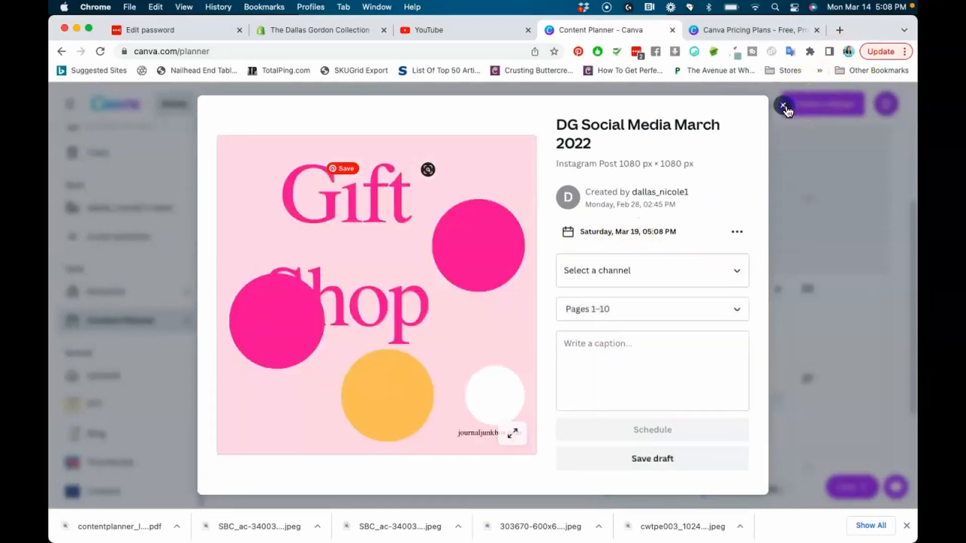
left_click(783, 105)
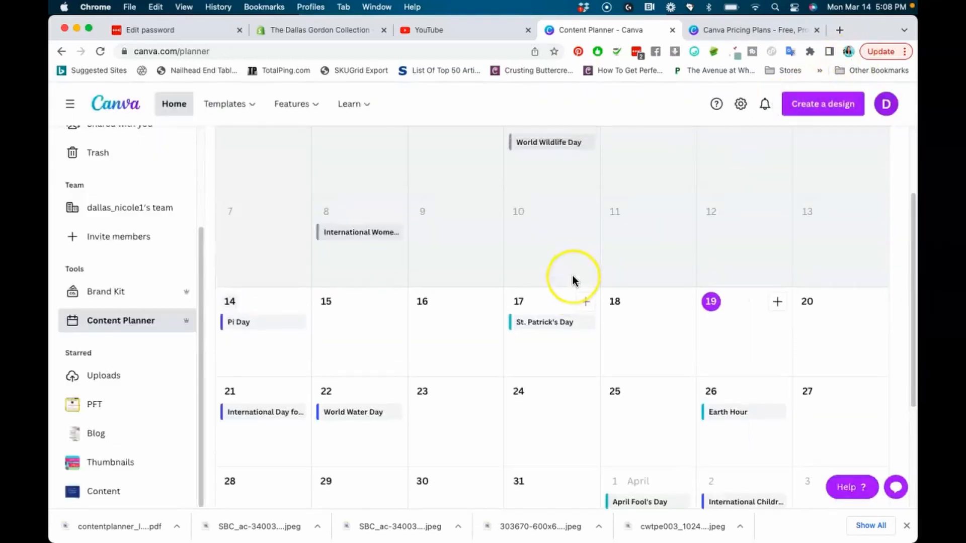
scroll(572, 277, "up", 3)
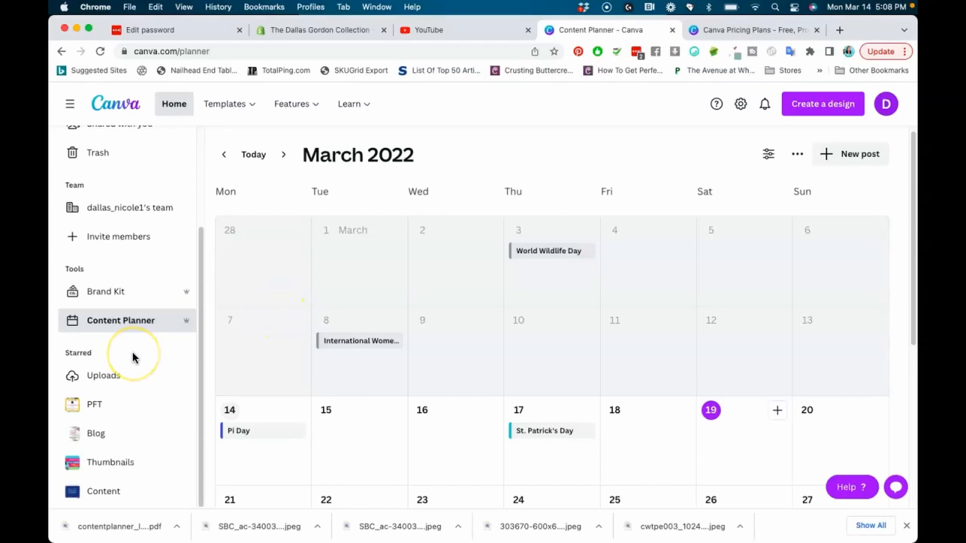
Step: From the home page, search for "instagram" among templates and show all suggested templates
scroll(132, 357, "up", 5)
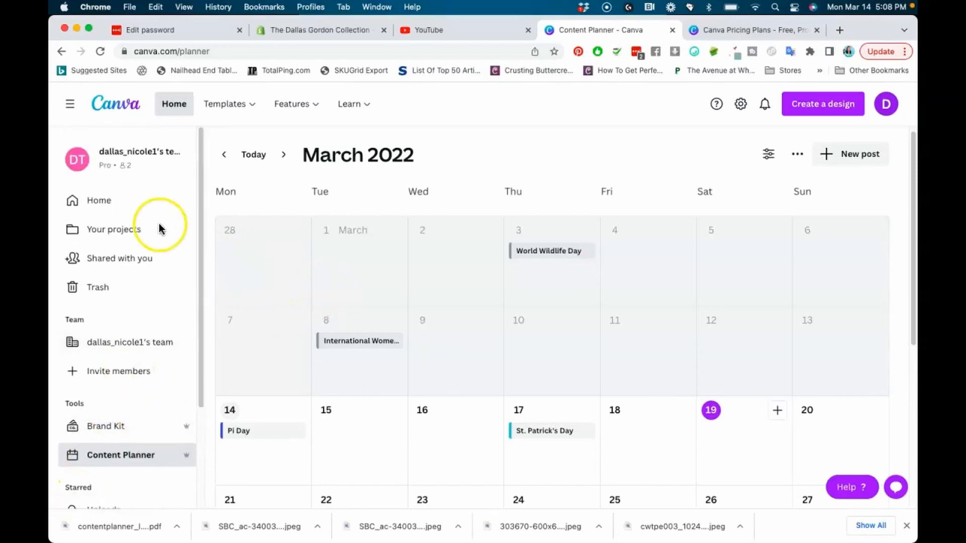
left_click(106, 204)
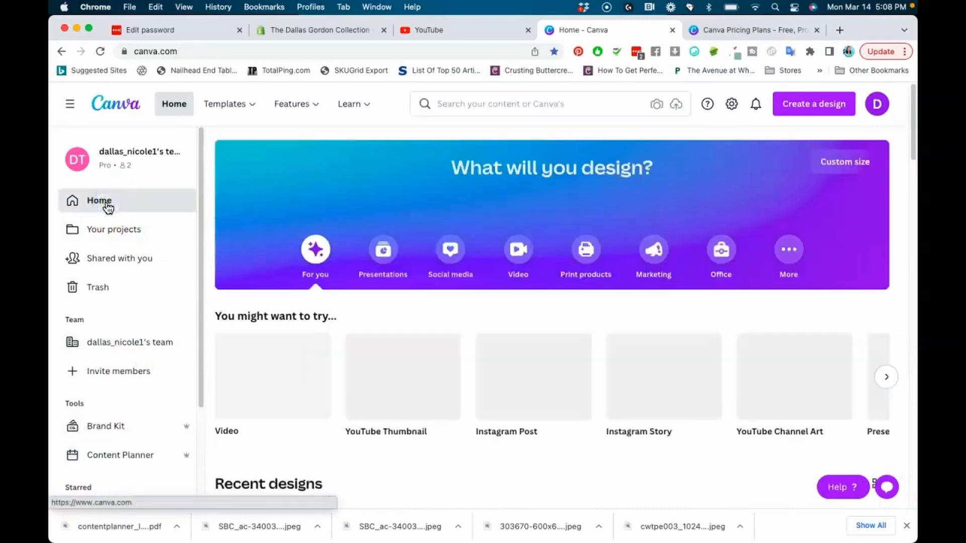
left_click(425, 206)
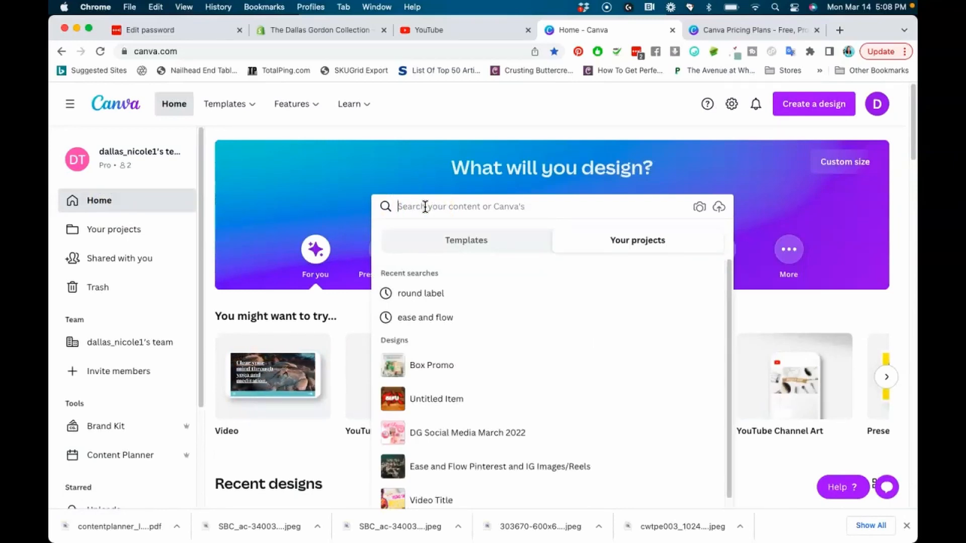
type("instagram")
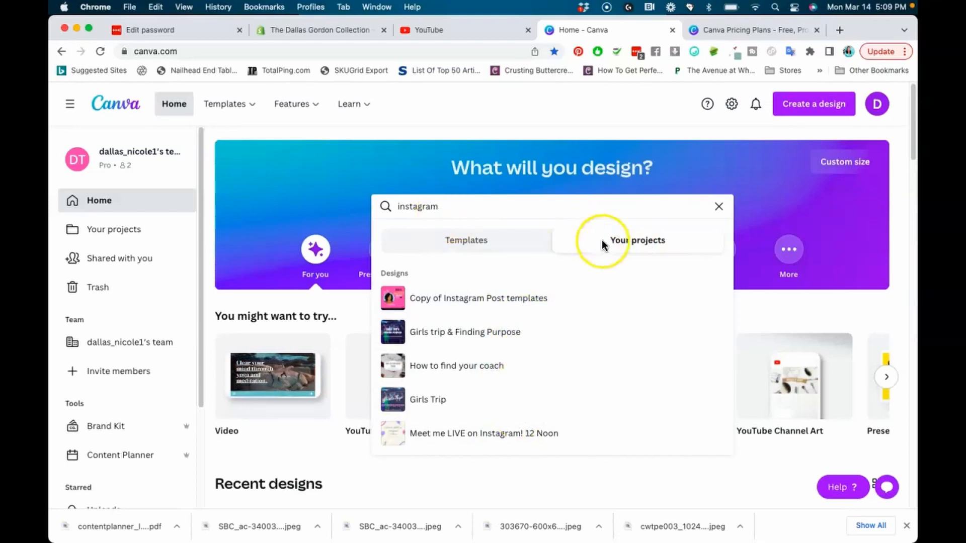
left_click(518, 247)
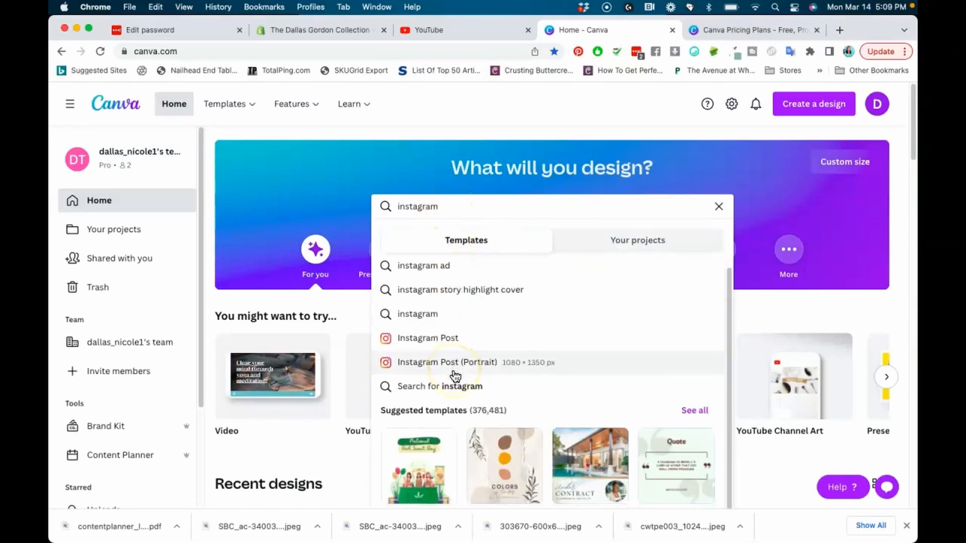
scroll(472, 397, "down", 1)
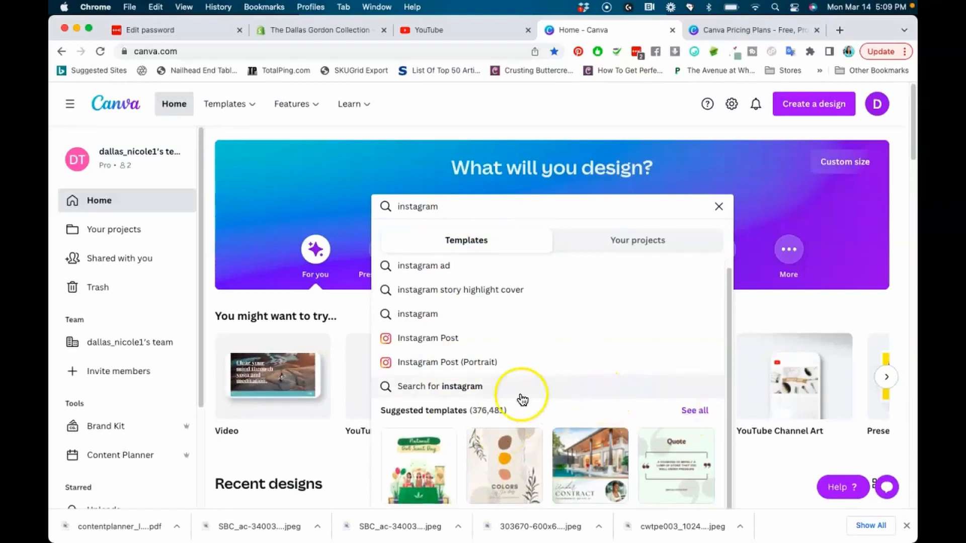
left_click(696, 410)
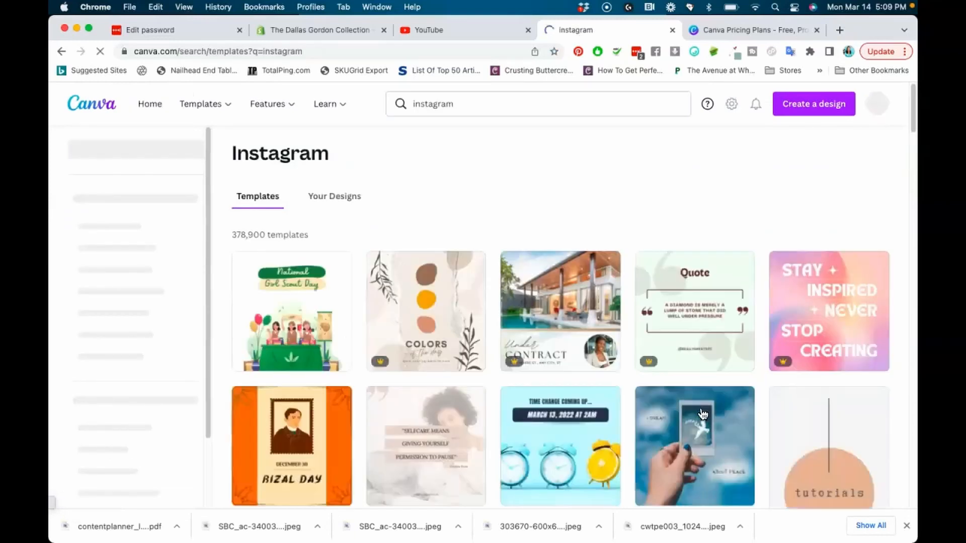
Step: Browse the Instagram template results and check which templates carry the Pro crown badge
scroll(703, 413, "down", 2)
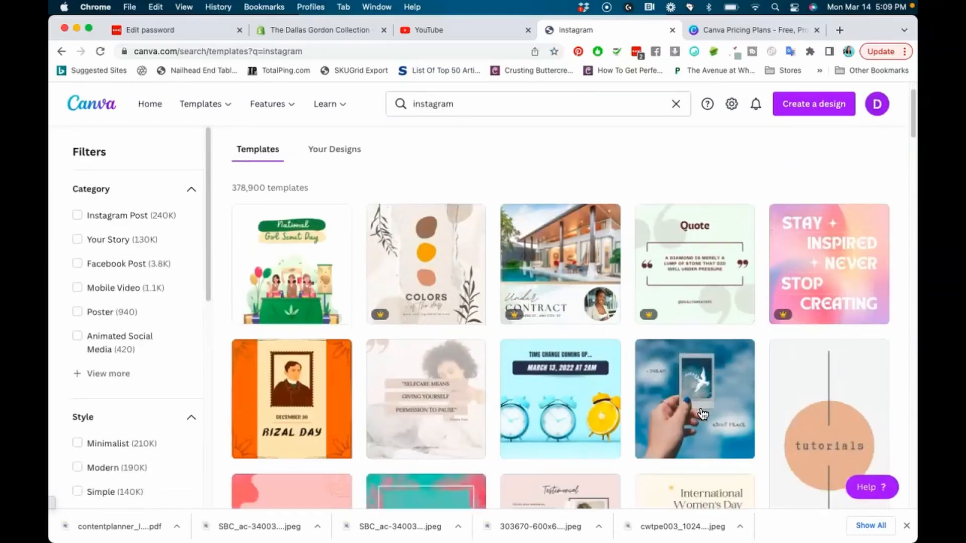
scroll(702, 414, "down", 1)
left_click(277, 205)
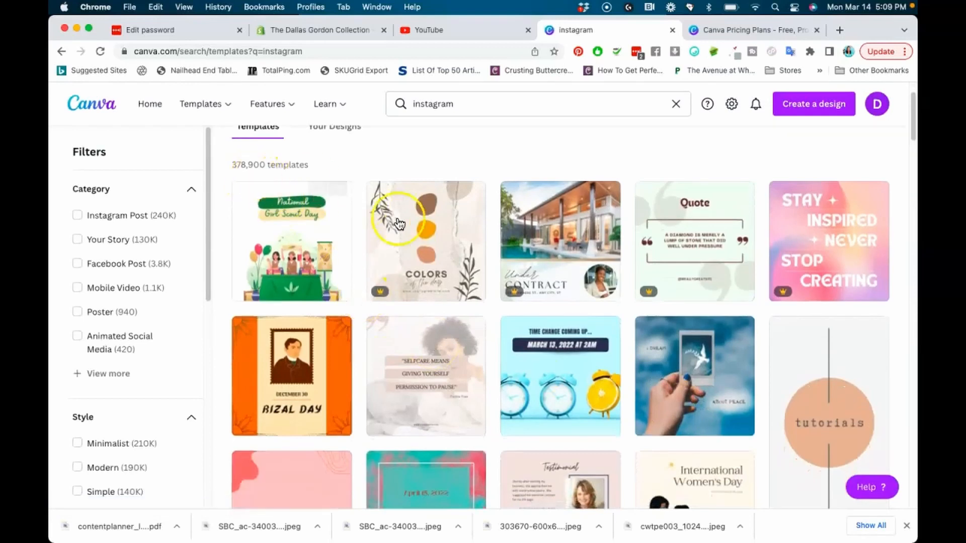
mouse_move(394, 292)
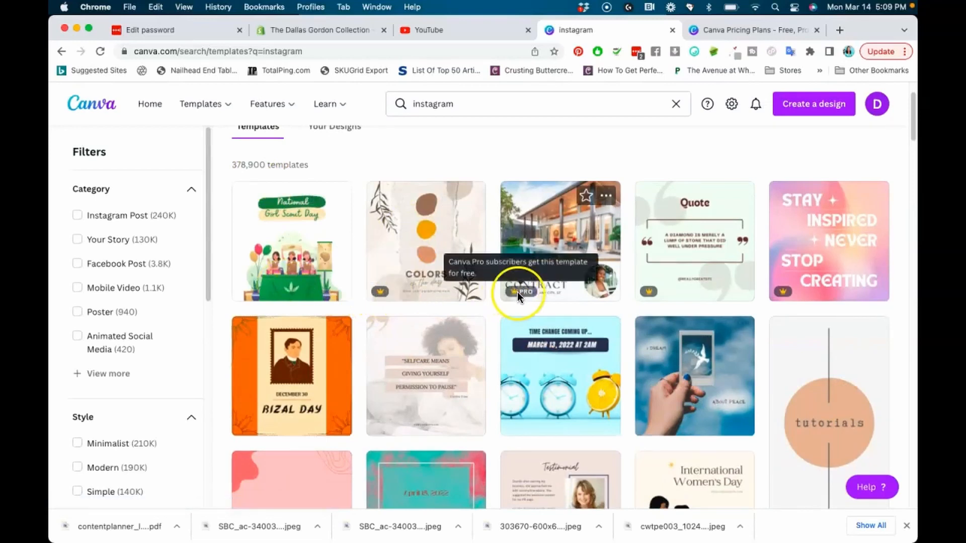
mouse_move(783, 292)
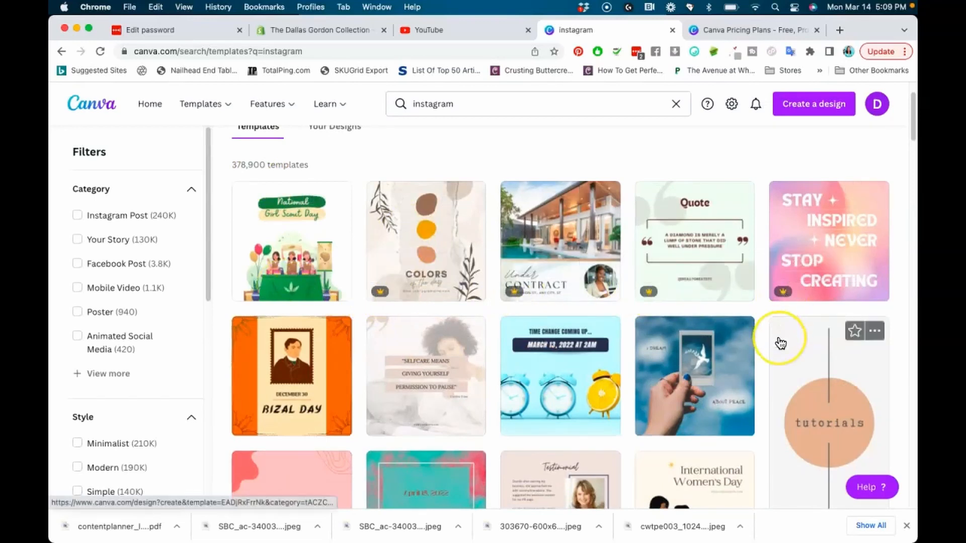
scroll(778, 338, "down", 7)
scroll(780, 343, "down", 7)
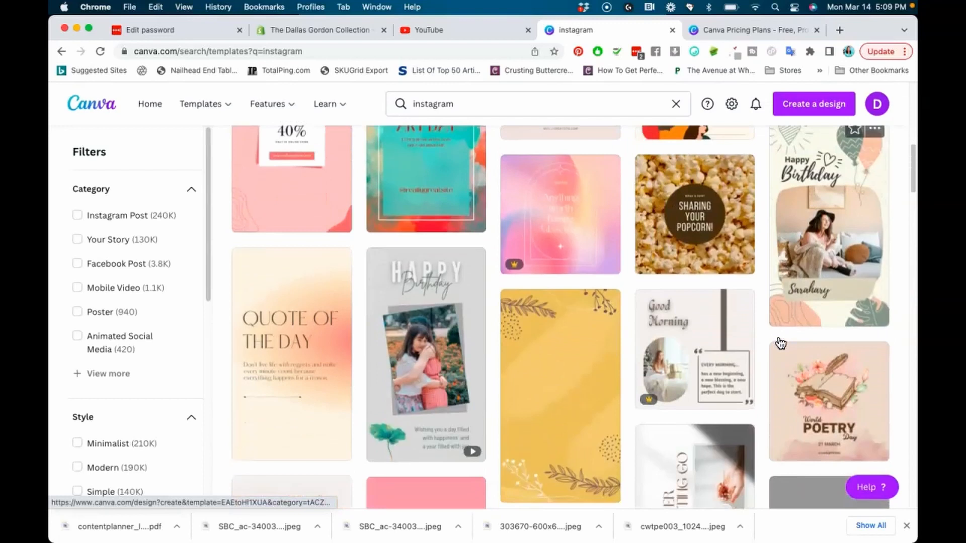
scroll(780, 342, "down", 4)
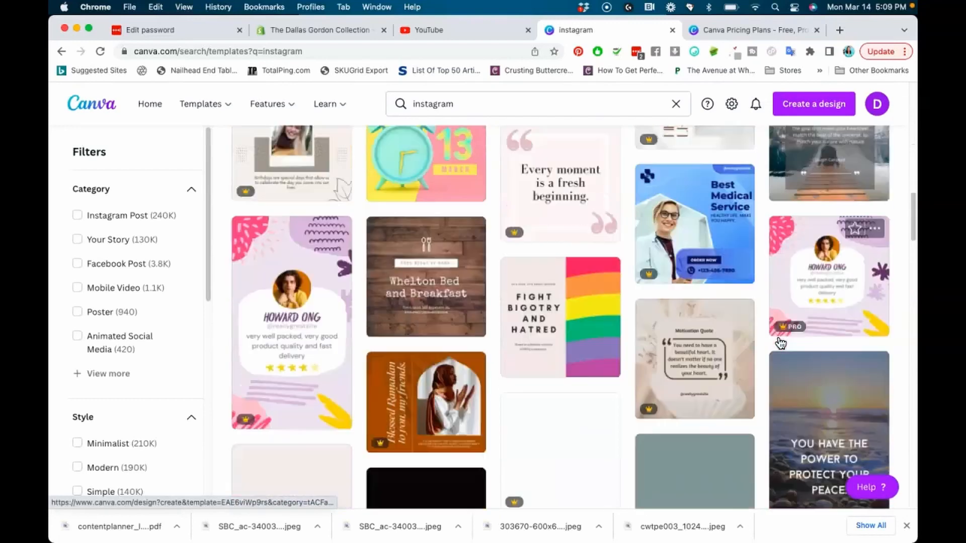
left_click(384, 297)
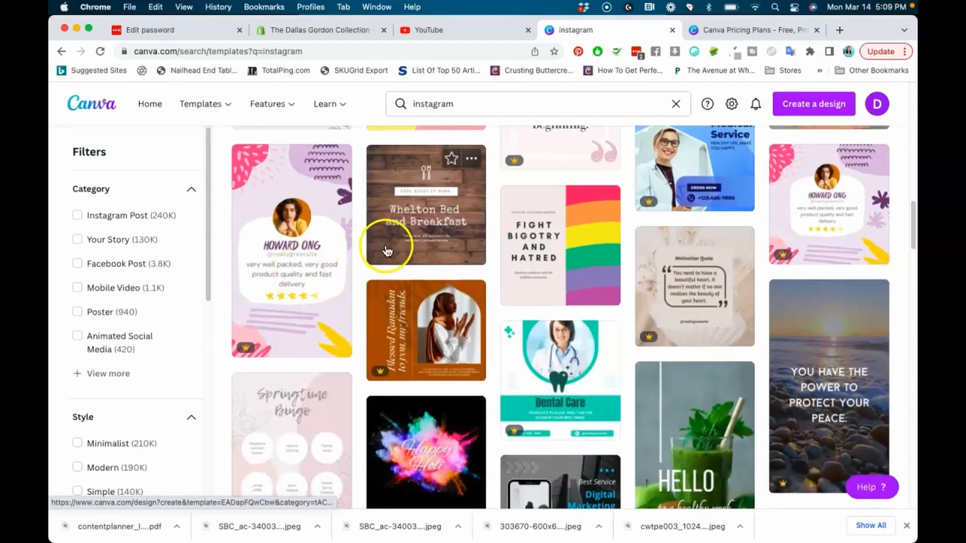
scroll(605, 261, "down", 2)
scroll(605, 261, "down", 2)
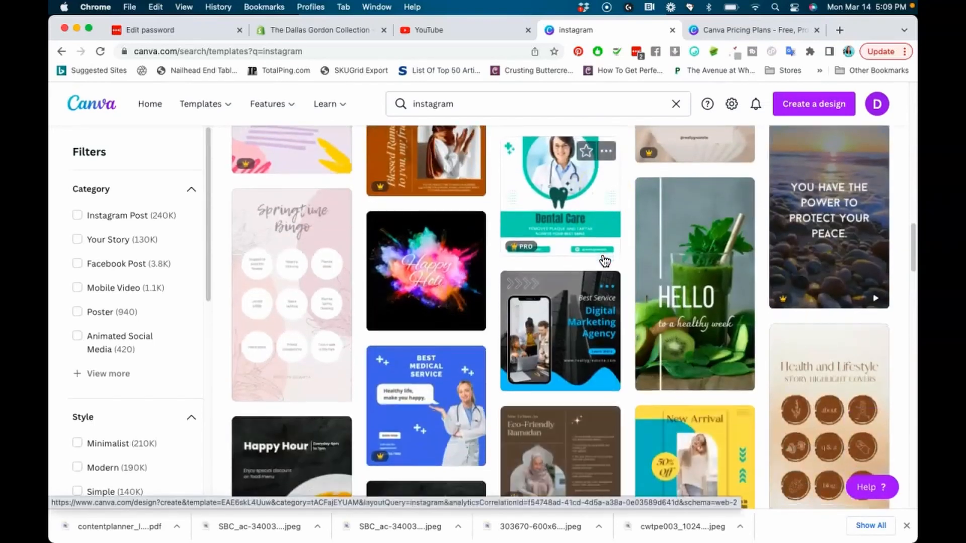
scroll(604, 261, "down", 5)
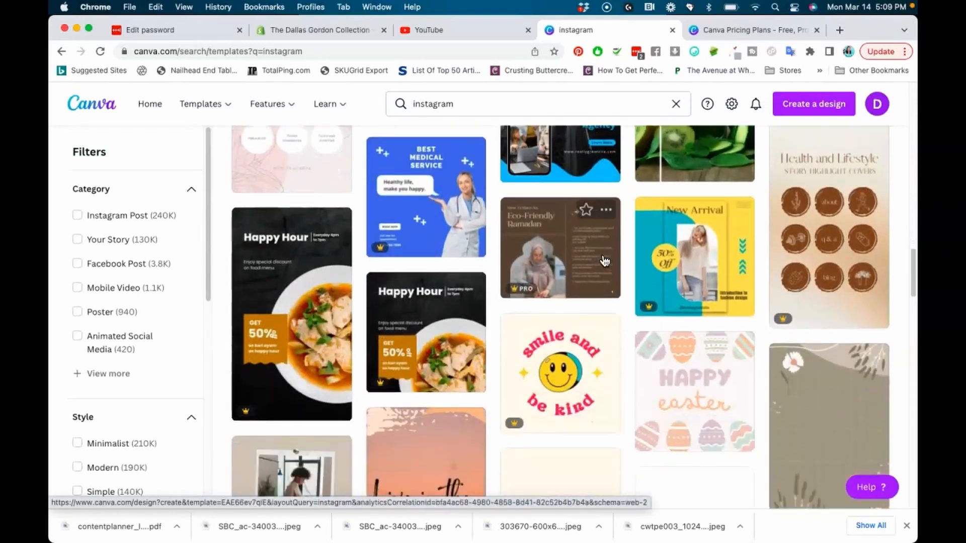
scroll(605, 261, "down", 5)
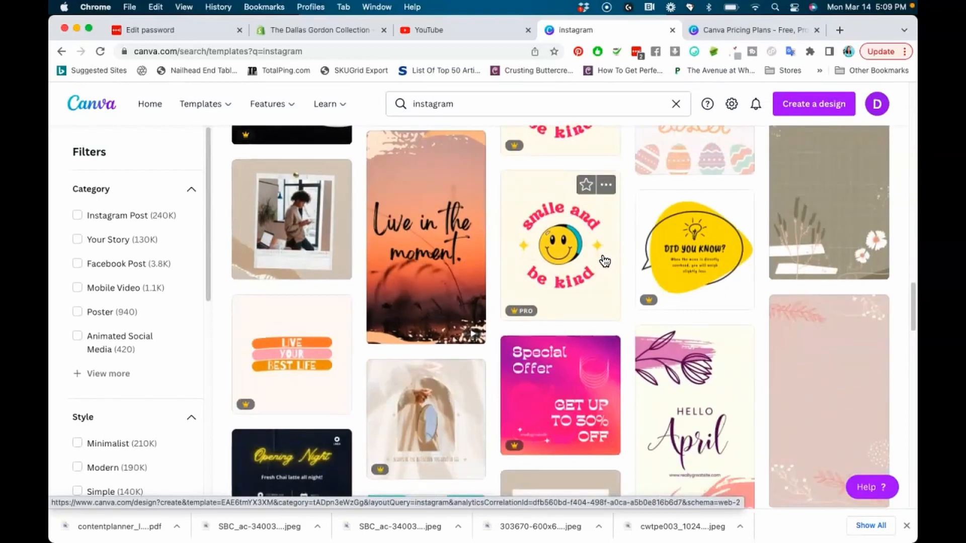
scroll(605, 261, "down", 3)
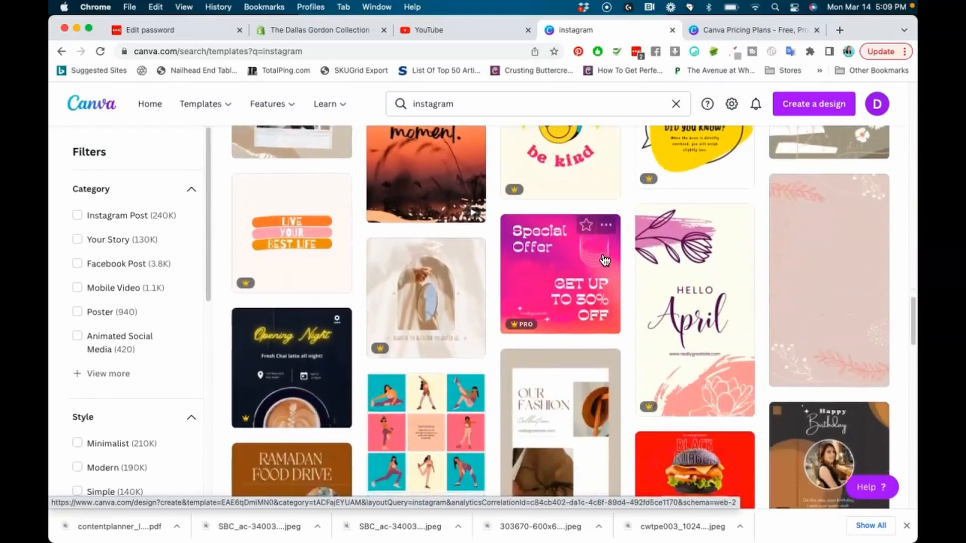
Step: Open the pink "Special Offer, Get up to 30% off" Instagram template as a design and close the Canva pricing page
left_click(588, 272)
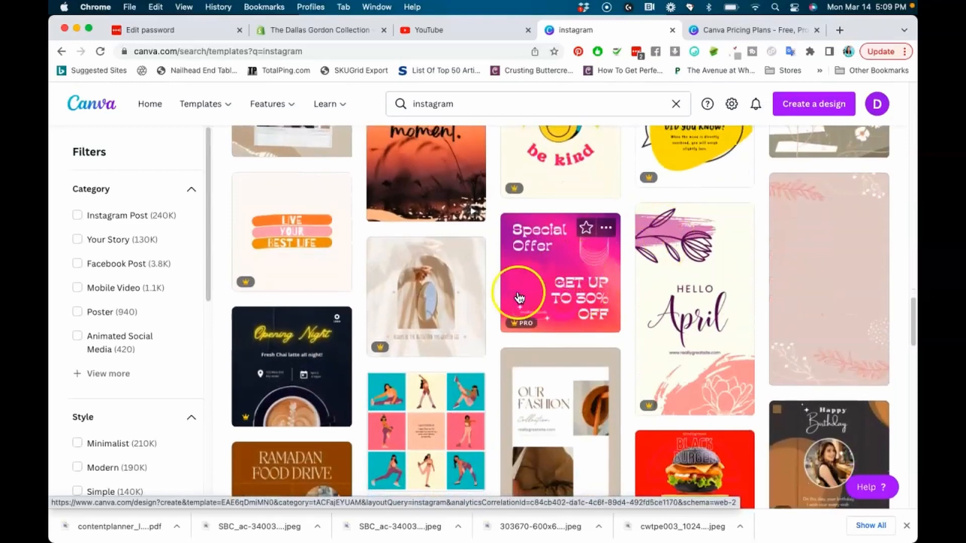
left_click(560, 282)
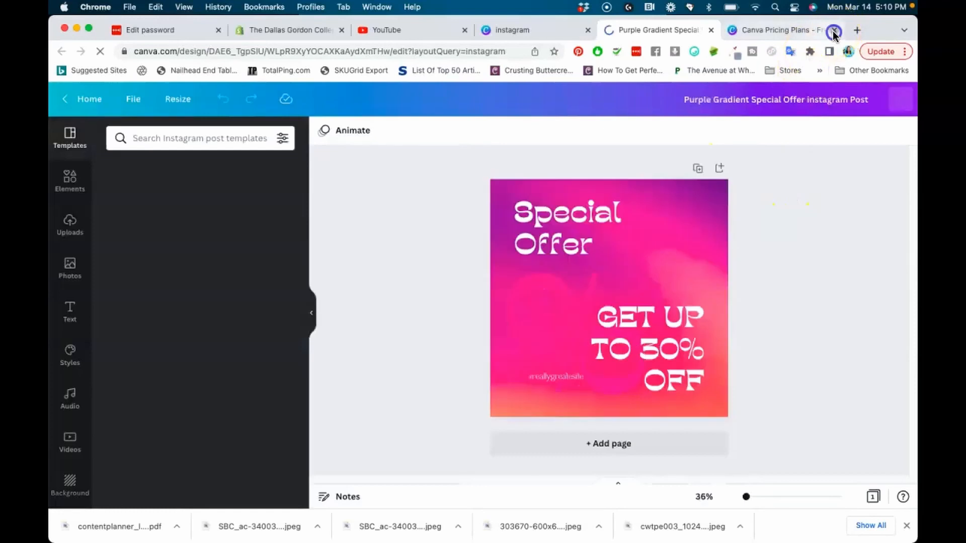
left_click(834, 30)
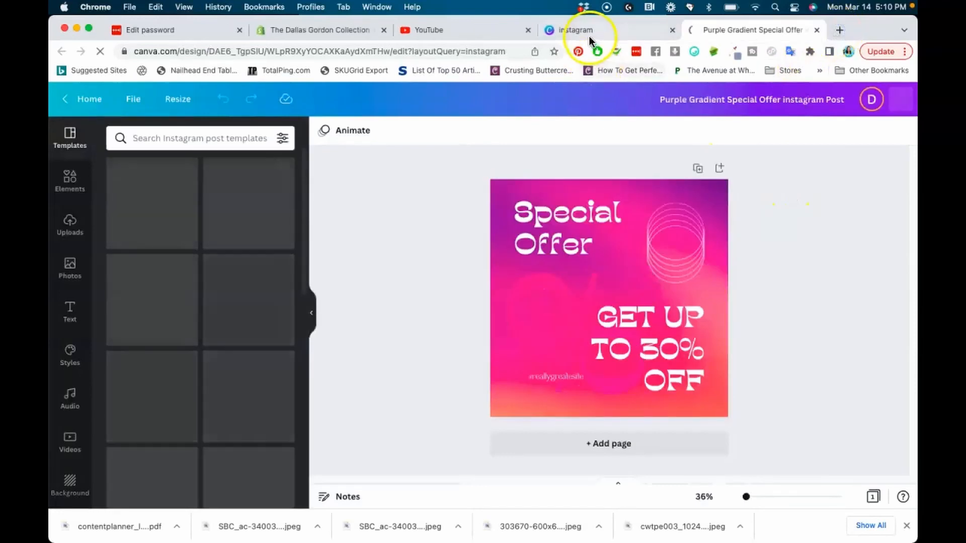
Step: Return to the Instagram template results, clear the search term and view the template categories from Social Media to Trending
left_click(589, 35)
scroll(425, 182, "up", 15)
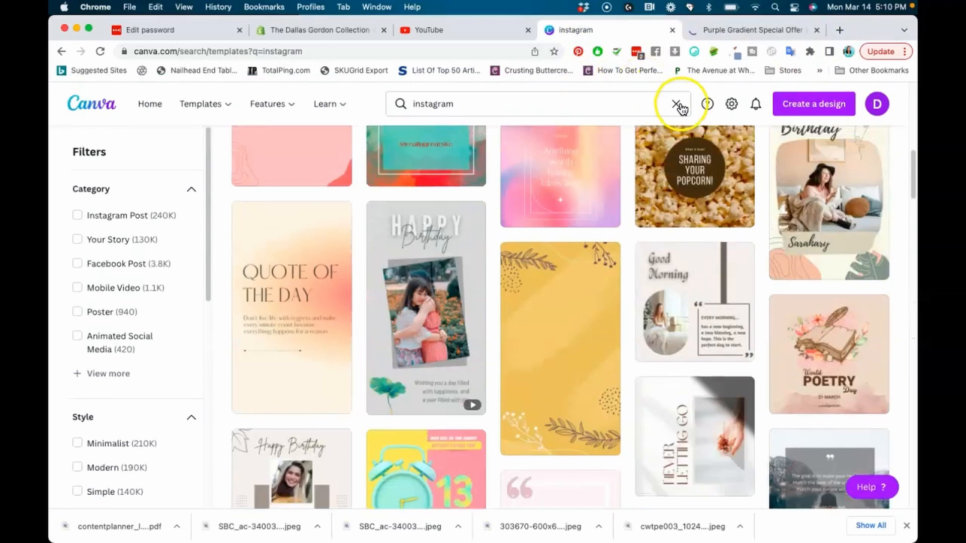
left_click(676, 104)
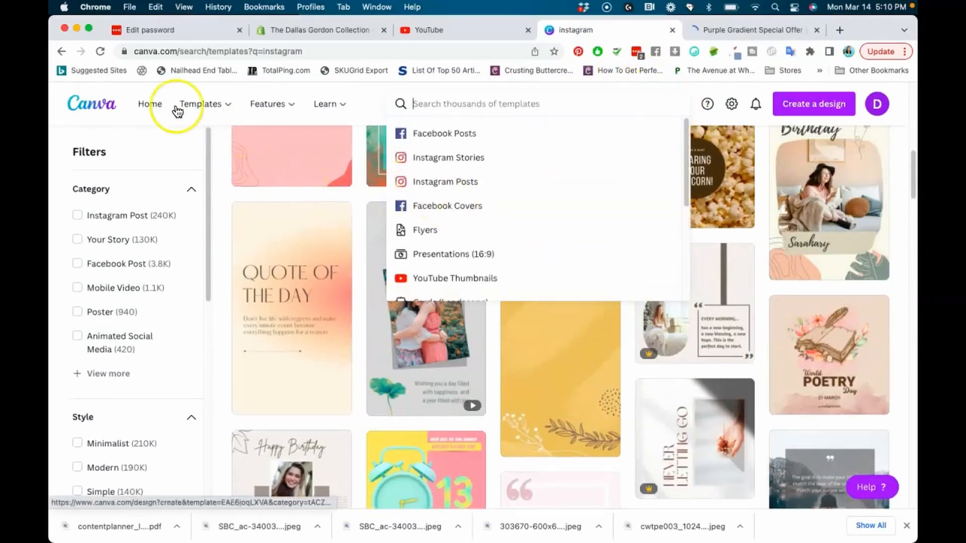
mouse_move(217, 107)
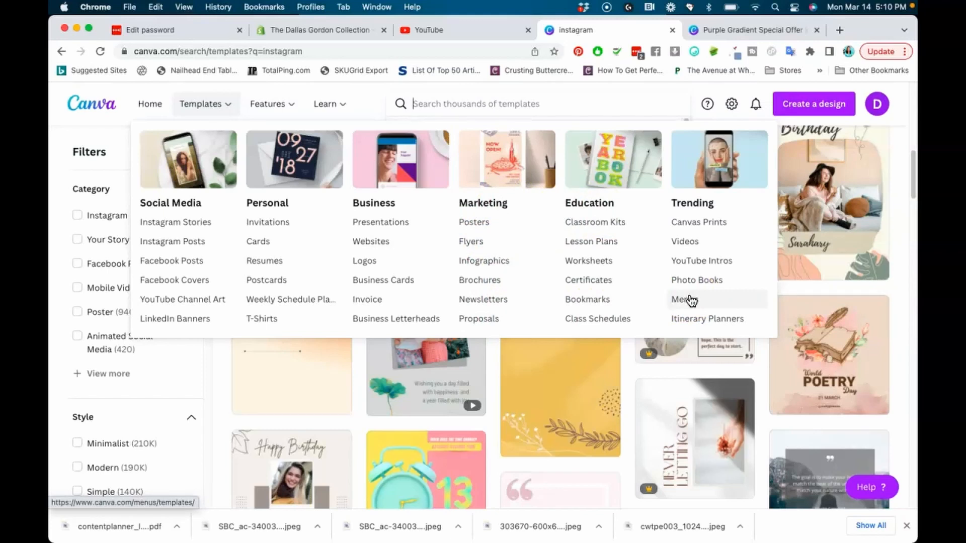
Step: Enter "round label" in the template search and look through the suggested template types
left_click(631, 108)
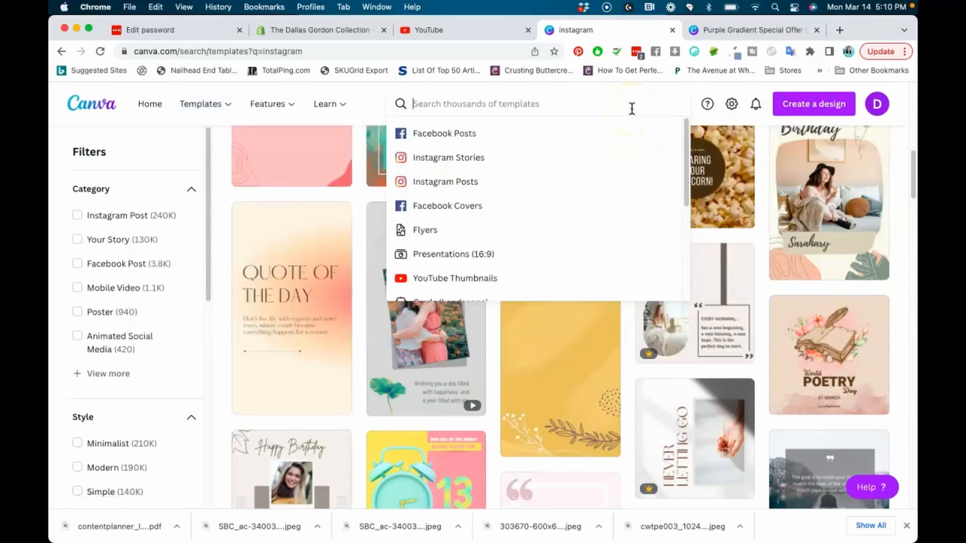
left_click(631, 108)
type("round label")
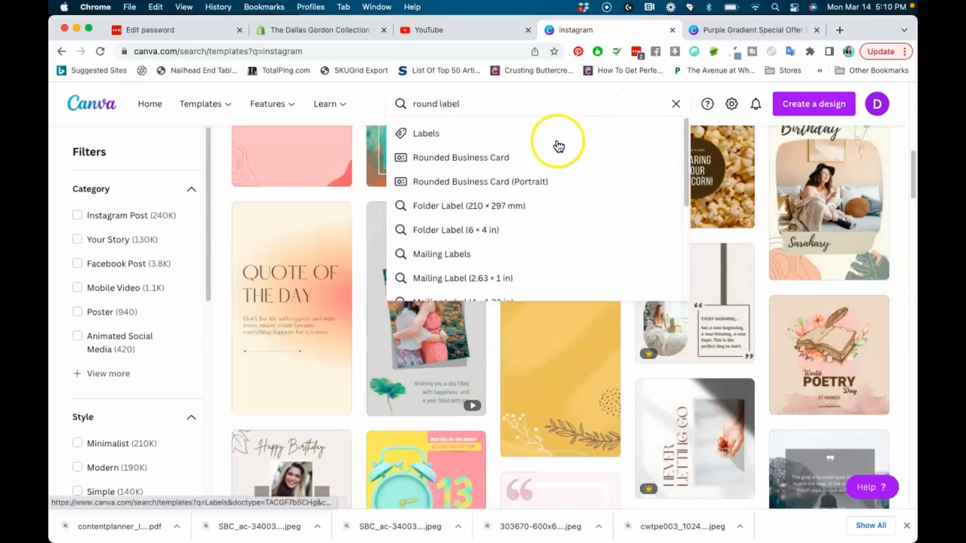
scroll(454, 217, "down", 2)
scroll(454, 220, "down", 1)
scroll(443, 201, "up", 3)
Step: Replace the template search term with "mug", look through the suggestions, then clear the term and close the suggestions
triple_click(469, 106)
type("mug")
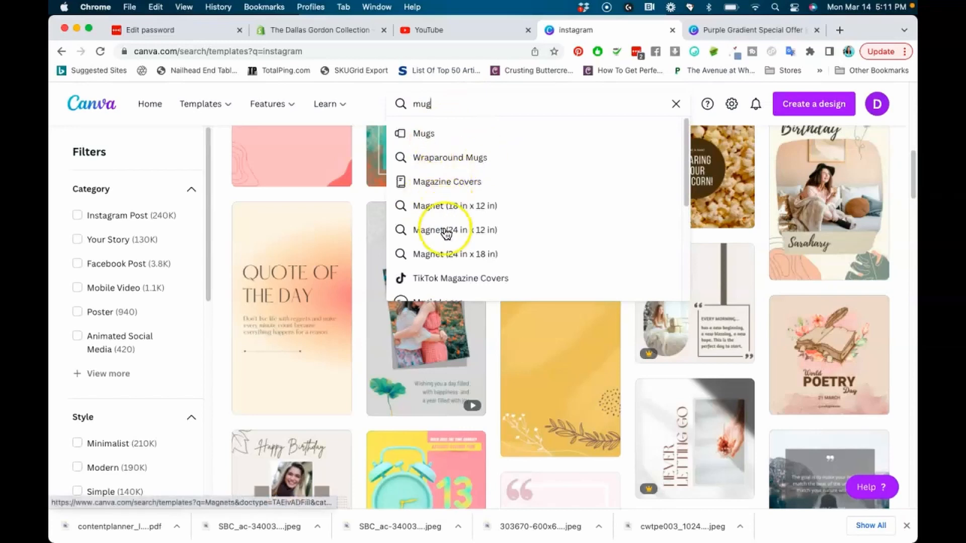
scroll(449, 246, "down", 1)
scroll(447, 245, "down", 3)
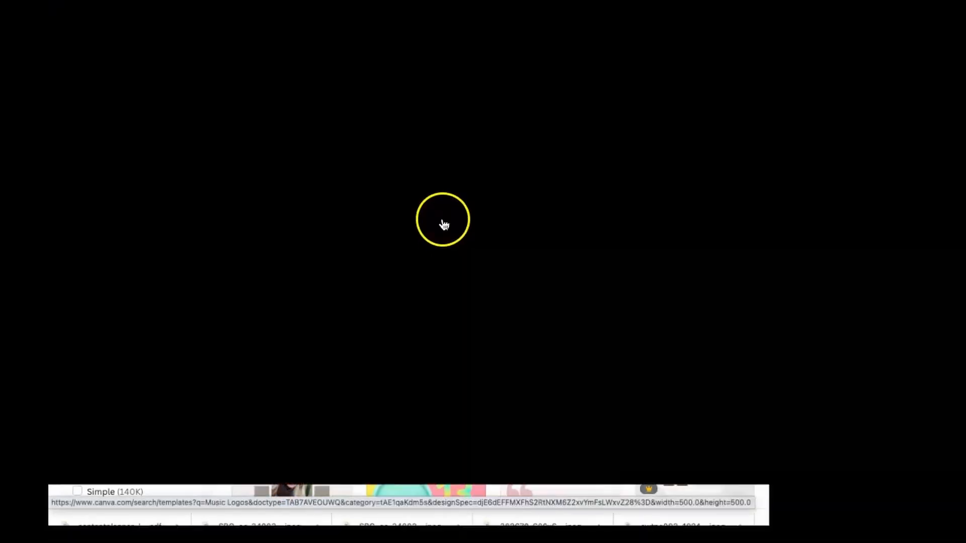
scroll(442, 245, "down", 4)
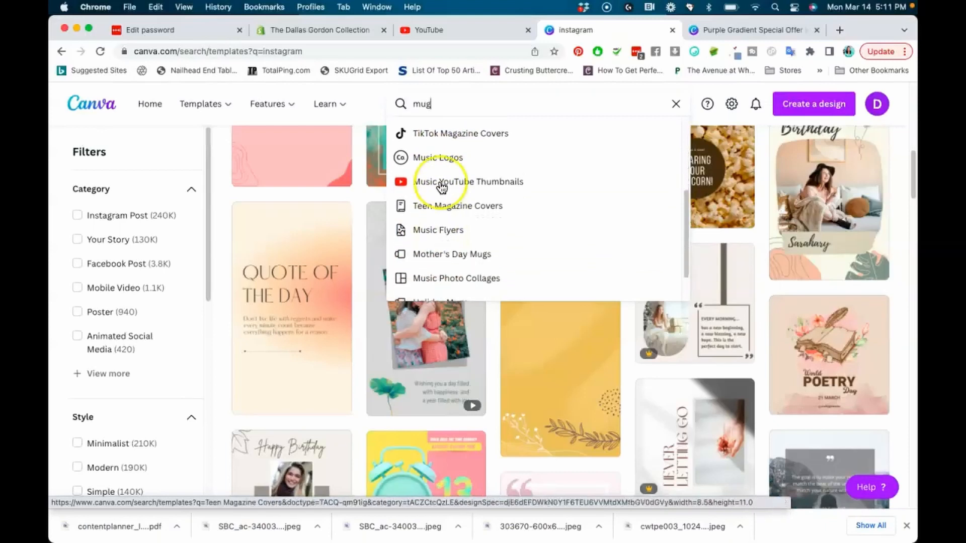
scroll(443, 234, "down", 2)
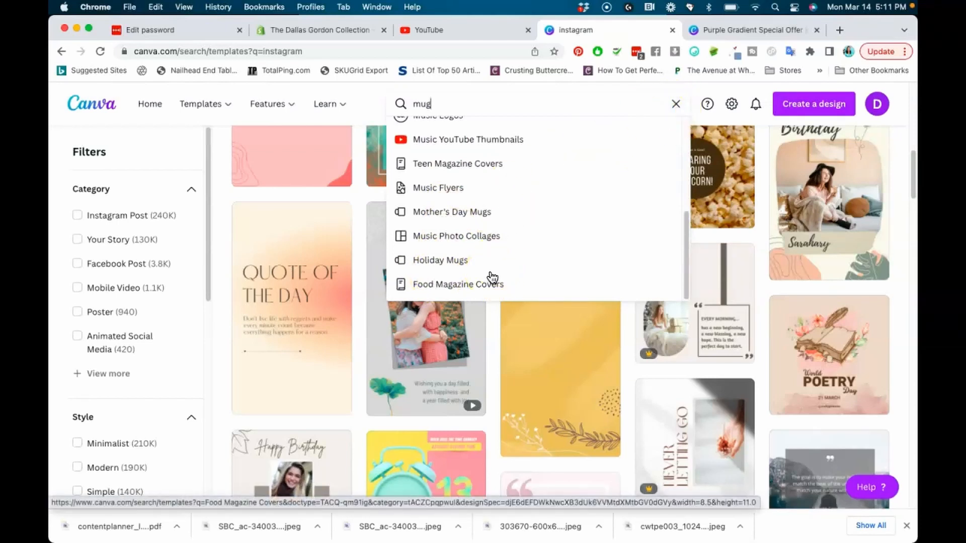
left_click(675, 104)
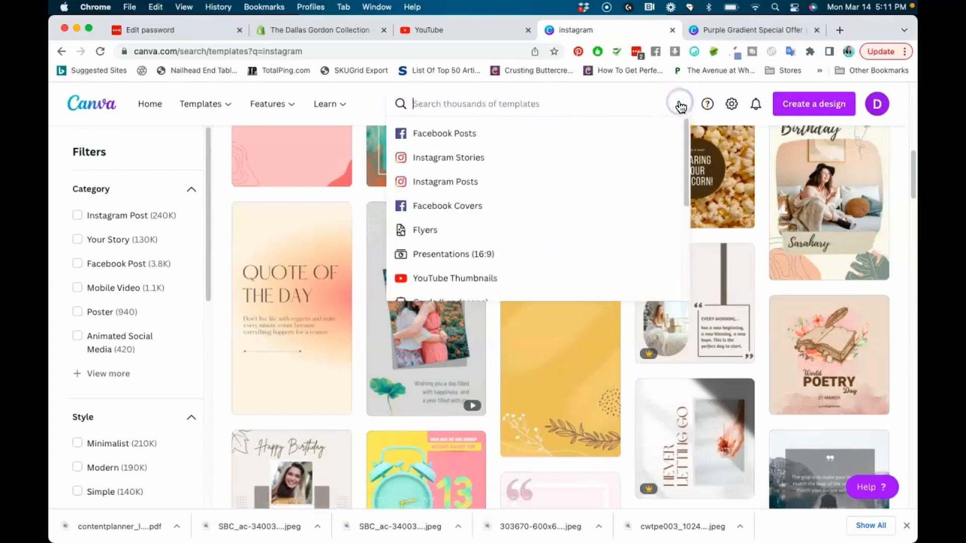
left_click(729, 89)
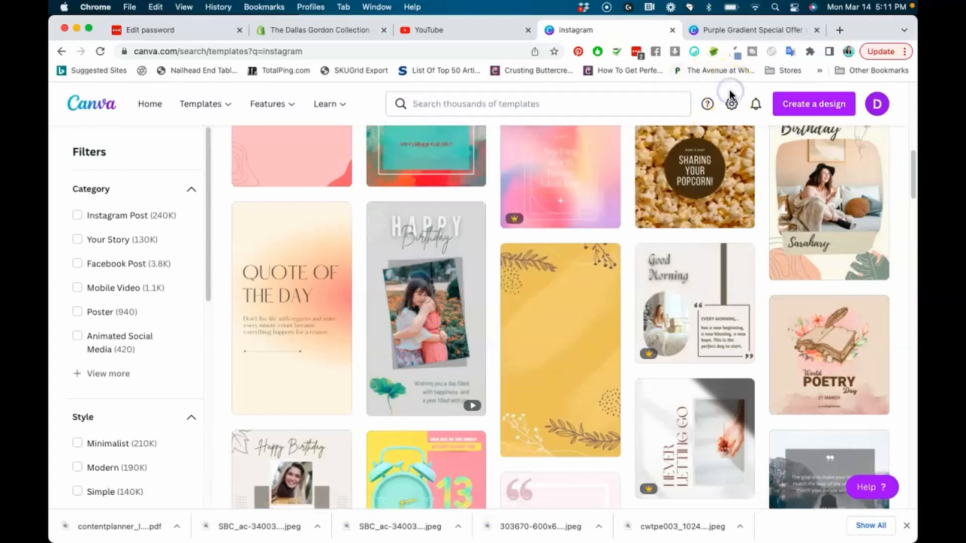
Step: Browse the preset types for a new design, then create a custom-size design 6 in wide and 4 in high
left_click(826, 109)
left_click(789, 134)
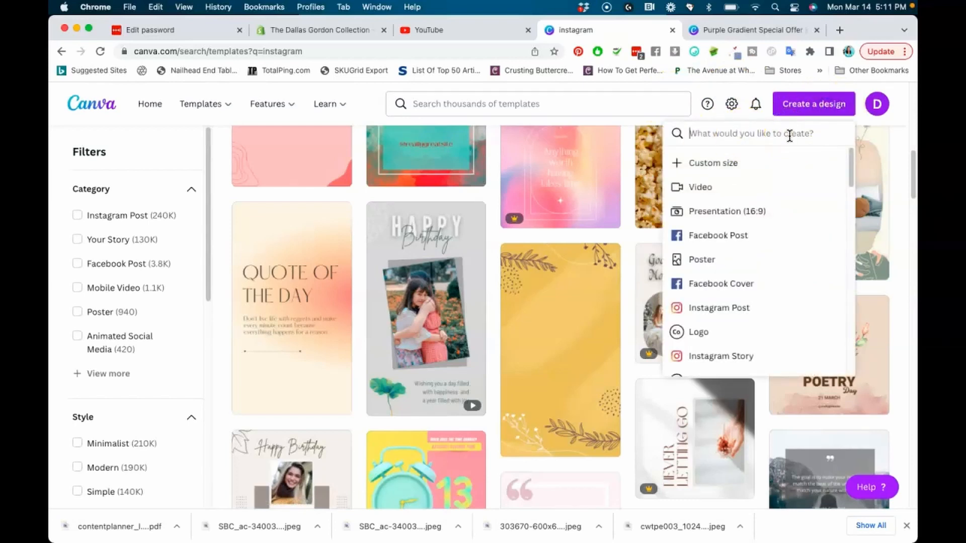
scroll(709, 352, "down", 4)
scroll(709, 353, "up", 4)
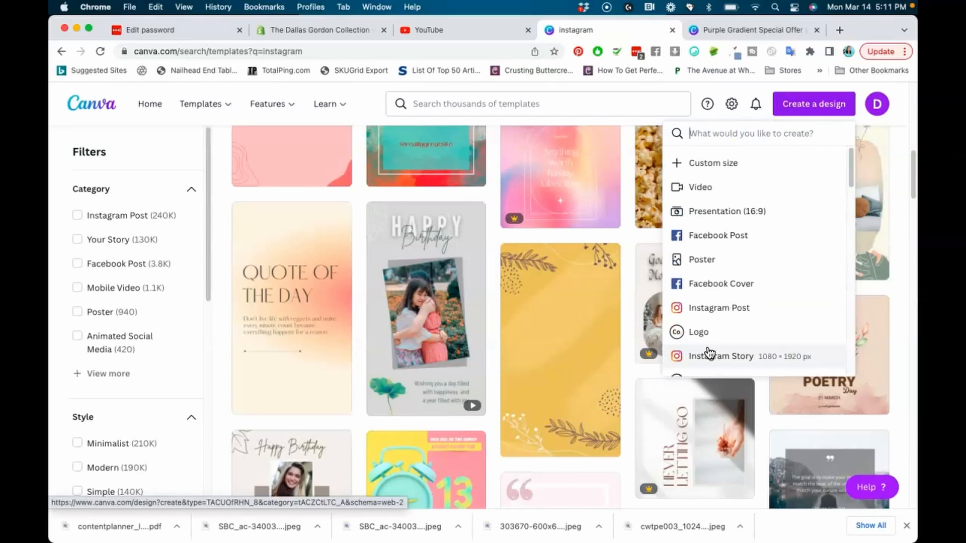
left_click(709, 169)
left_click(683, 183)
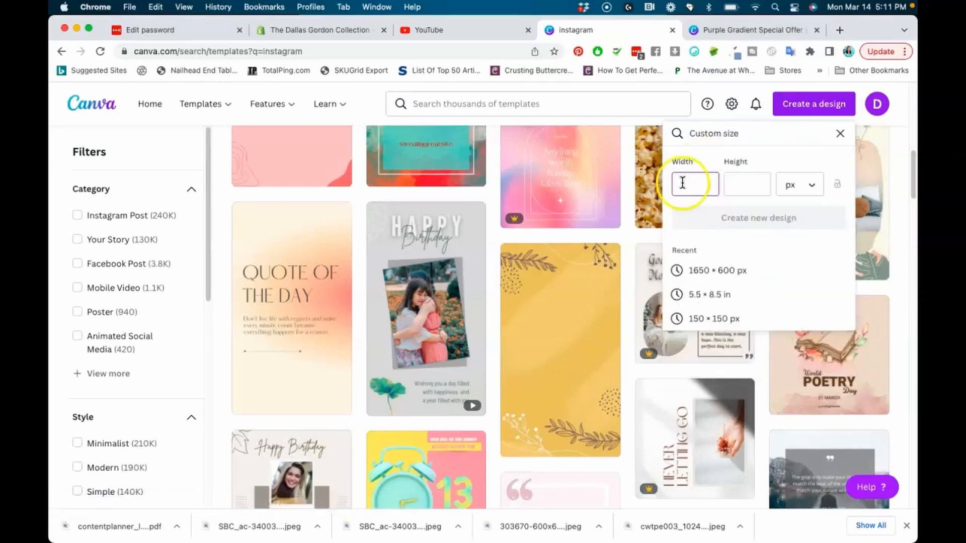
left_click(799, 186)
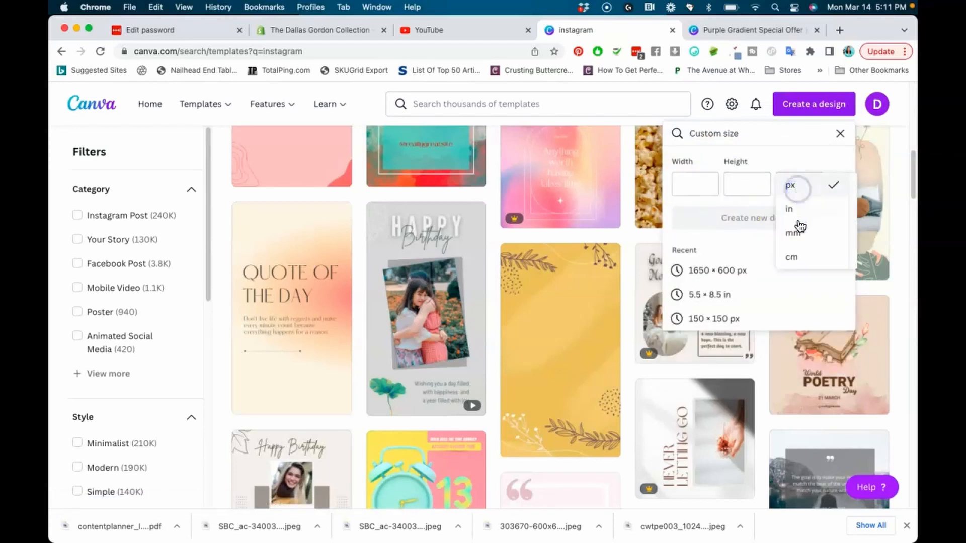
left_click(799, 217)
left_click(716, 189)
type("6")
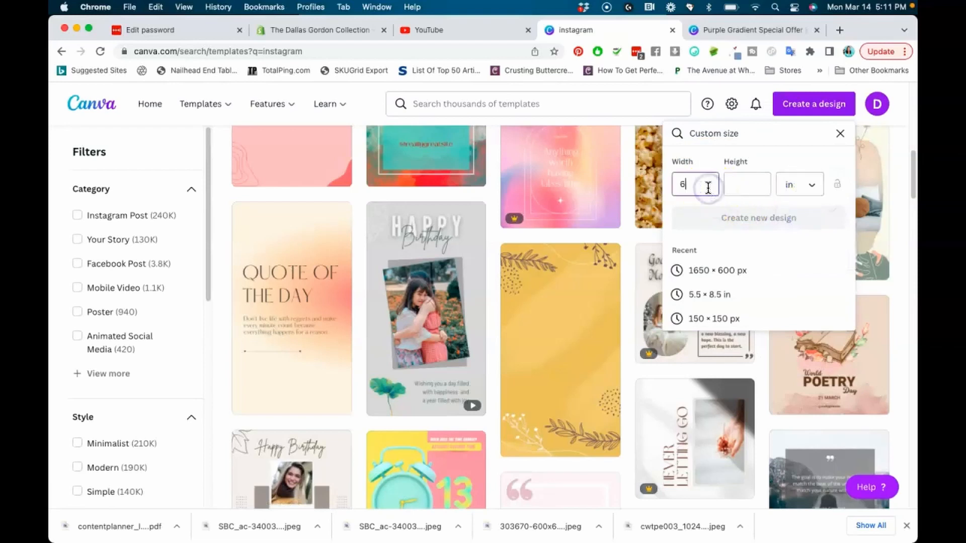
left_click(754, 183)
type("4")
left_click(770, 219)
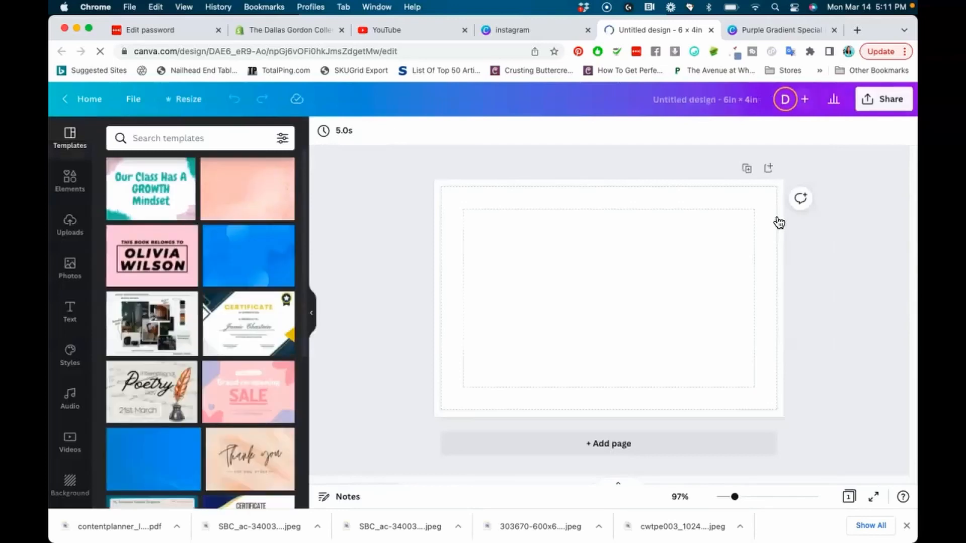
Step: Browse the suggested templates for the blank design and apply the peach "Thank you for you order" template
scroll(273, 291, "down", 1)
scroll(273, 291, "down", 5)
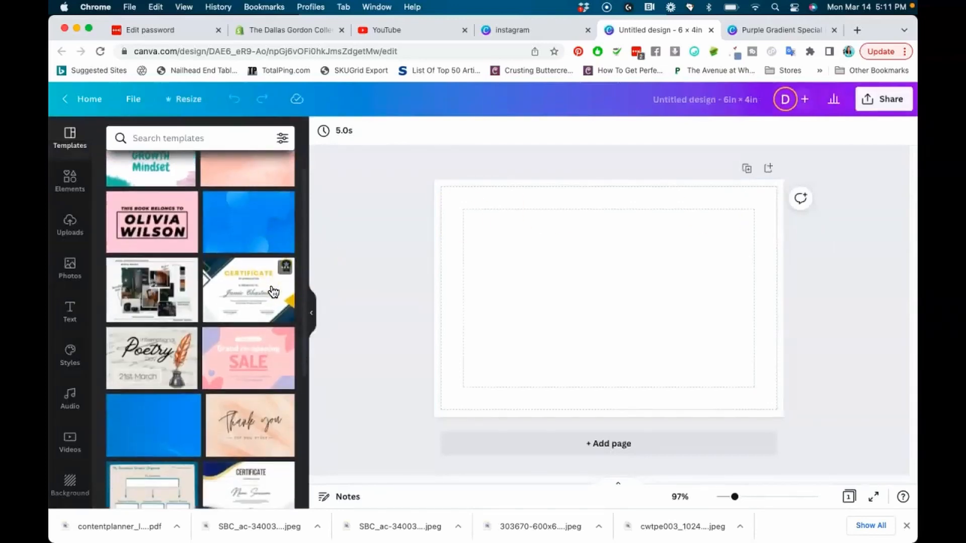
left_click(534, 274)
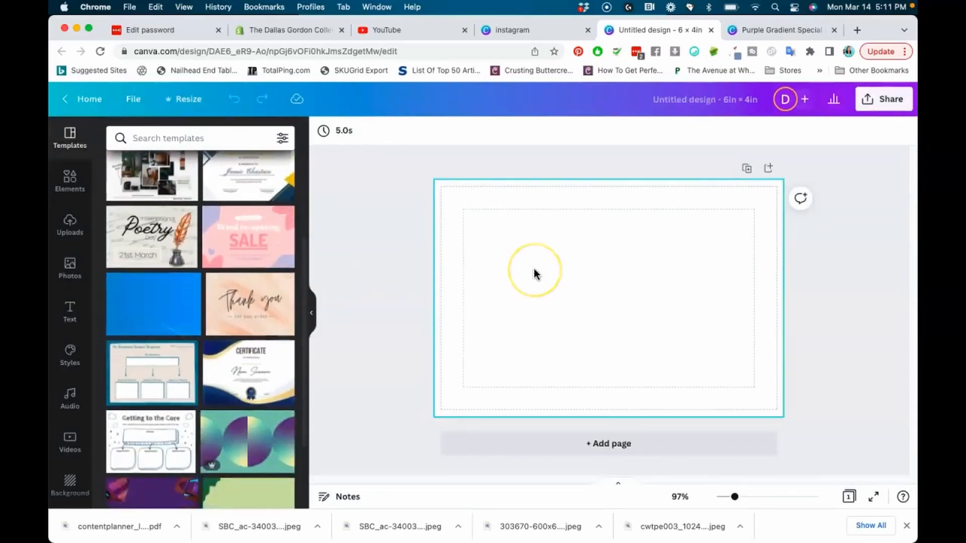
left_click(186, 346)
scroll(187, 348, "down", 3)
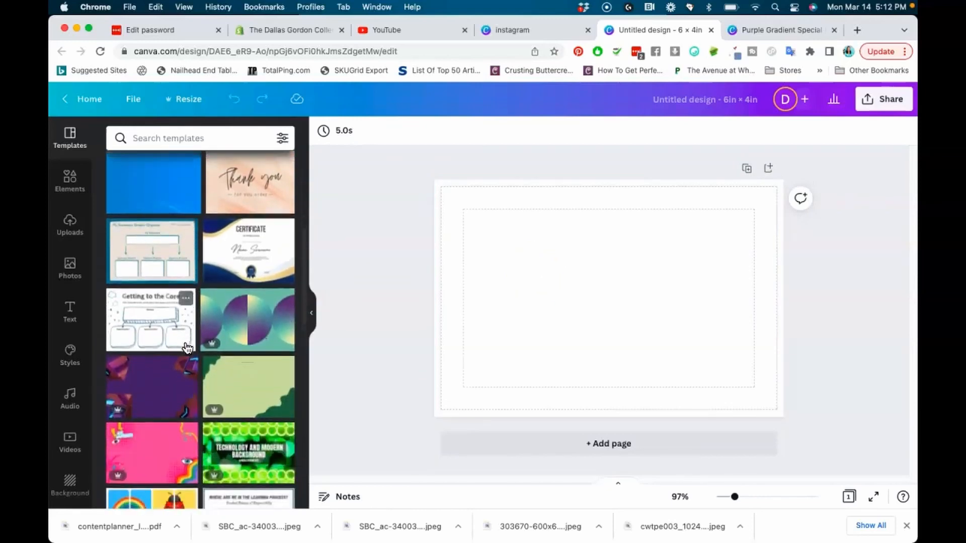
scroll(187, 348, "up", 6)
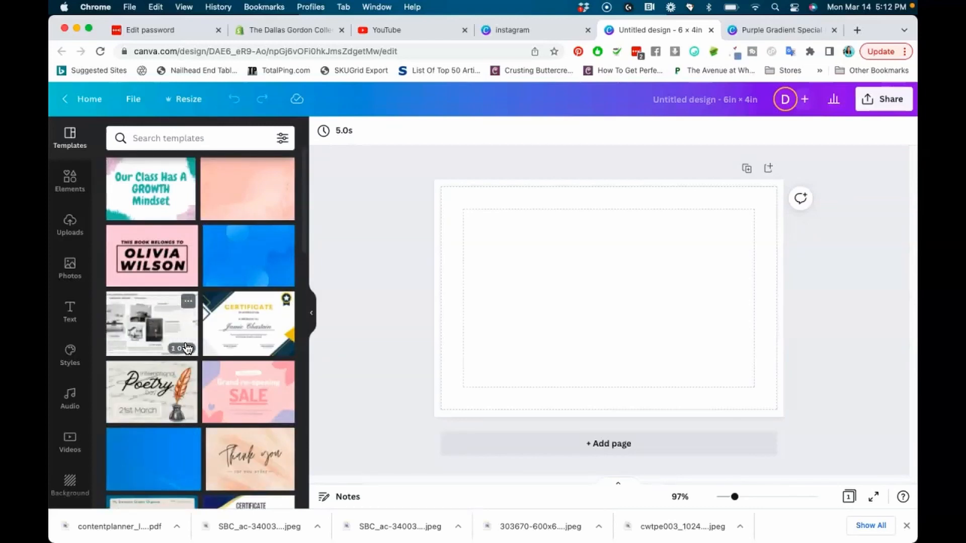
left_click(262, 458)
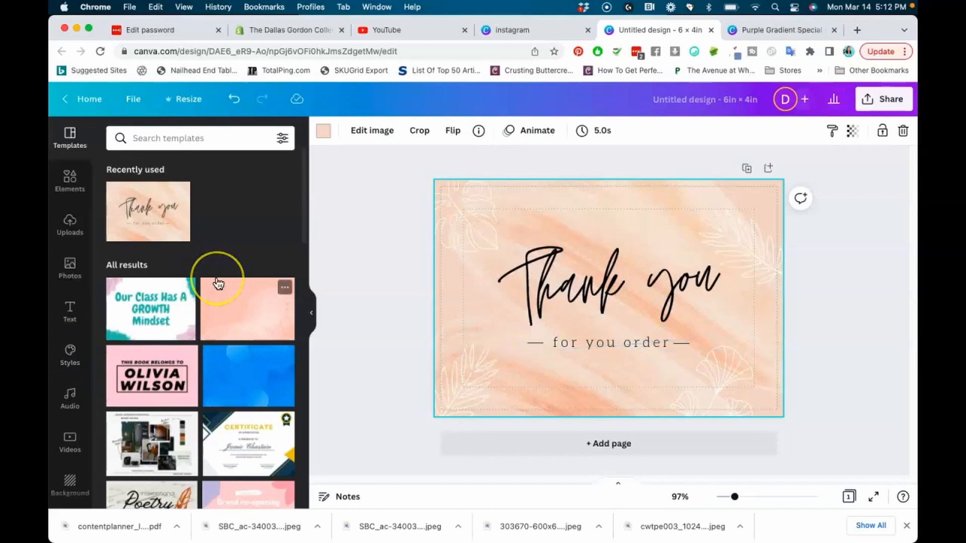
Step: Browse more of the suggested templates, then search the templates for "Postcards" and look through the postcard categories
scroll(218, 283, "down", 6)
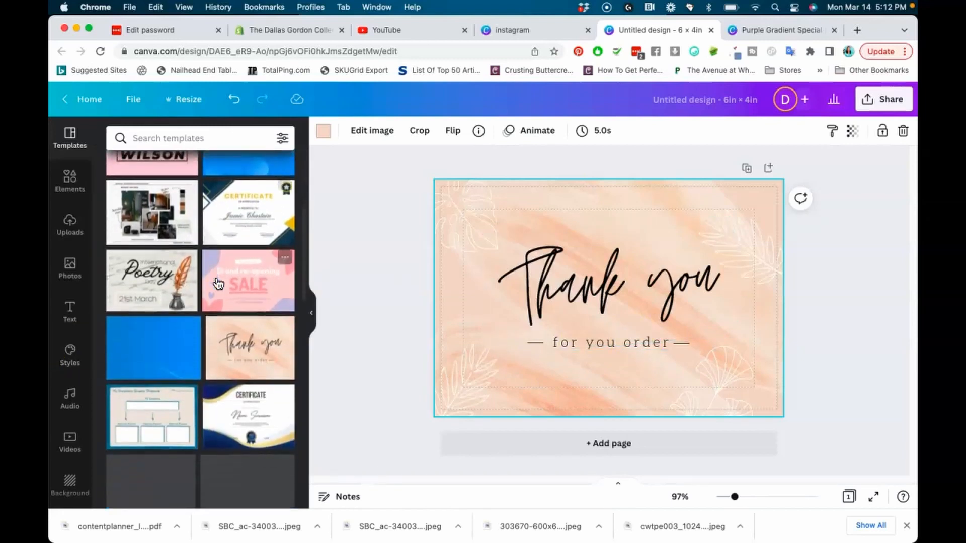
scroll(216, 291, "down", 4)
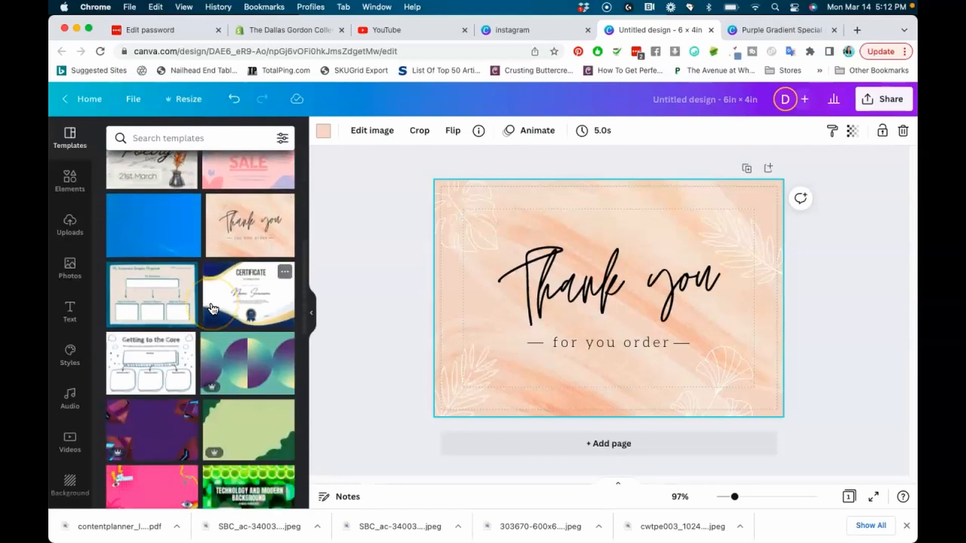
scroll(214, 308, "down", 4)
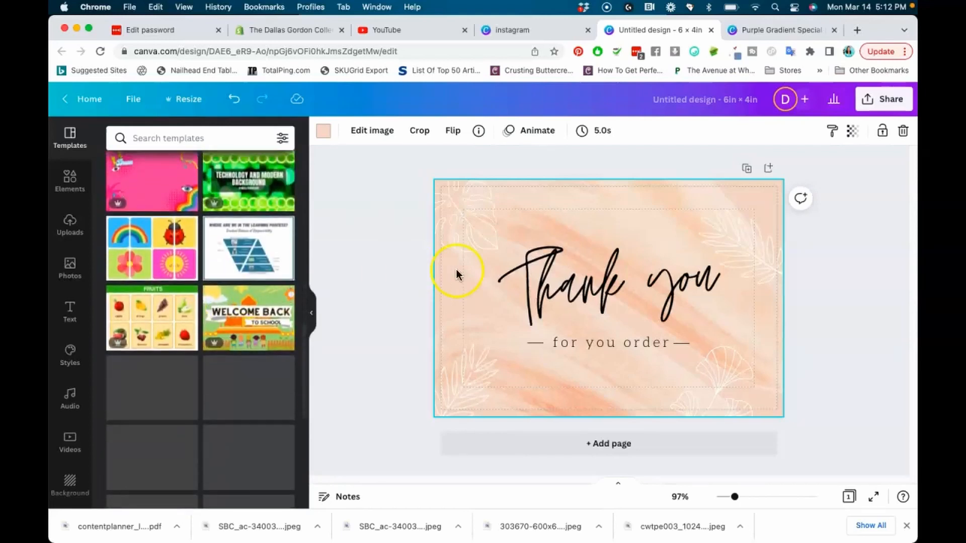
scroll(154, 330, "down", 5)
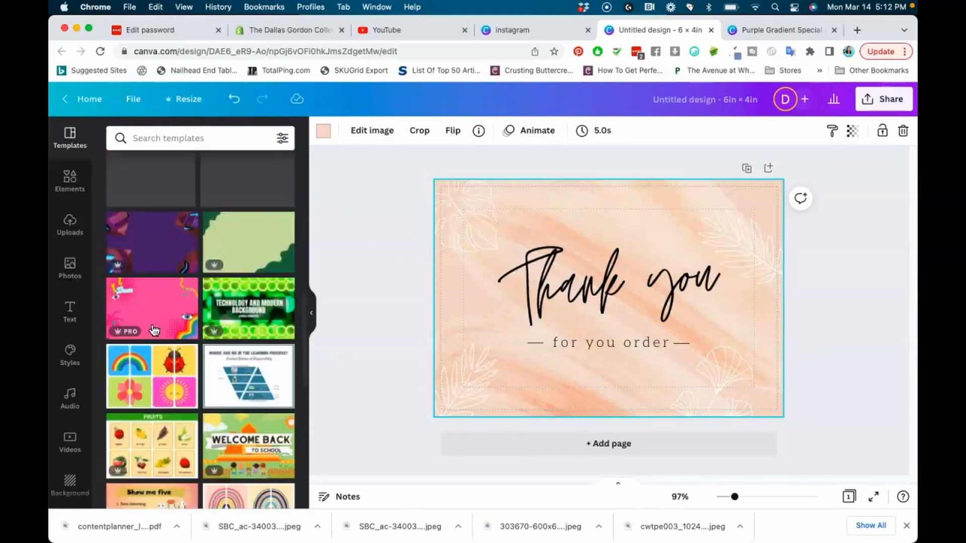
left_click(179, 141)
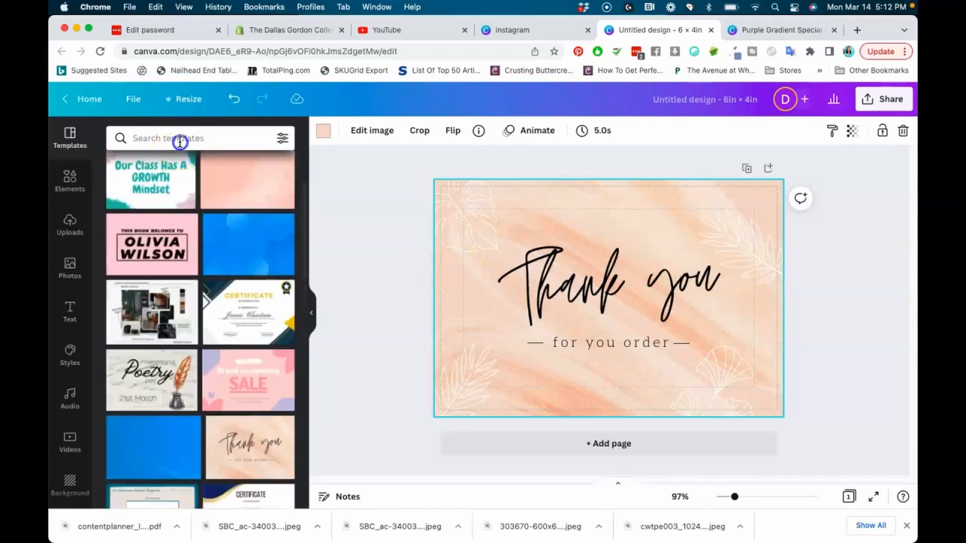
type("post car")
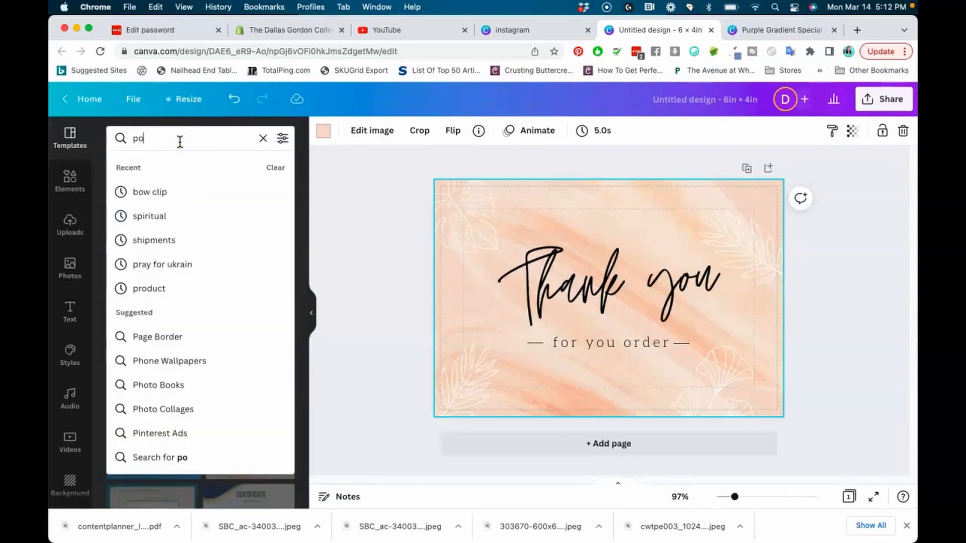
key("BackSpace")
key("BackSpace")
key("BackSpace")
key("BackSpace")
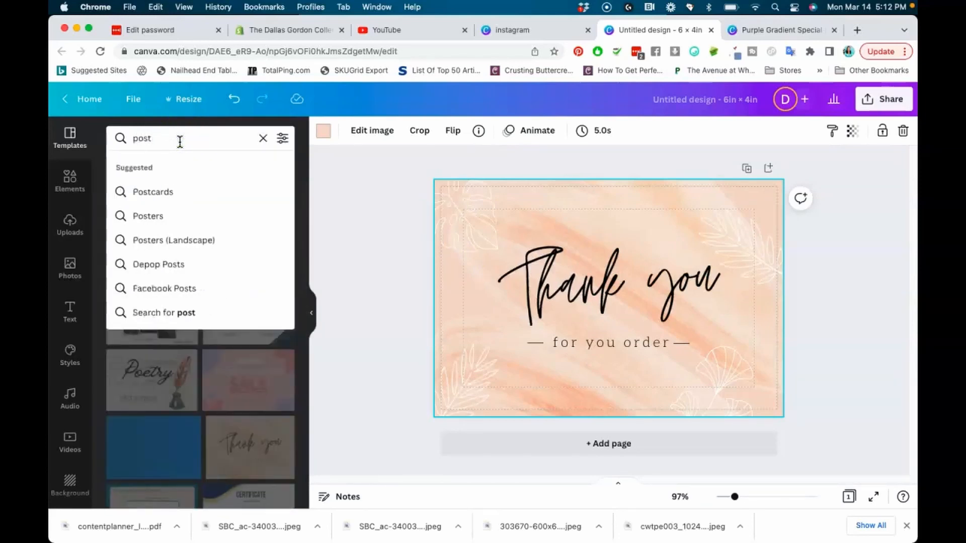
left_click(159, 240)
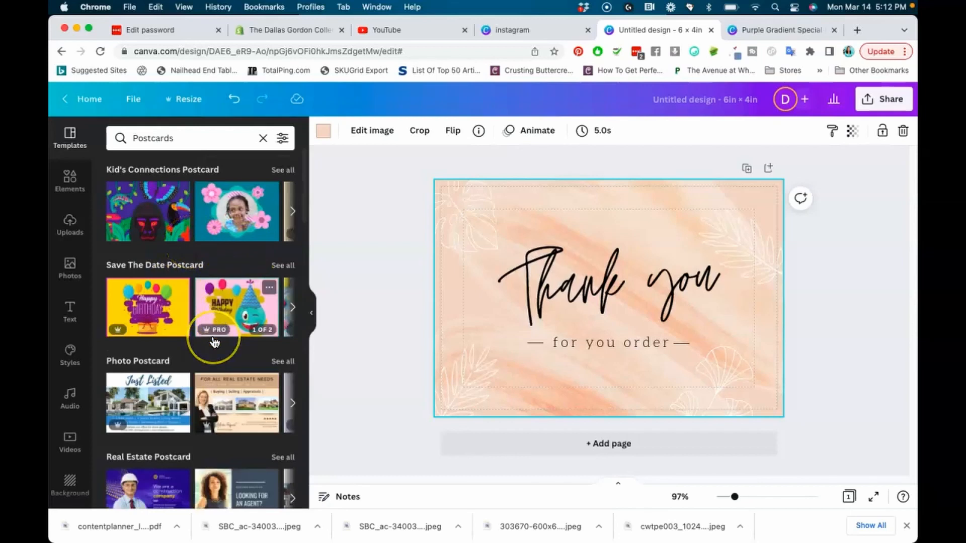
scroll(214, 342, "down", 2)
Step: Search the templates for "invitations", choose the suggestion Invitations (Landscape) and browse the results
double_click(197, 144)
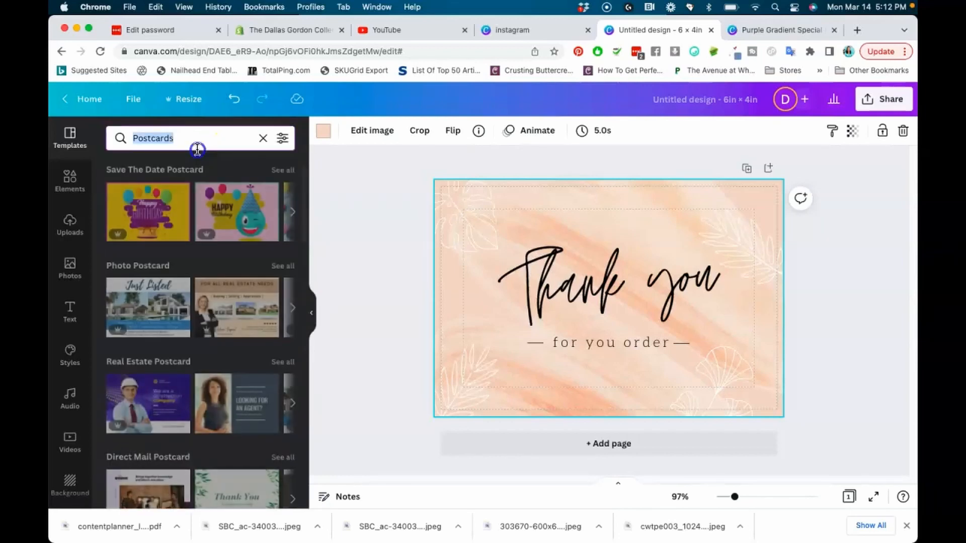
type("invitations")
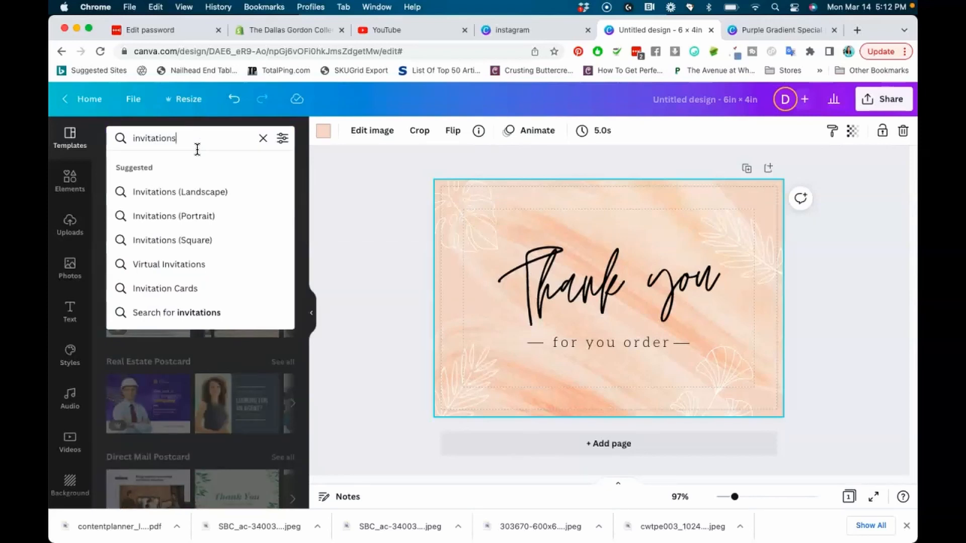
left_click(161, 193)
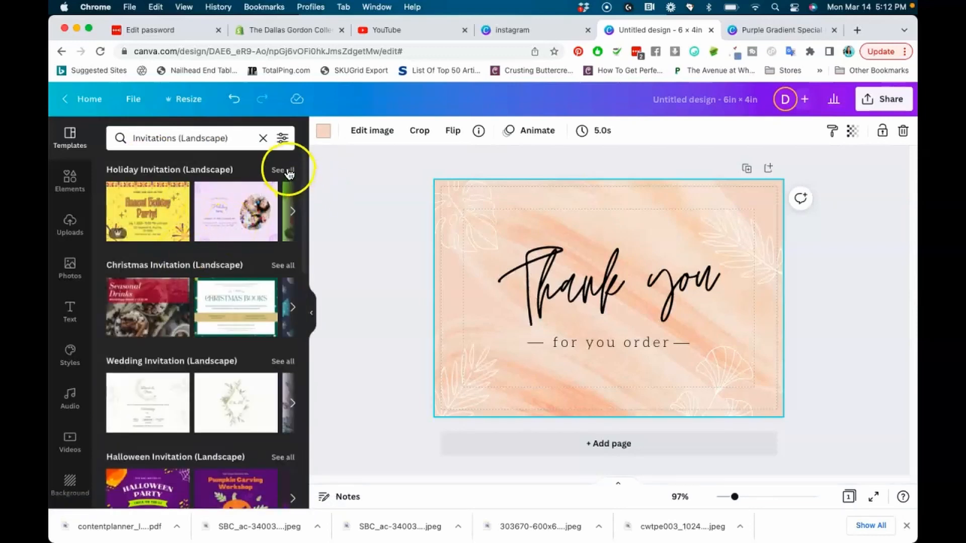
scroll(154, 330, "down", 10)
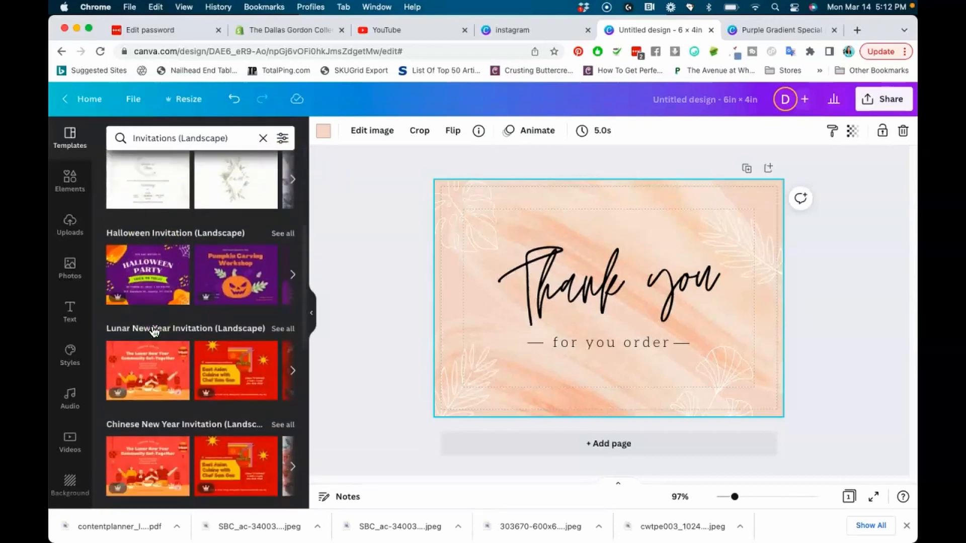
scroll(154, 331, "down", 5)
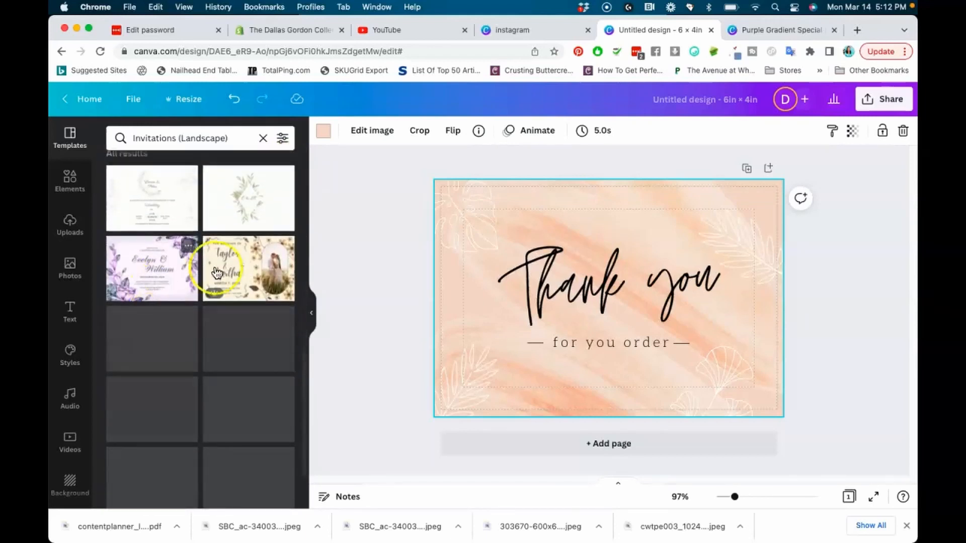
Step: Replace the page's design with the purple floral wedding invitation template and add two blank pages
left_click_drag(172, 292, 580, 231)
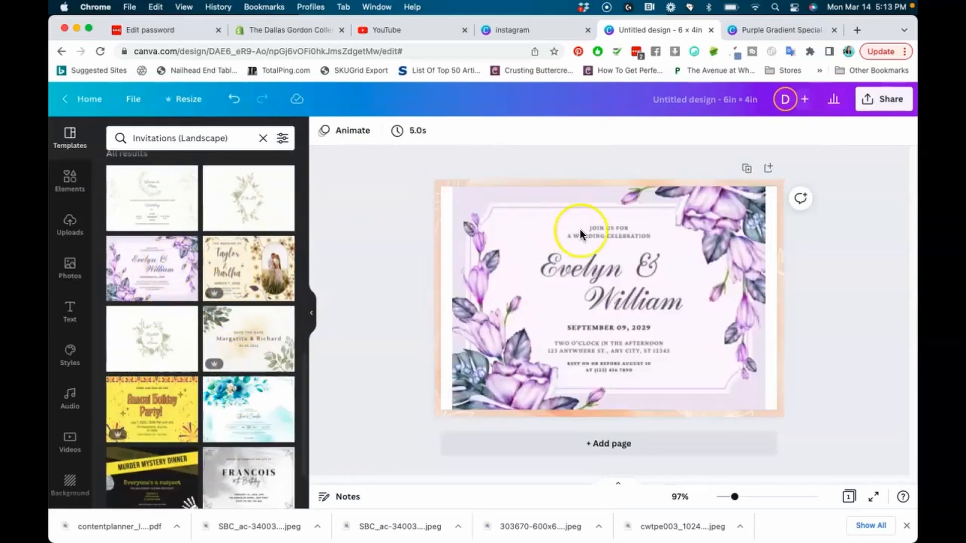
left_click(650, 182)
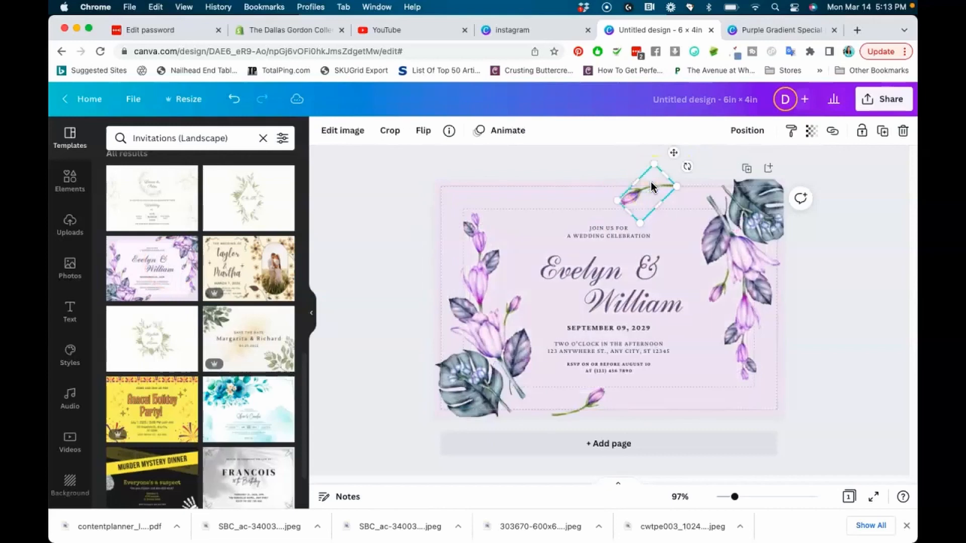
left_click(820, 274)
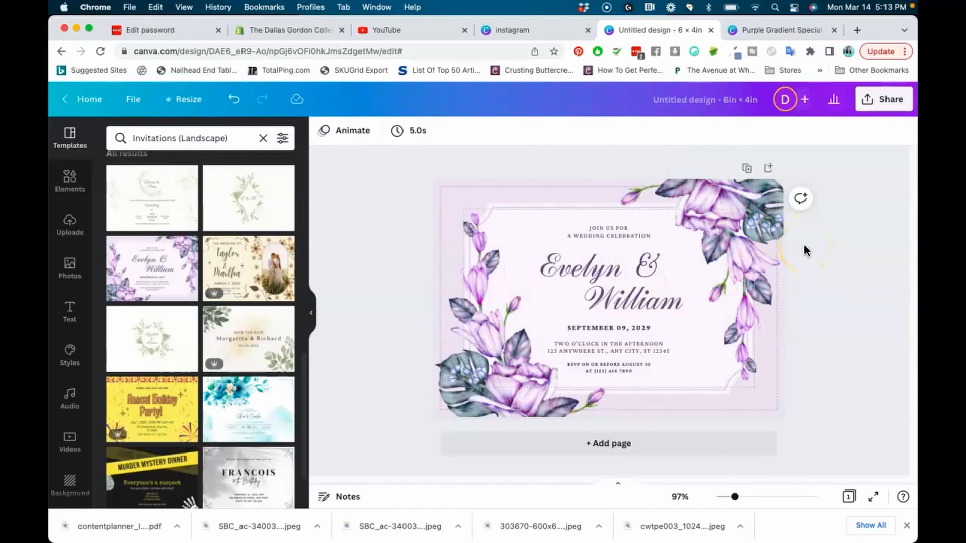
left_click(622, 444)
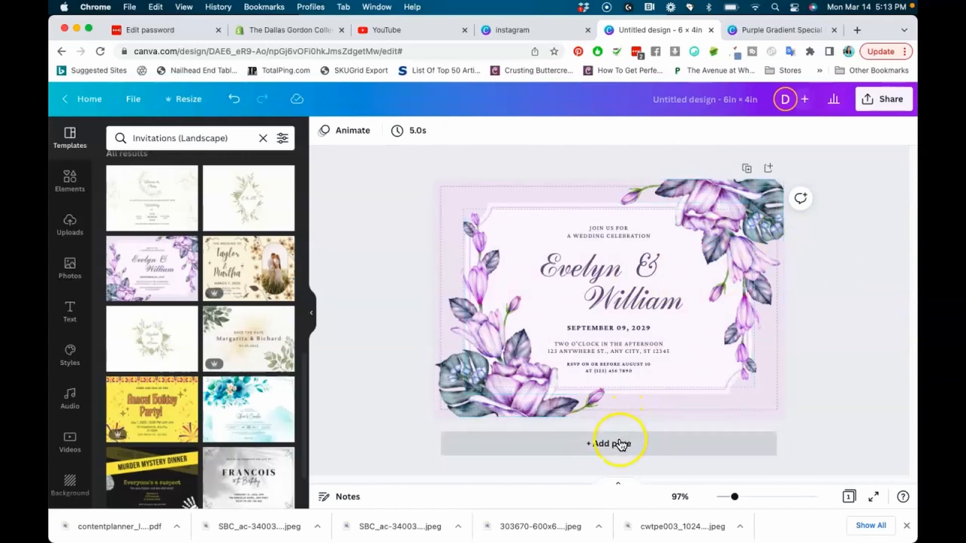
left_click(663, 447)
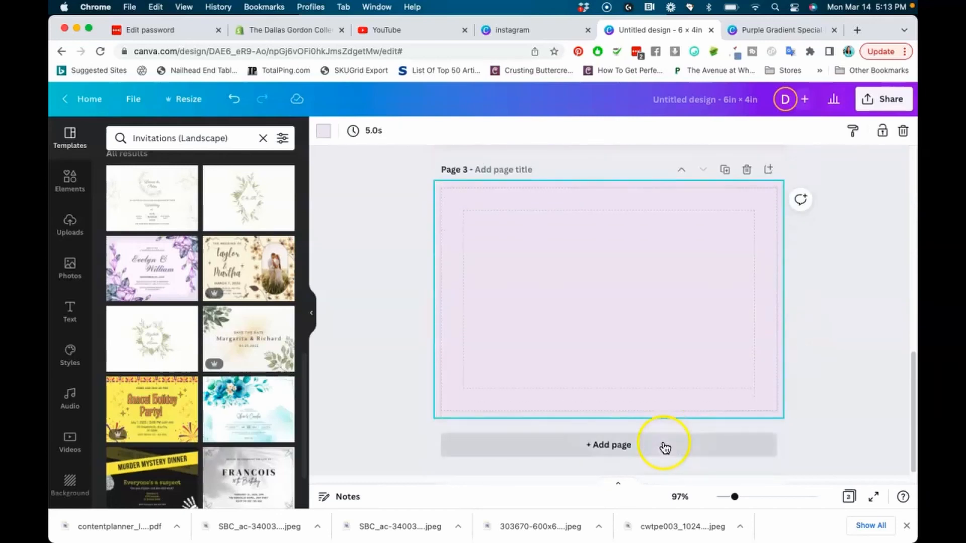
Step: Apply the cream floral wedding template with a couple photo to page 2 and the blue floral template to page 3
scroll(796, 282, "up", 10)
scroll(743, 291, "down", 5)
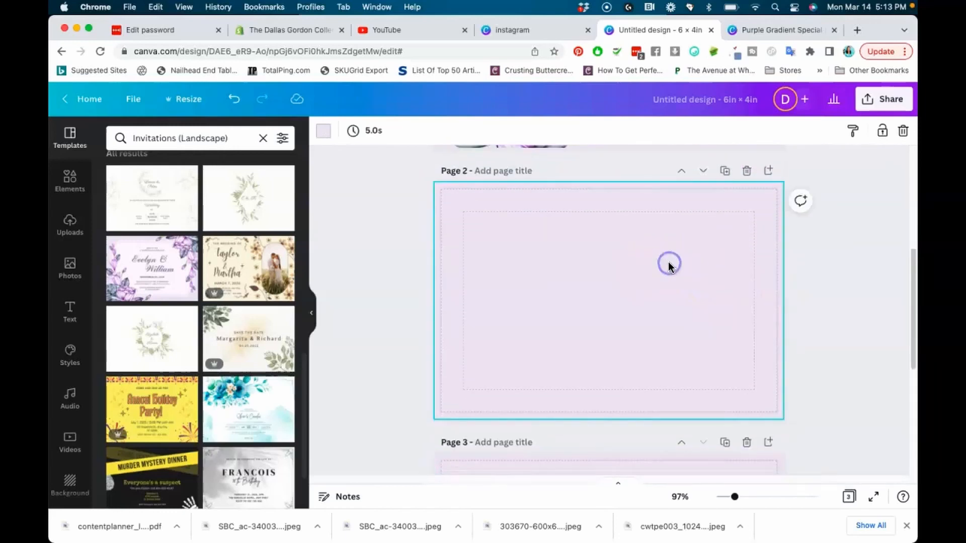
left_click(274, 279)
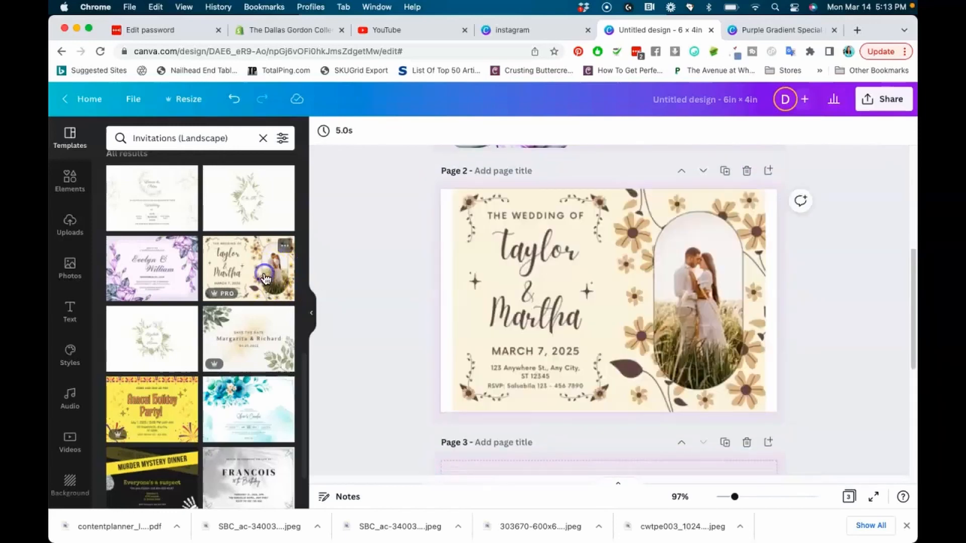
left_click(533, 289)
scroll(479, 316, "down", 5)
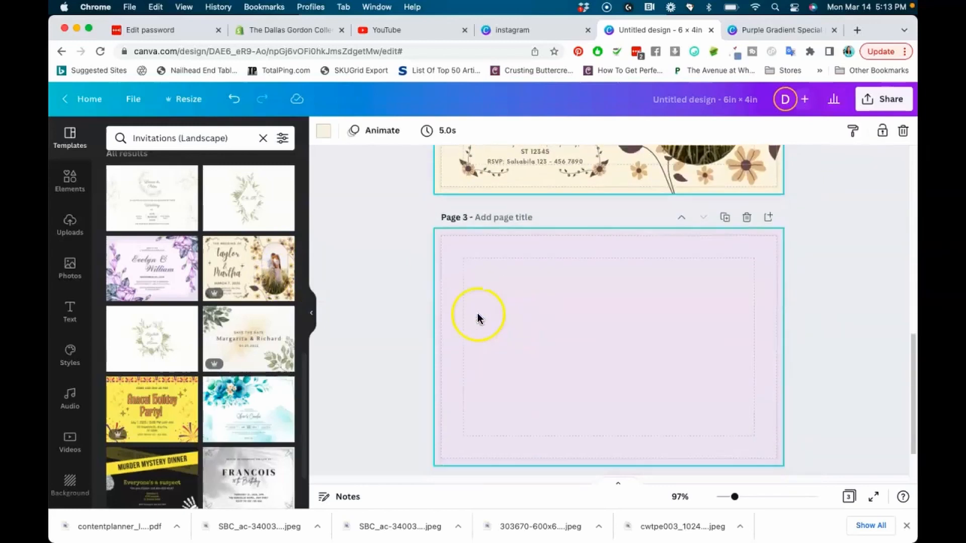
left_click(250, 410)
left_click(689, 336)
scroll(820, 308, "up", 4)
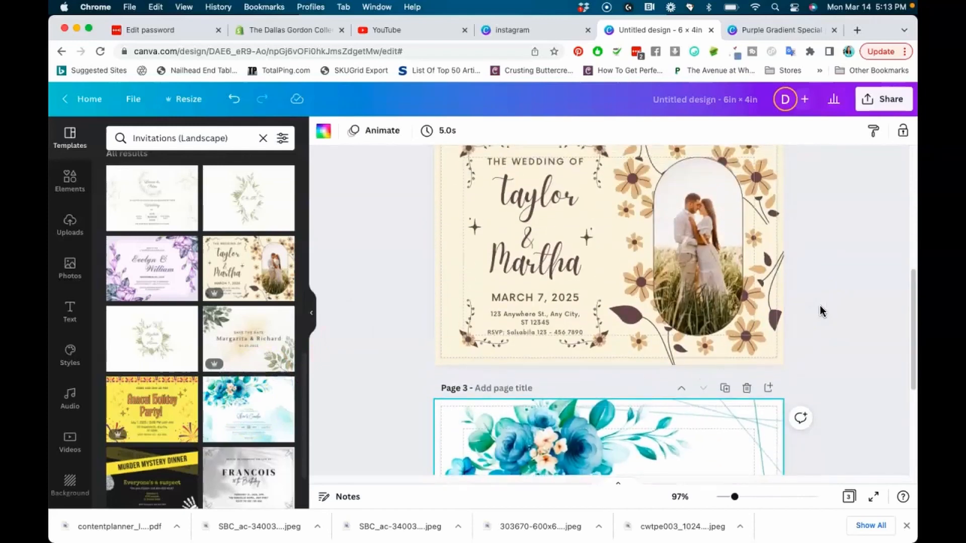
scroll(820, 311, "up", 6)
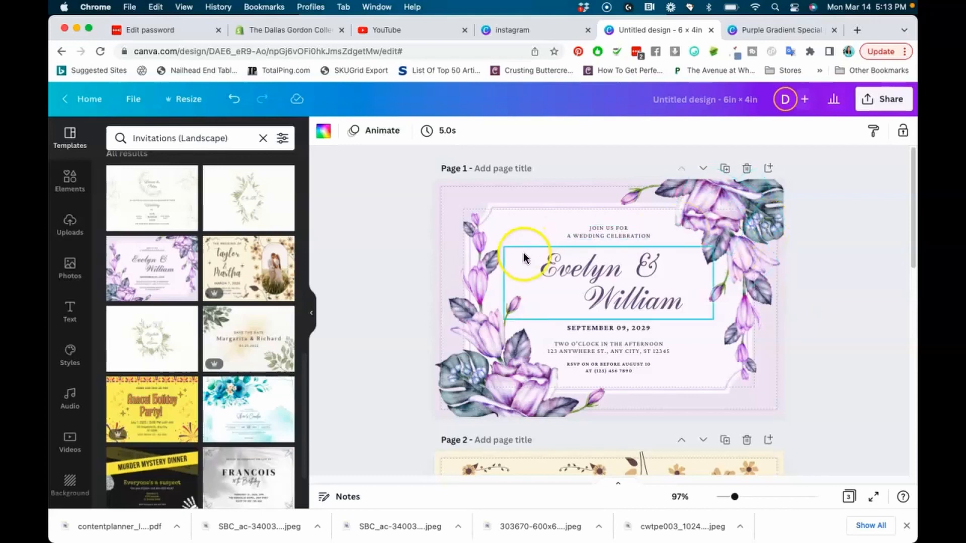
Step: Browse the elements library from lines and graphics through audio, charts and tables to frames and grids
left_click(79, 181)
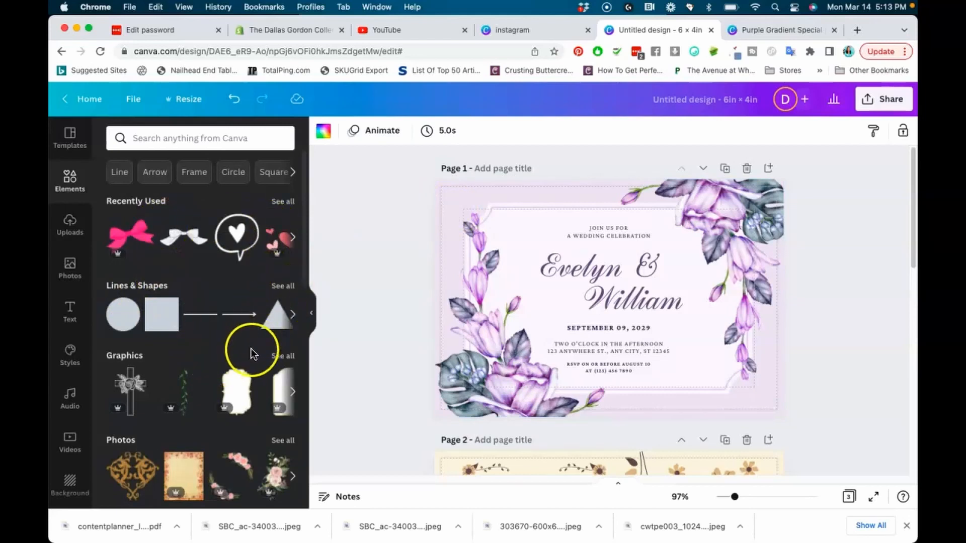
scroll(251, 348, "down", 5)
scroll(216, 373, "down", 5)
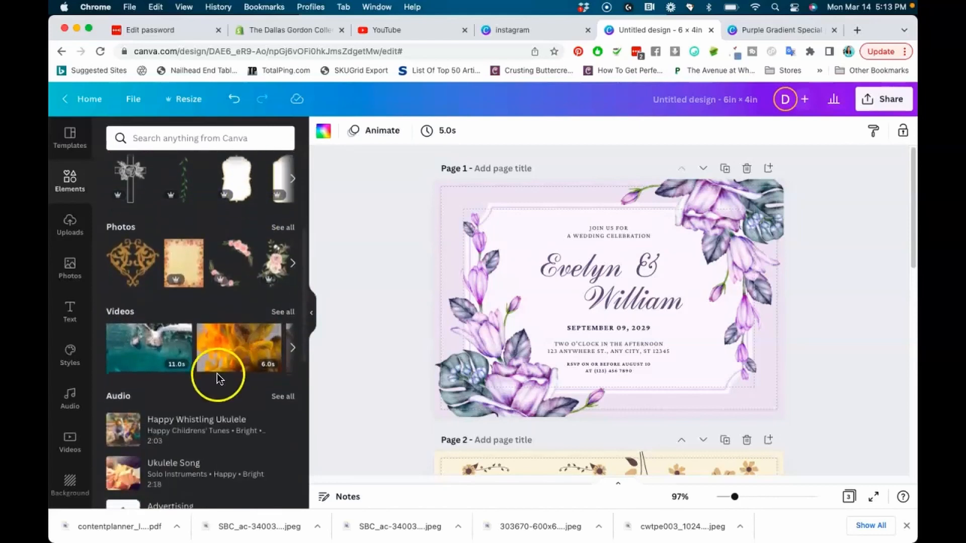
scroll(210, 453, "down", 2)
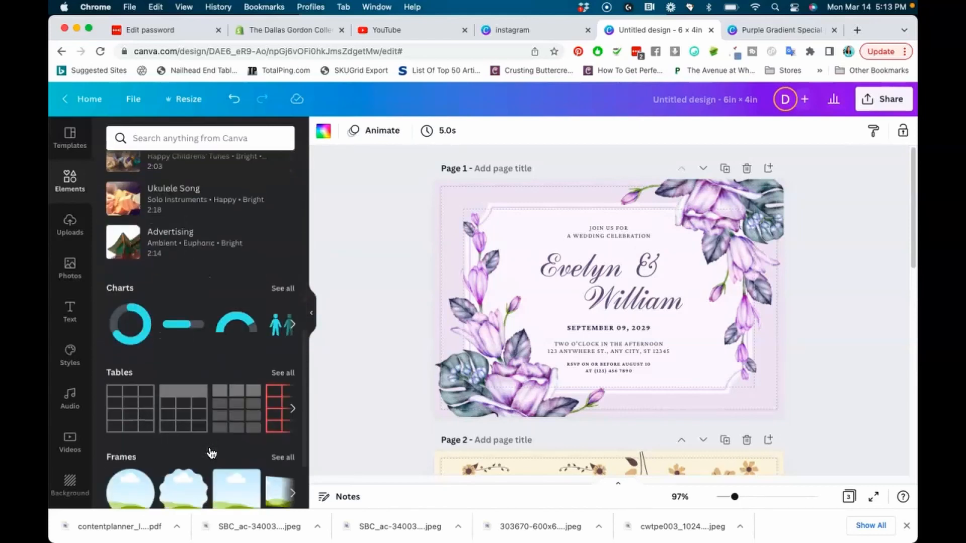
scroll(188, 413, "down", 2)
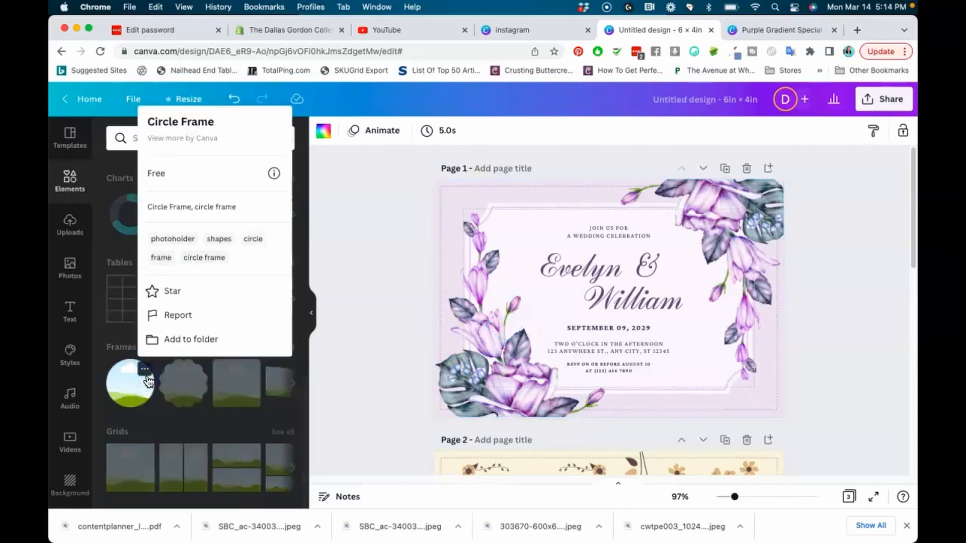
Step: Insert a circle frame on page 1, then move it to the invitation's upper-left corner and shrink it to fit beside the heading
left_click(116, 380)
left_click(117, 379)
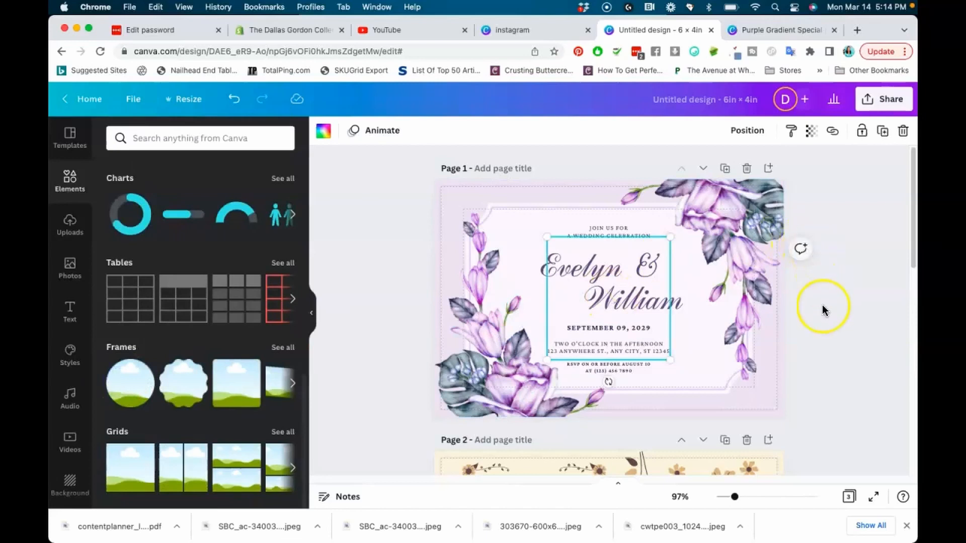
left_click_drag(568, 298, 475, 250)
left_click_drag(570, 314, 540, 282)
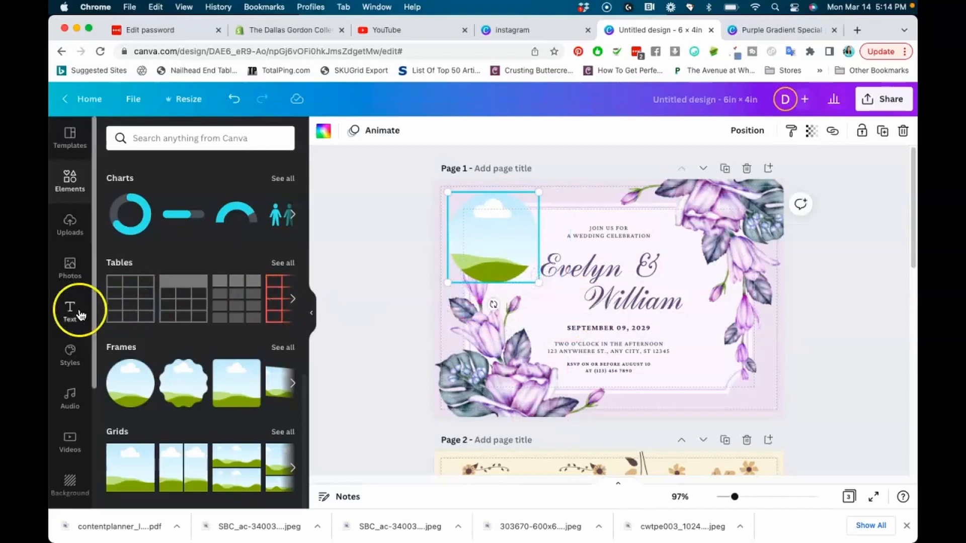
Step: Look through the uploaded images for a picture to use in the frame
left_click(71, 224)
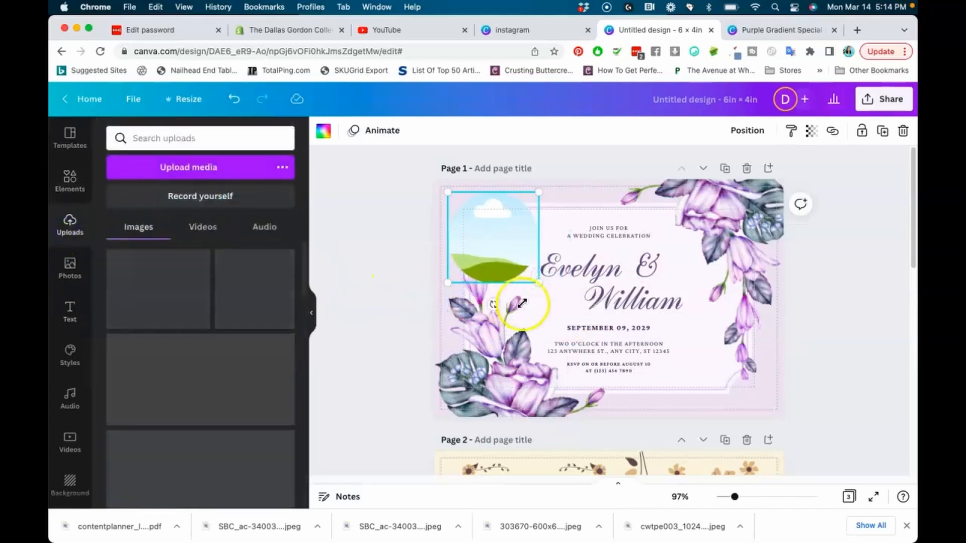
scroll(228, 315, "down", 3)
scroll(228, 315, "down", 10)
scroll(227, 315, "down", 10)
scroll(227, 315, "down", 8)
Step: Search the elements for "couple" and browse the results
left_click(74, 204)
left_click(182, 137)
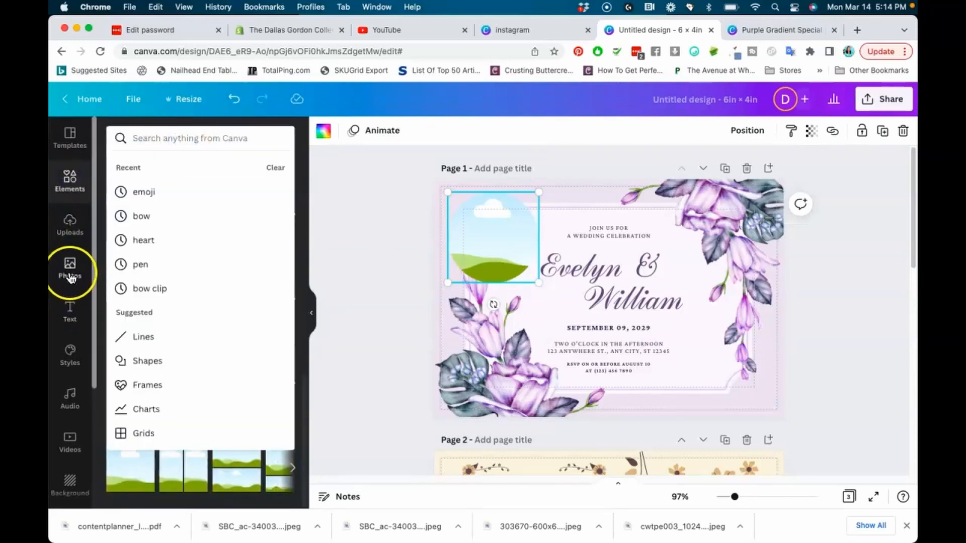
type("couple")
key("Return")
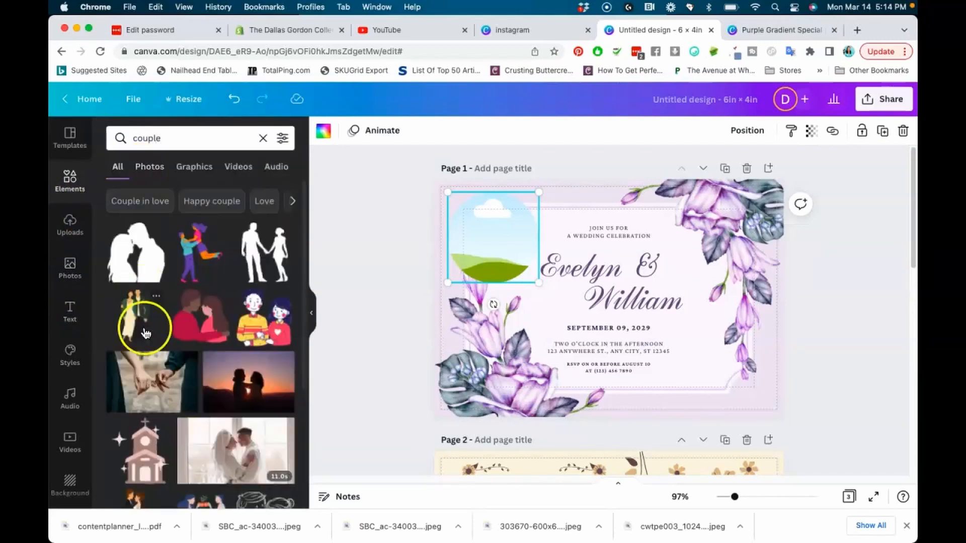
scroll(232, 385, "down", 4)
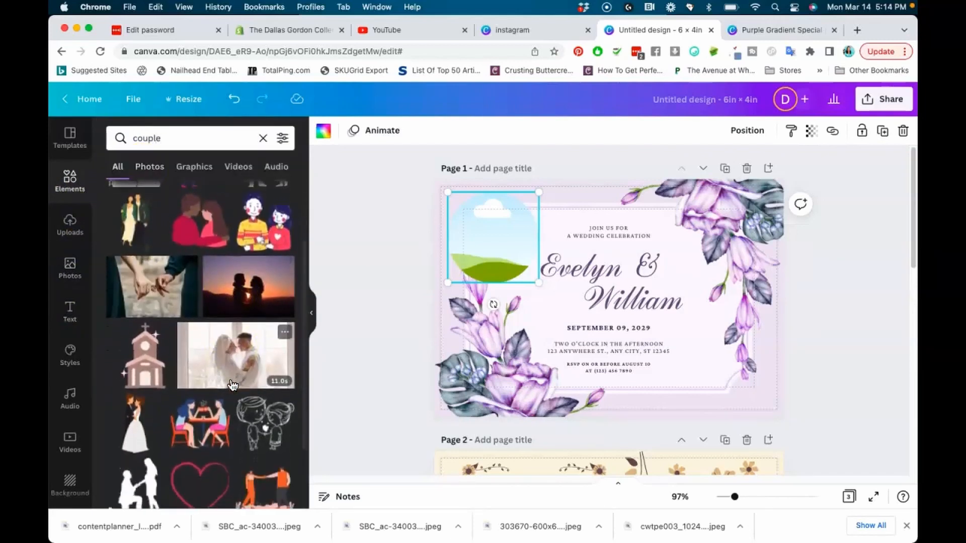
scroll(232, 384, "down", 2)
scroll(233, 385, "up", 5)
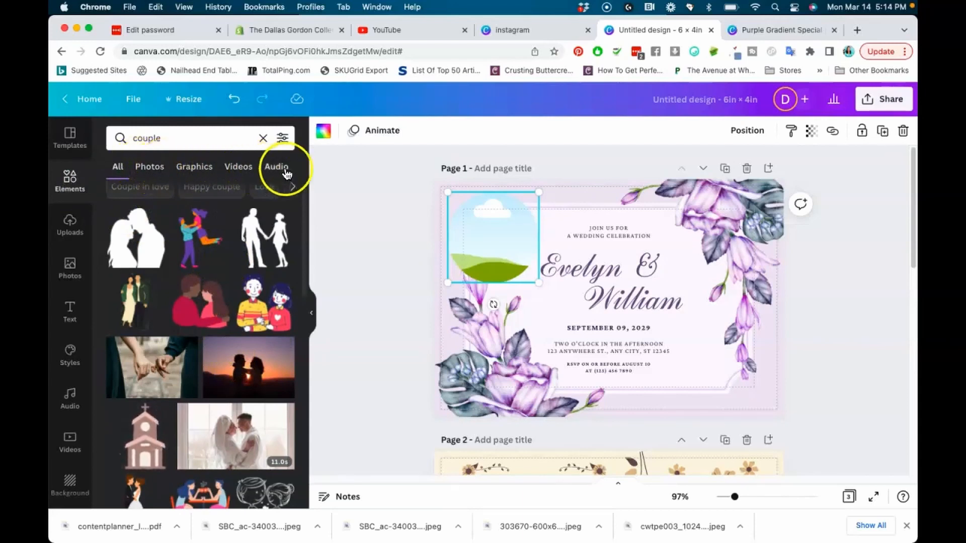
Step: Filter the "couple" results to show only elements with the price Free
left_click(284, 139)
scroll(200, 305, "down", 3)
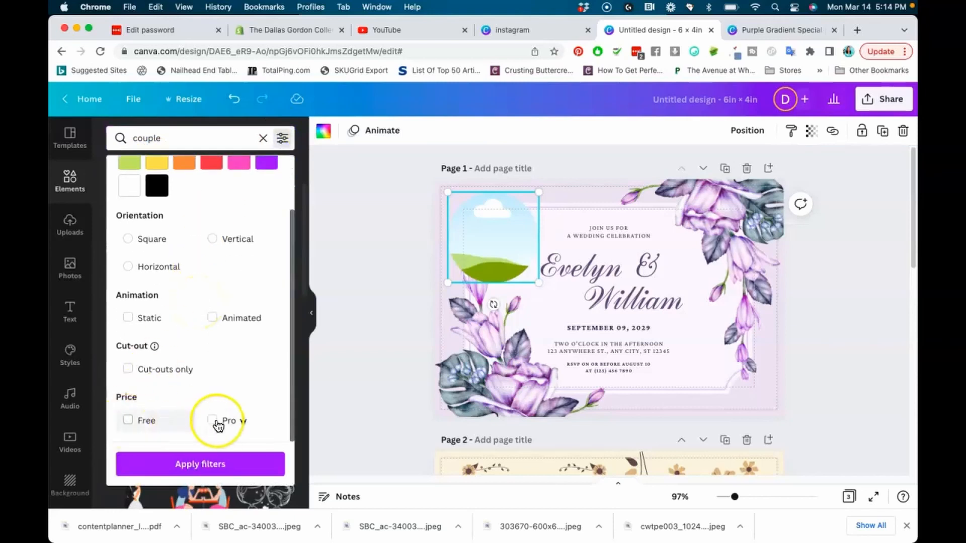
left_click(128, 420)
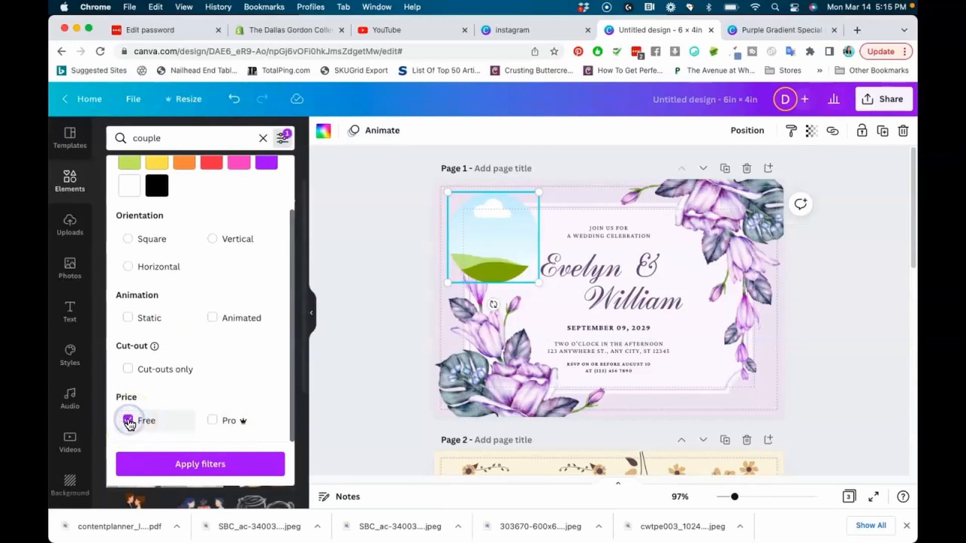
left_click(186, 464)
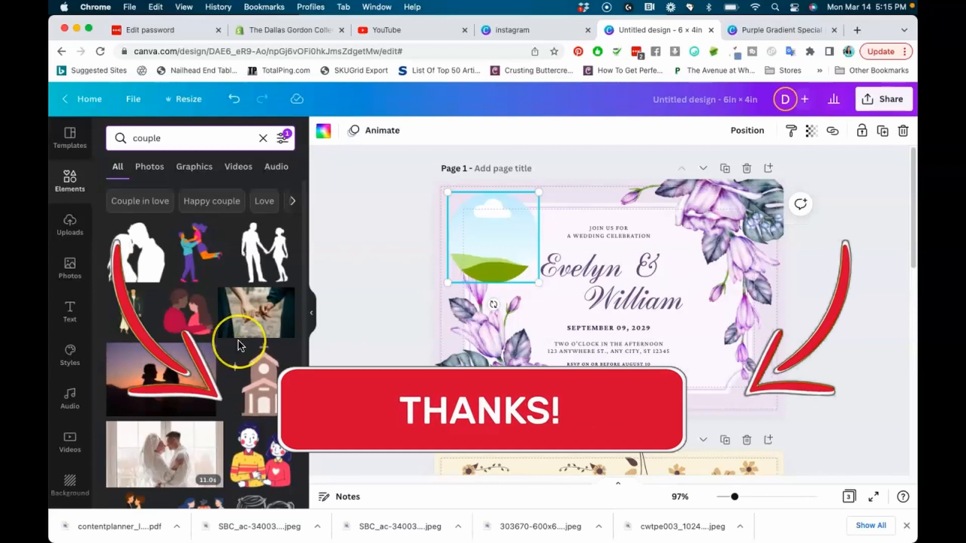
Step: Find the photo of the embracing couple in a meadow and place it inside the circle frame on page 1
scroll(237, 340, "down", 3)
scroll(237, 340, "down", 6)
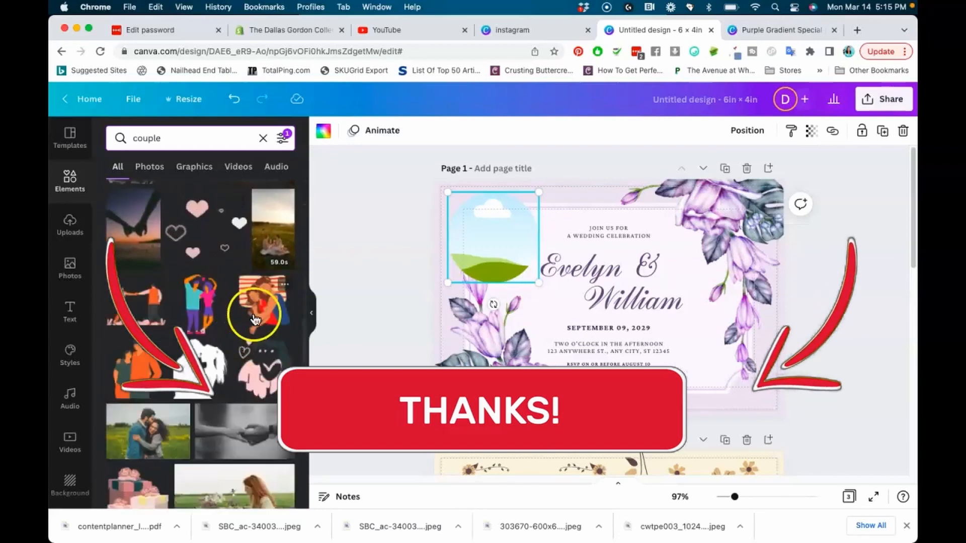
scroll(228, 362, "down", 1)
left_click_drag(151, 388, 472, 247)
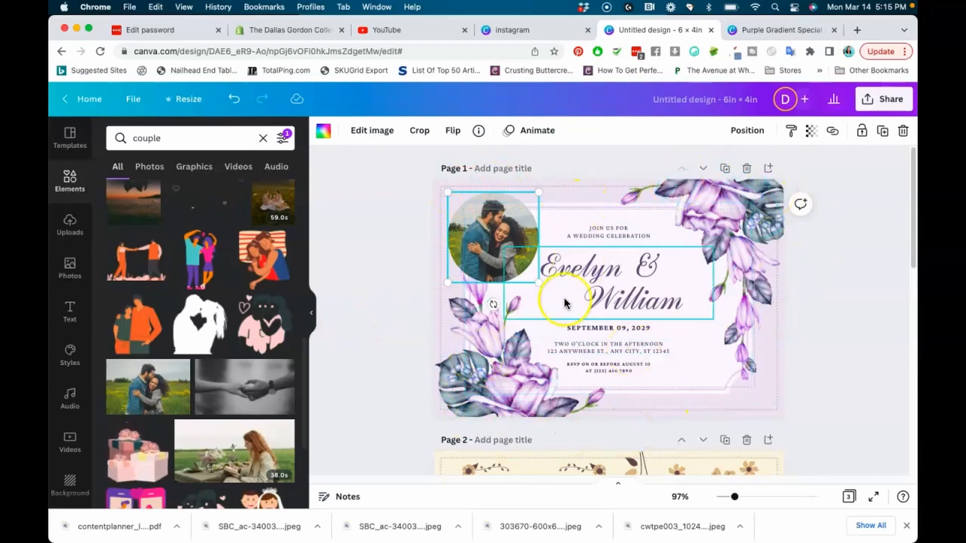
left_click_drag(123, 393, 86, 424)
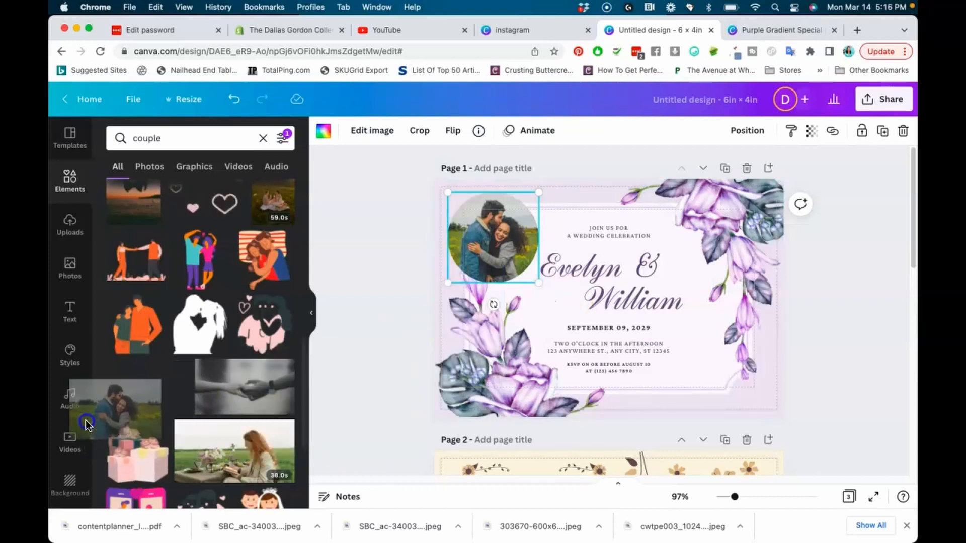
Step: Duplicate page 1 and compare the copy with the original
left_click(725, 168)
scroll(529, 324, "down", 3)
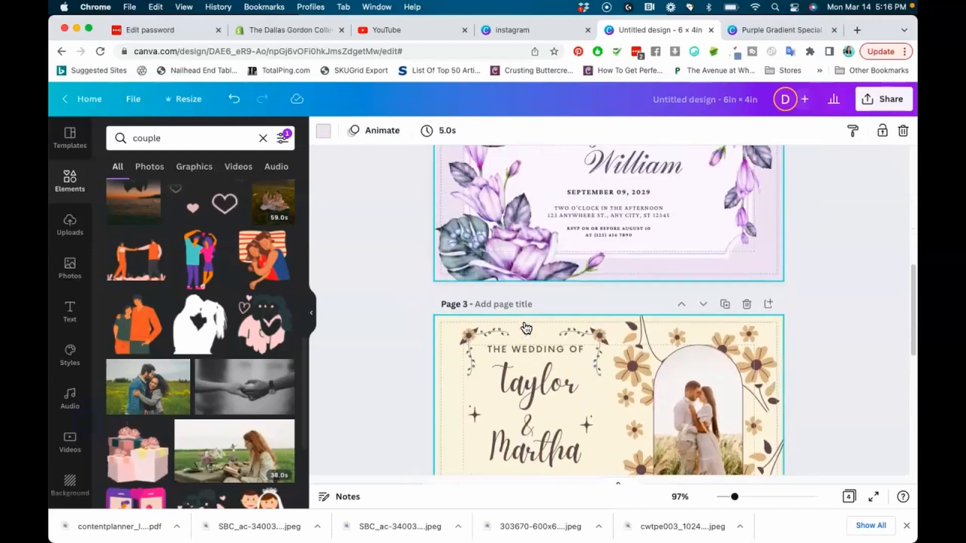
scroll(518, 297, "up", 8)
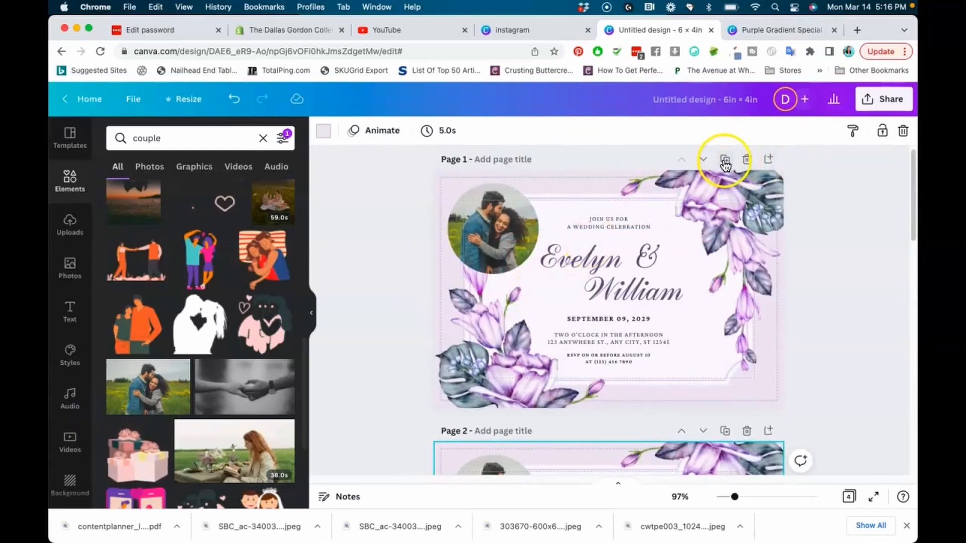
Step: Set the meadow couple photo as the background of page 2, then undo and redo that change
scroll(675, 315, "down", 5)
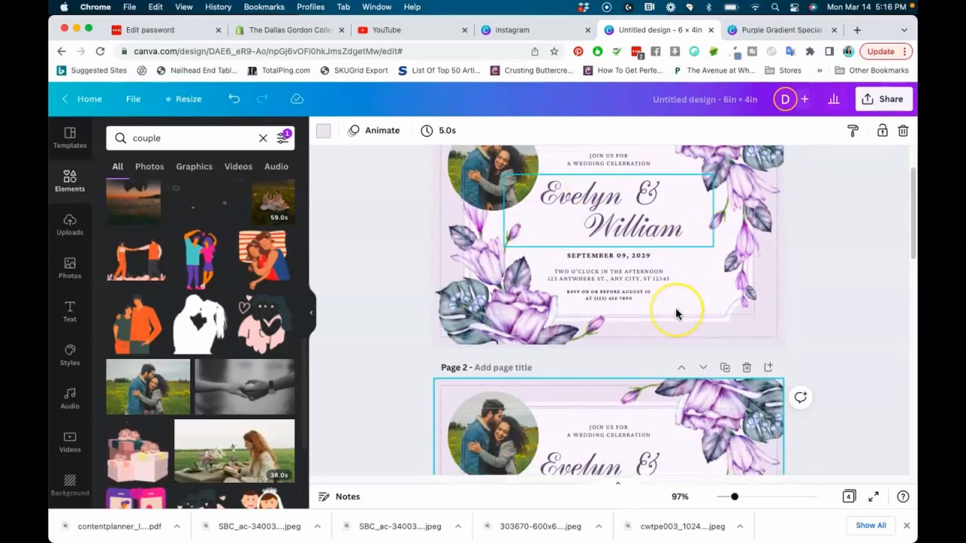
left_click_drag(146, 389, 441, 220)
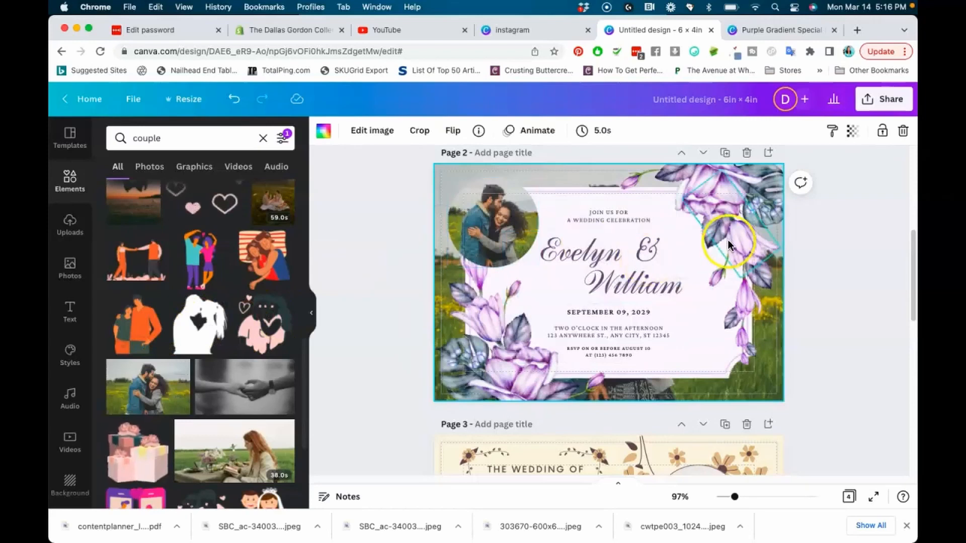
left_click(231, 100)
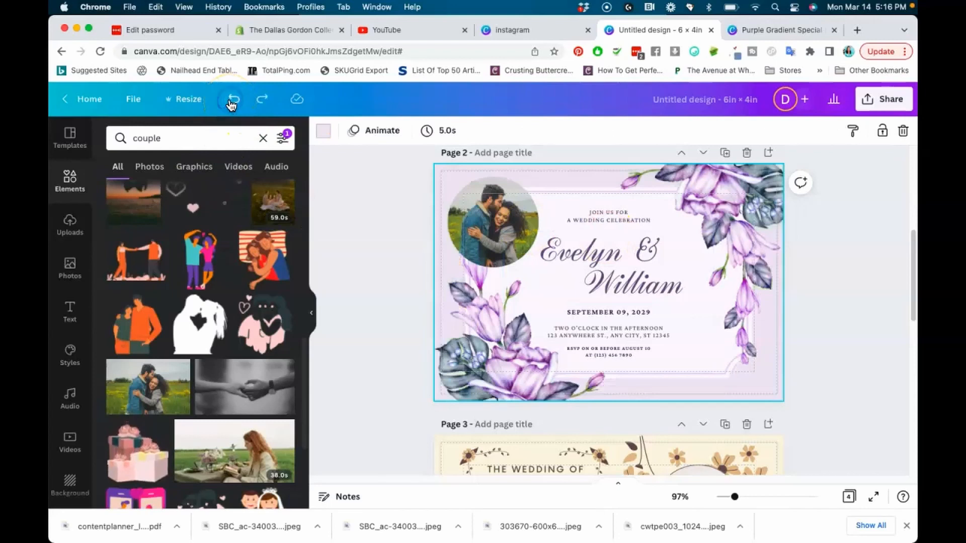
left_click(262, 100)
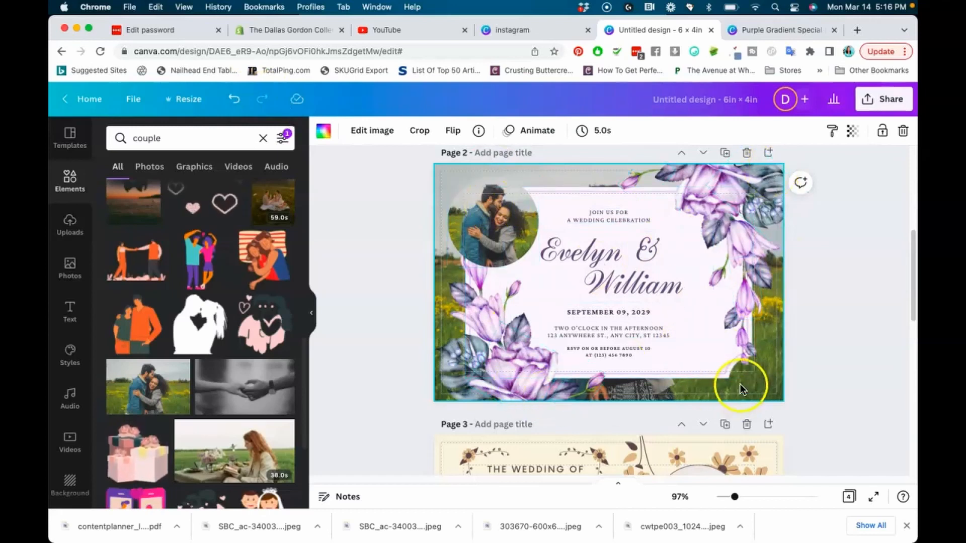
Step: Select the couple's names, the date and the time-and-address text on page 1 in turn, finishing on the names
scroll(850, 282, "up", 5)
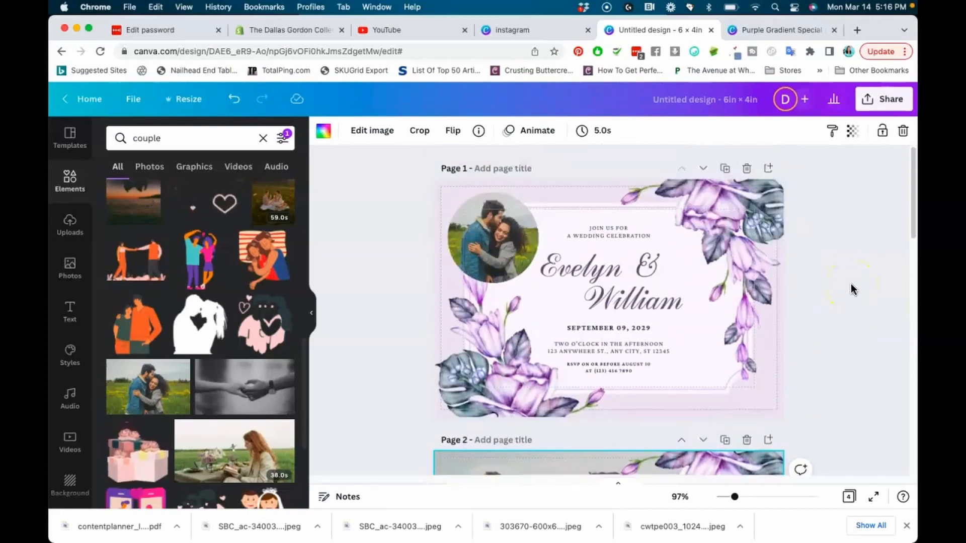
left_click(628, 272)
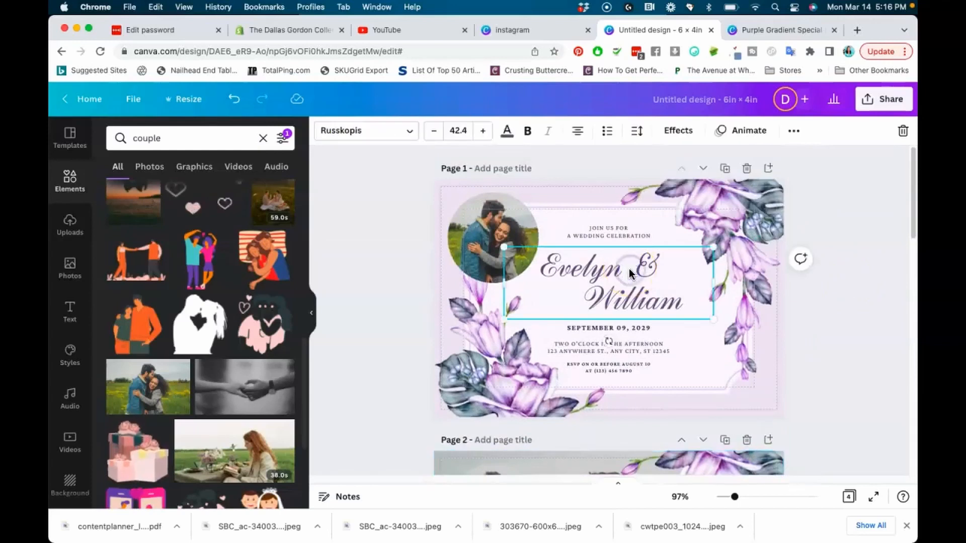
left_click(584, 328)
left_click(583, 347)
left_click(589, 270)
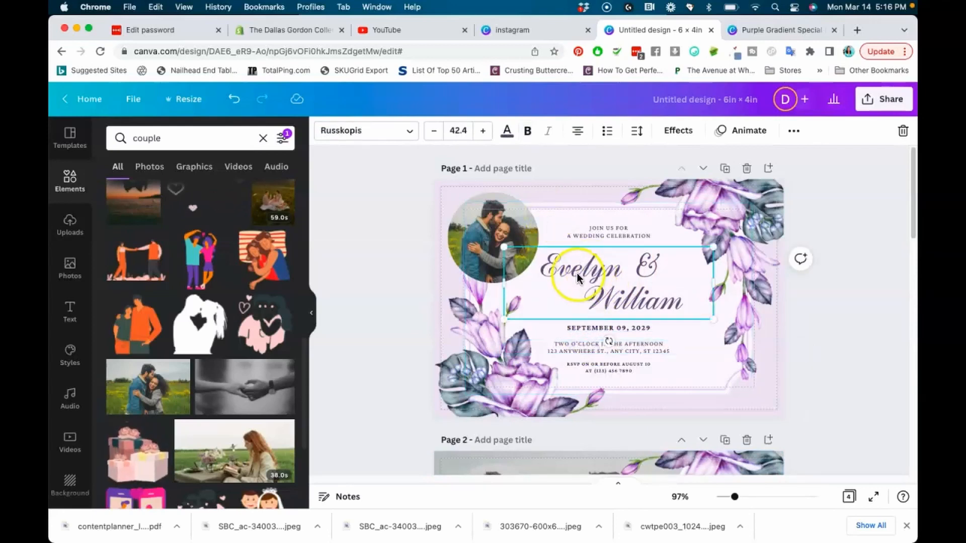
Step: Browse the available fonts, search them for "cursive" and apply Jimmy Script to the couple's names on page 1
left_click(411, 132)
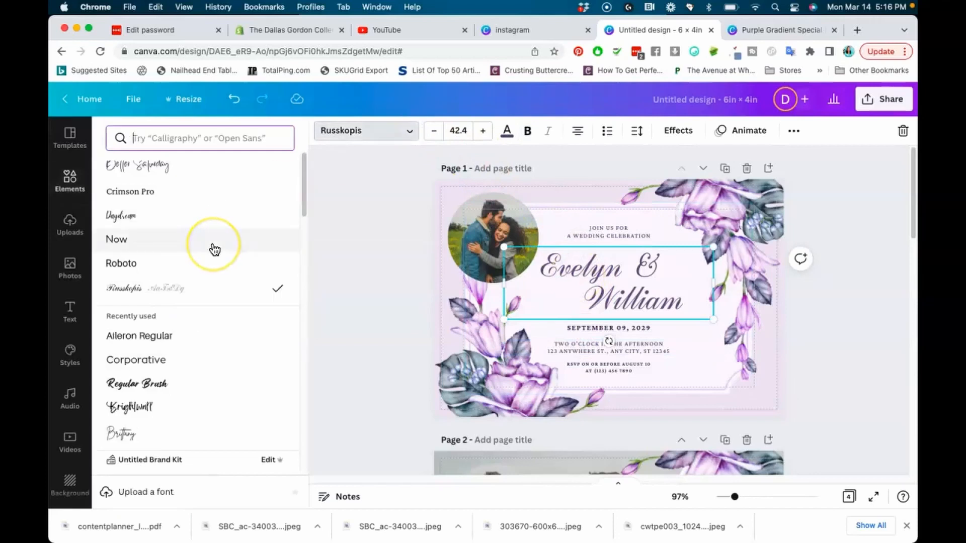
scroll(215, 248, "down", 5)
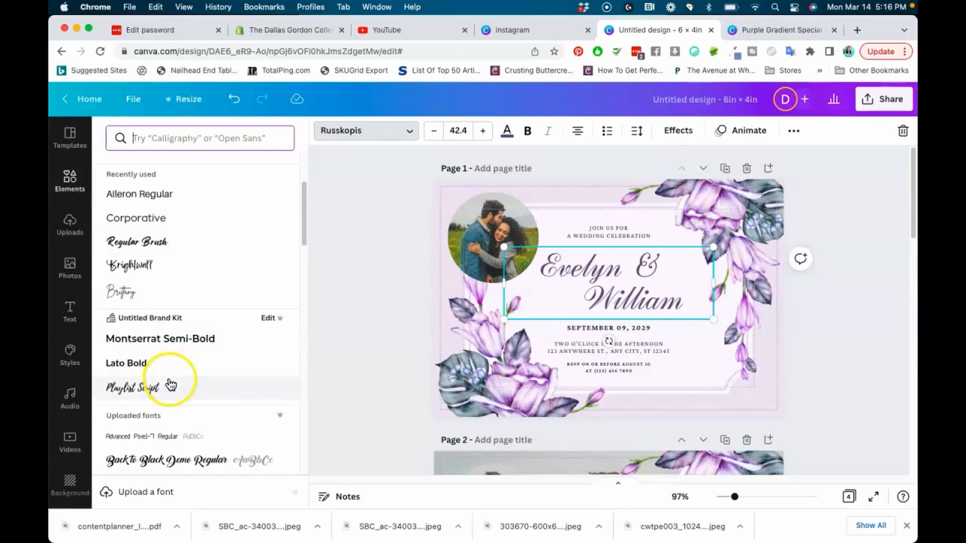
scroll(183, 339, "down", 2)
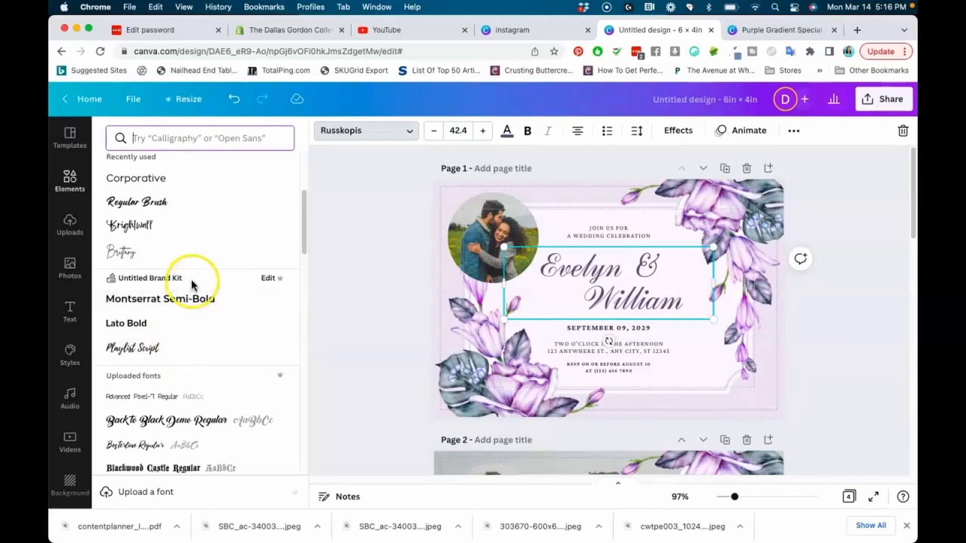
scroll(173, 356, "down", 1)
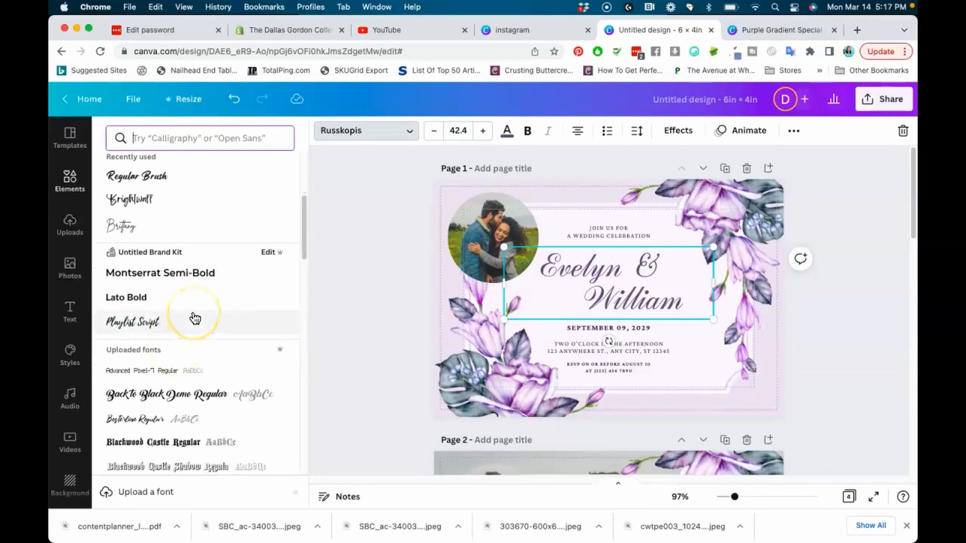
scroll(195, 319, "up", 5)
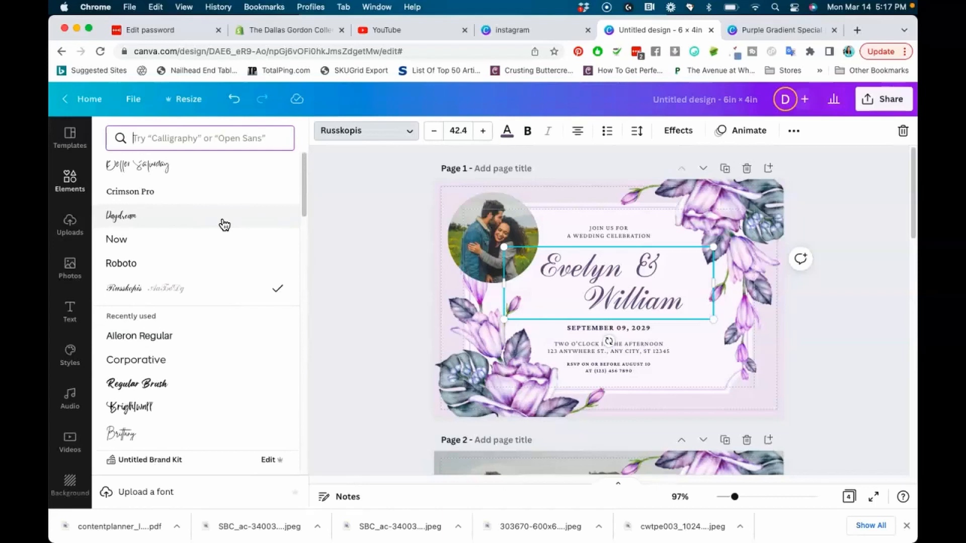
type("cursive")
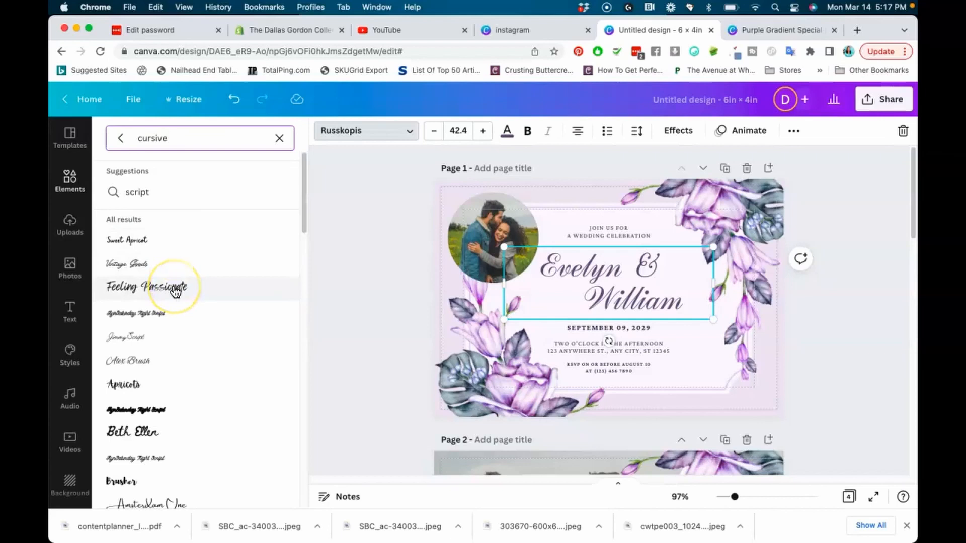
left_click(172, 316)
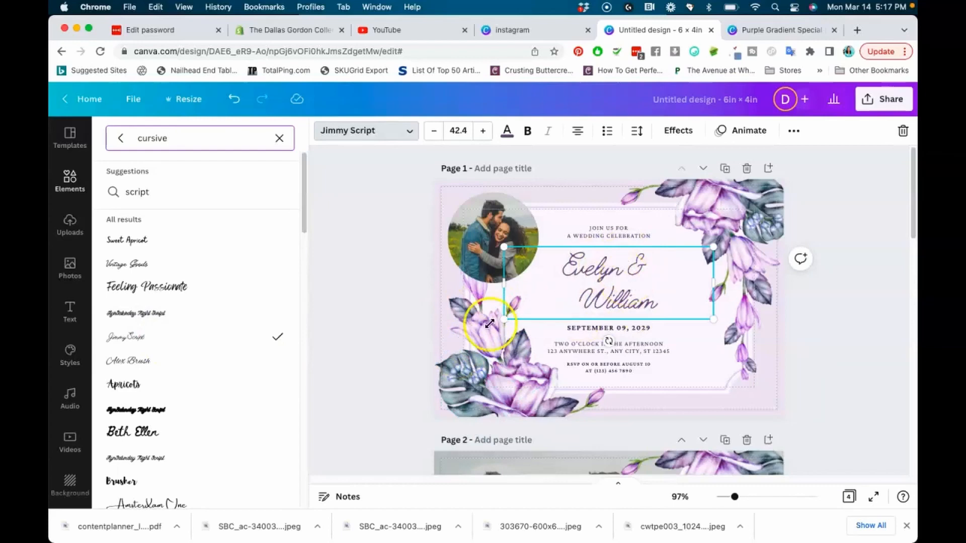
Step: Enlarge the couple's names text box on page 1, reposition it and increase its font size to 59.8
left_click_drag(490, 322, 435, 343)
left_click_drag(598, 283, 625, 273)
left_click(457, 130)
left_click(483, 130)
left_click(484, 131)
left_click(483, 131)
left_click(485, 132)
left_click(485, 132)
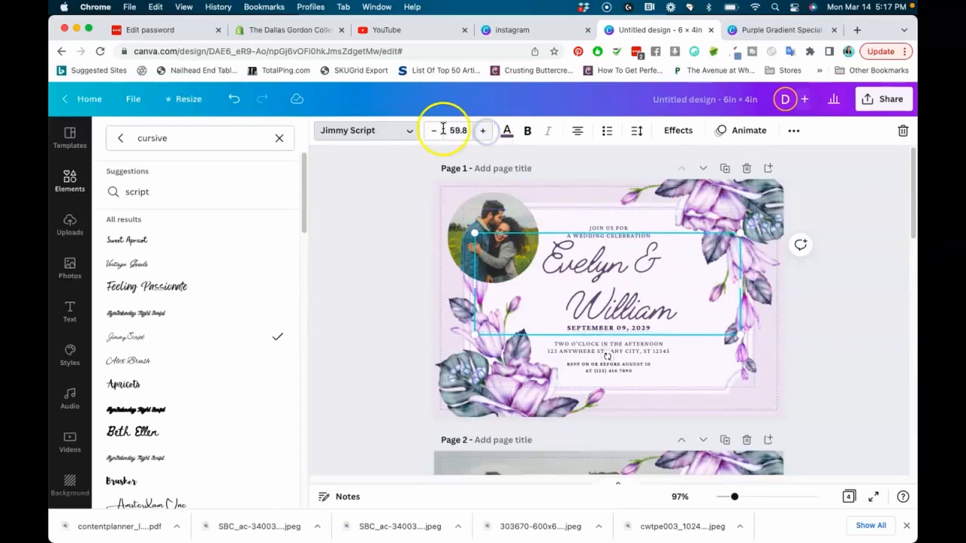
Step: Set the font size of the couple's names on page 1 to 65
left_click(439, 130)
left_click(463, 131)
left_click(463, 131)
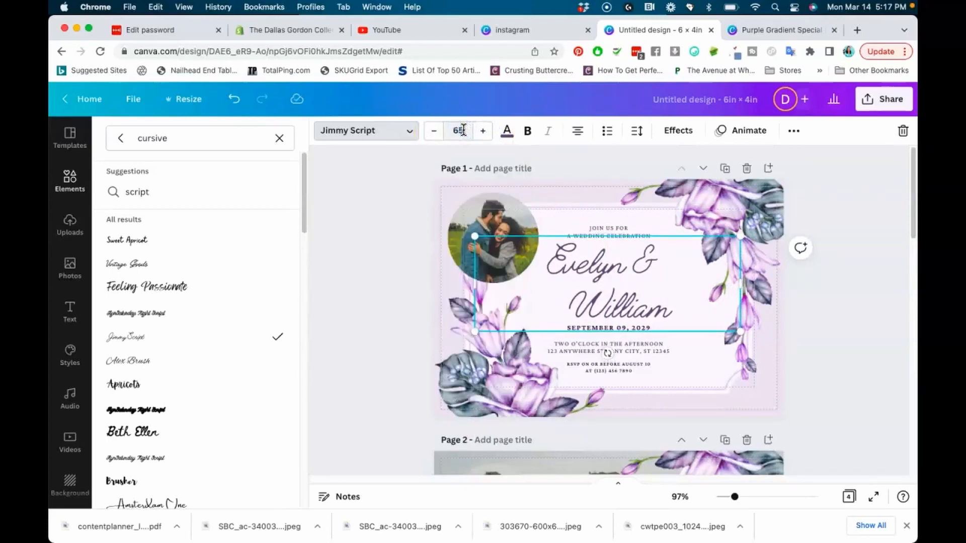
key("Return")
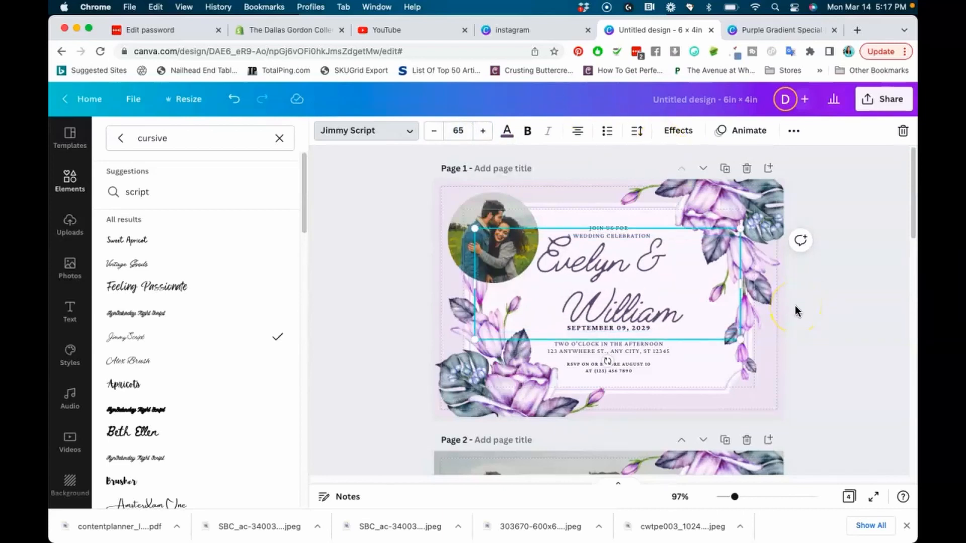
Step: Open the text color choices for the names on page 1 and look through the document and brand kit palettes
left_click(623, 288)
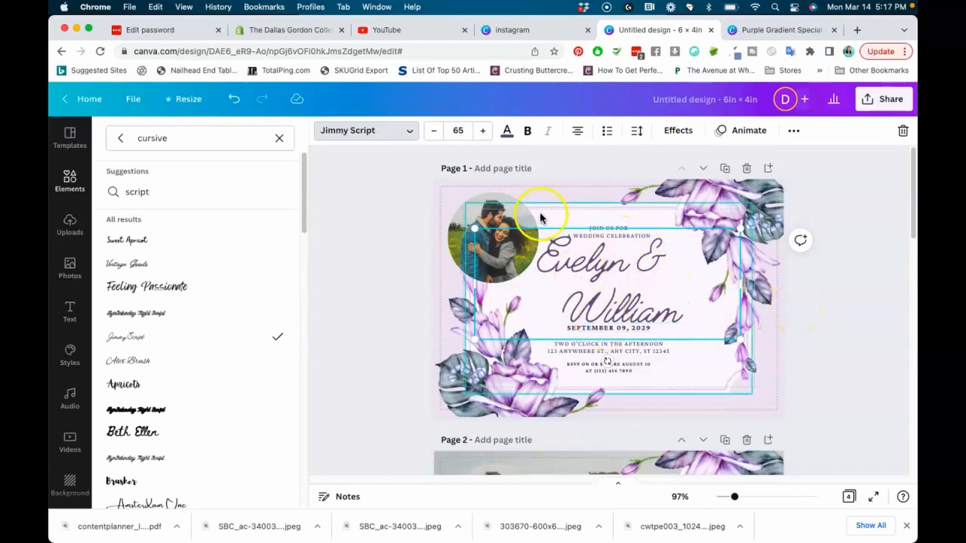
left_click(507, 132)
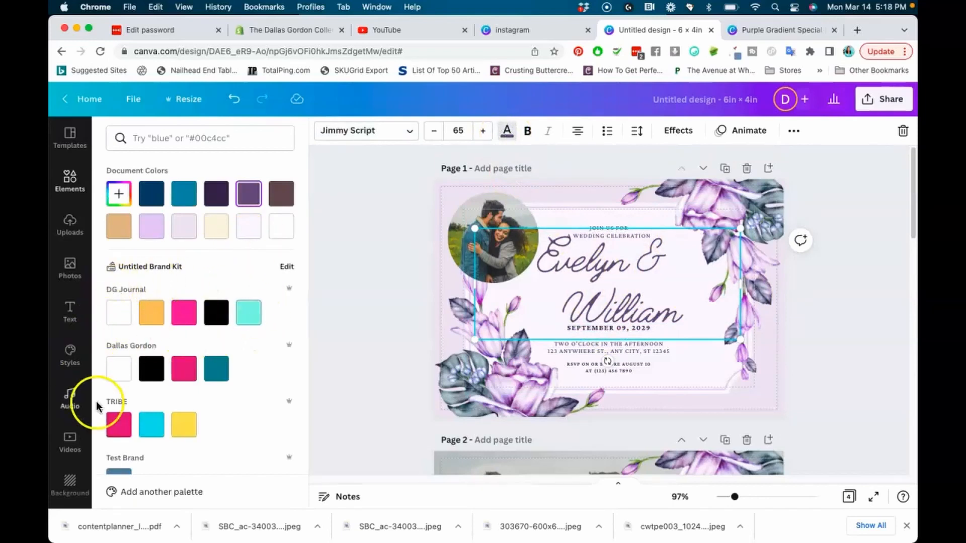
scroll(102, 403, "down", 2)
scroll(102, 403, "down", 3)
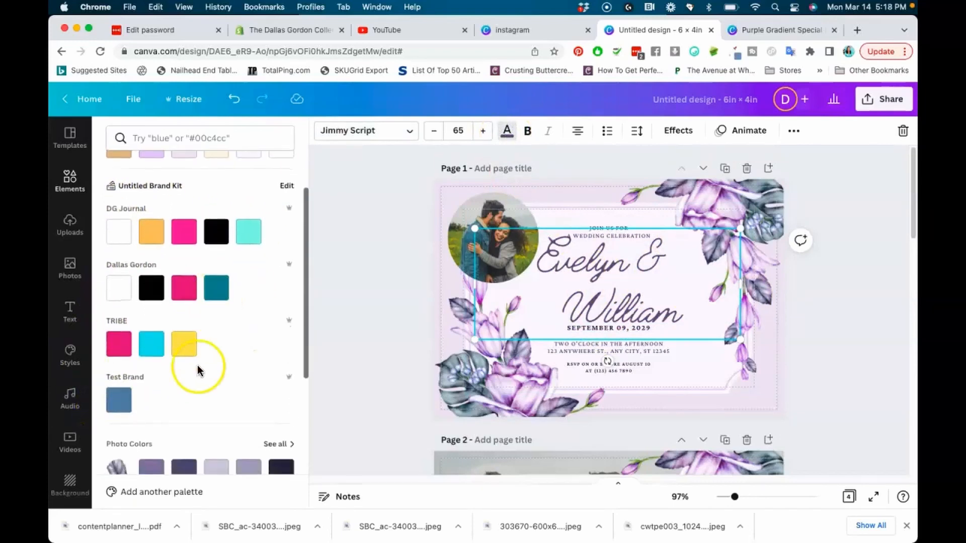
scroll(243, 360, "up", 3)
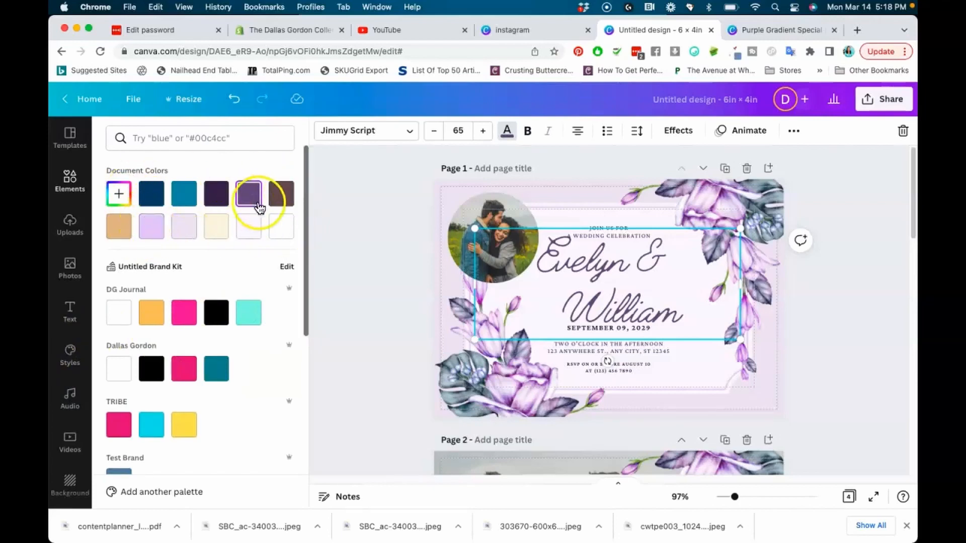
Step: Sample a text color from the names' lettering with the eyedropper, check its hex code and close the color picker
left_click(127, 196)
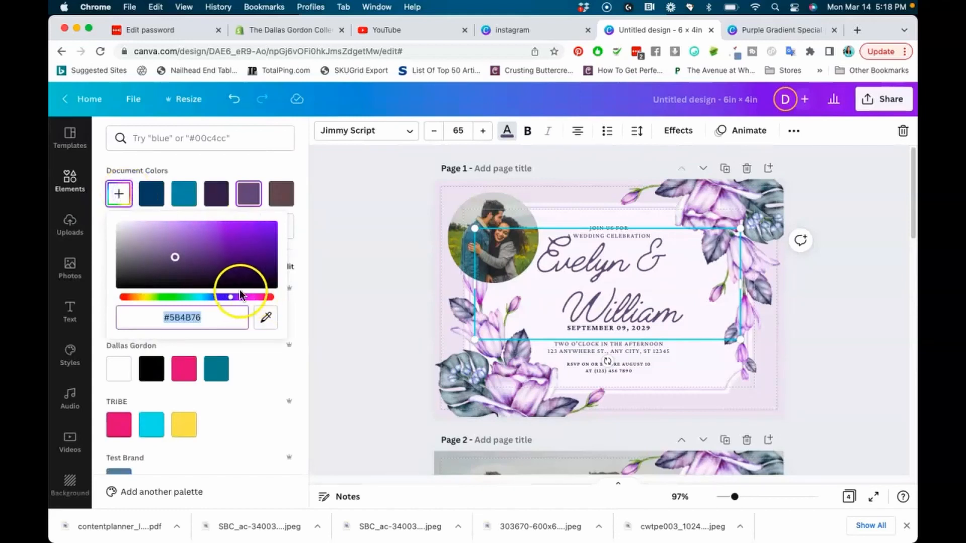
left_click(267, 323)
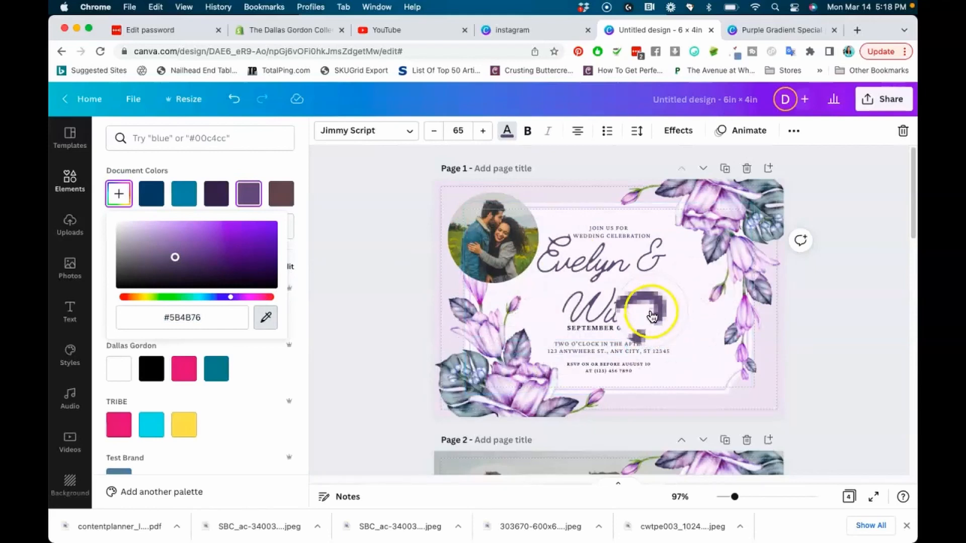
left_click(653, 314)
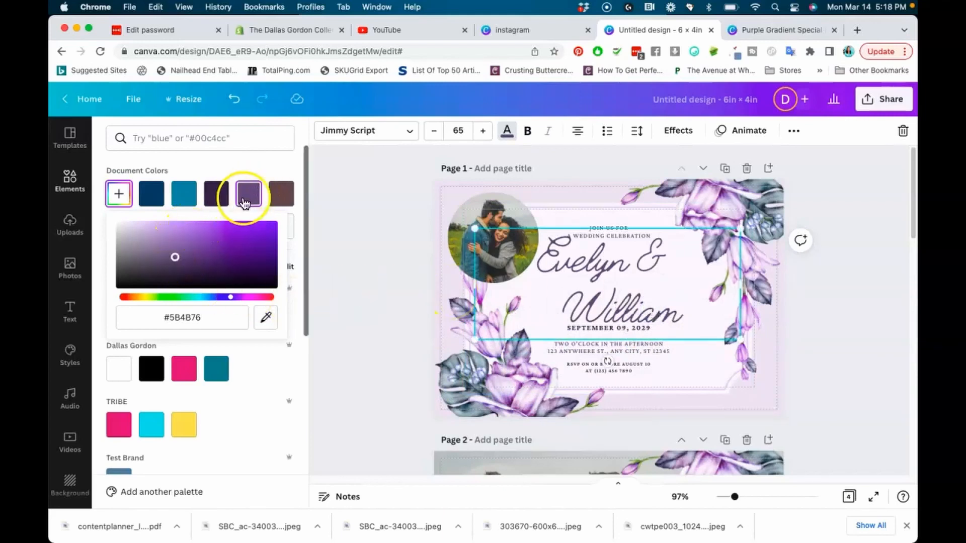
left_click(201, 320)
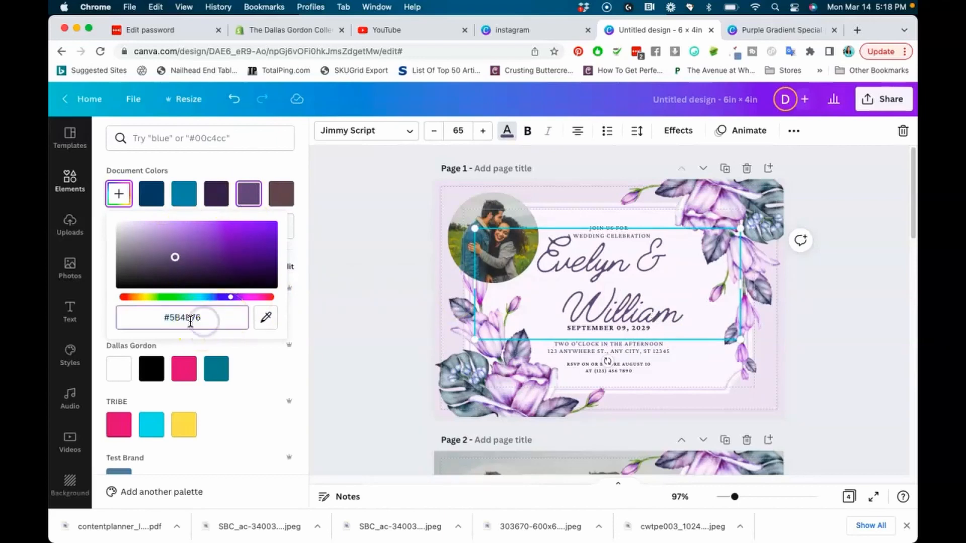
left_click(276, 351)
left_click(275, 351)
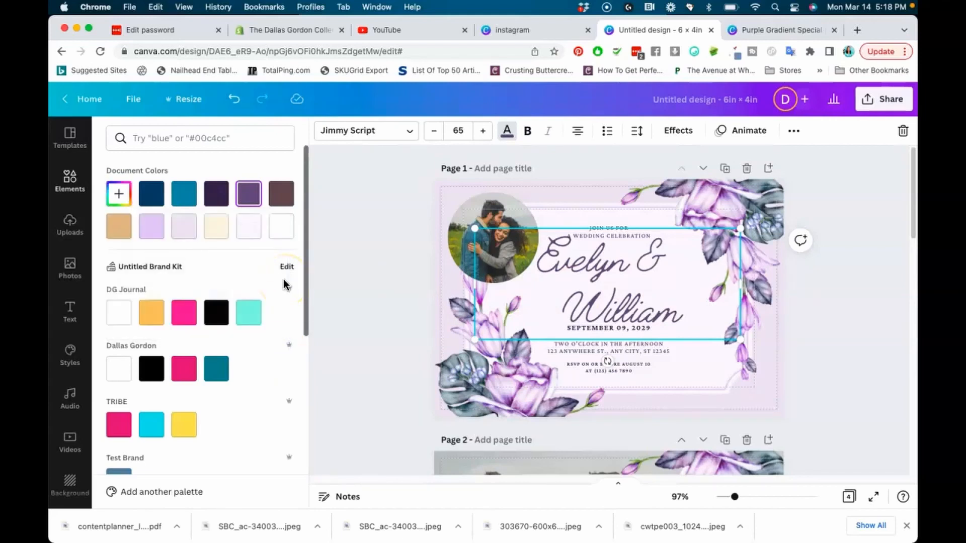
Step: Compare the suggested Photo Colors for each page from page 1 through page 4
scroll(284, 285, "down", 5)
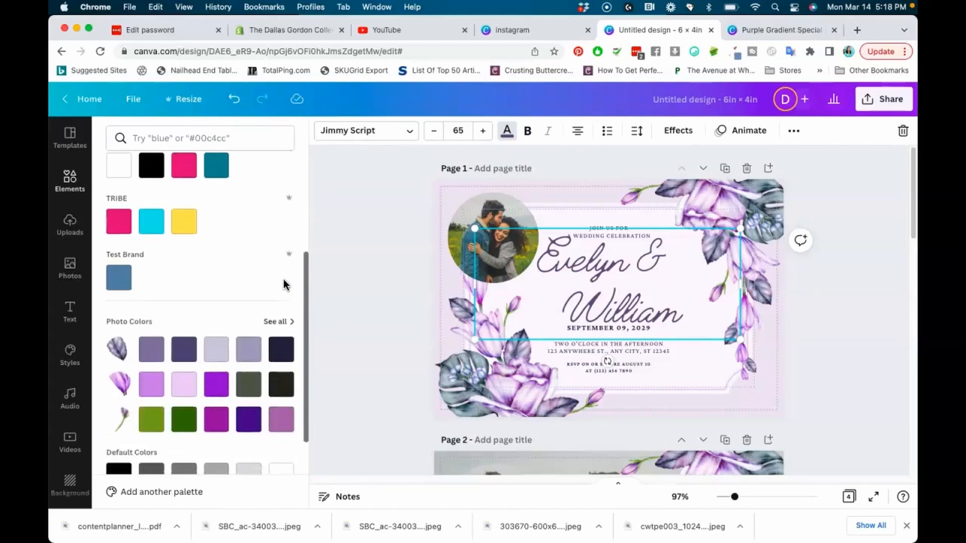
scroll(284, 284, "down", 1)
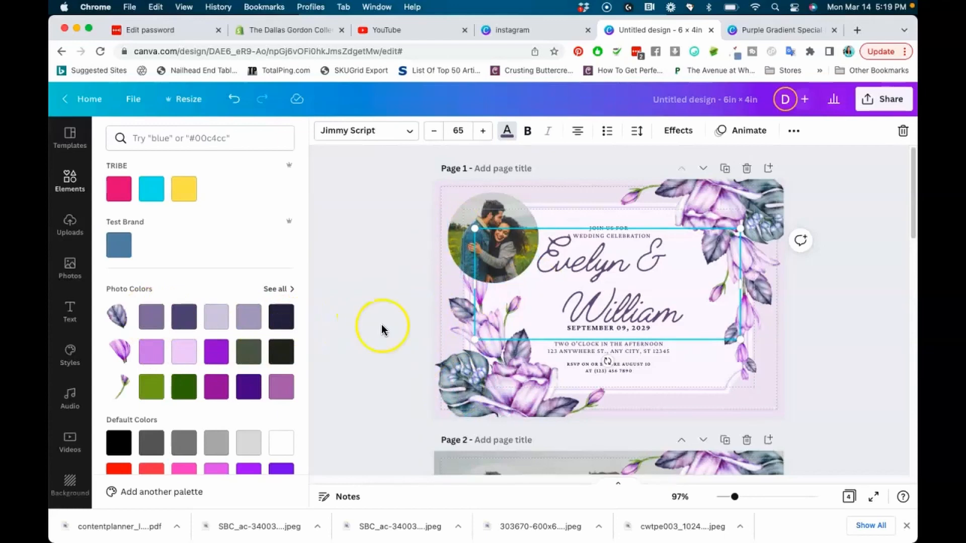
scroll(403, 332, "down", 5)
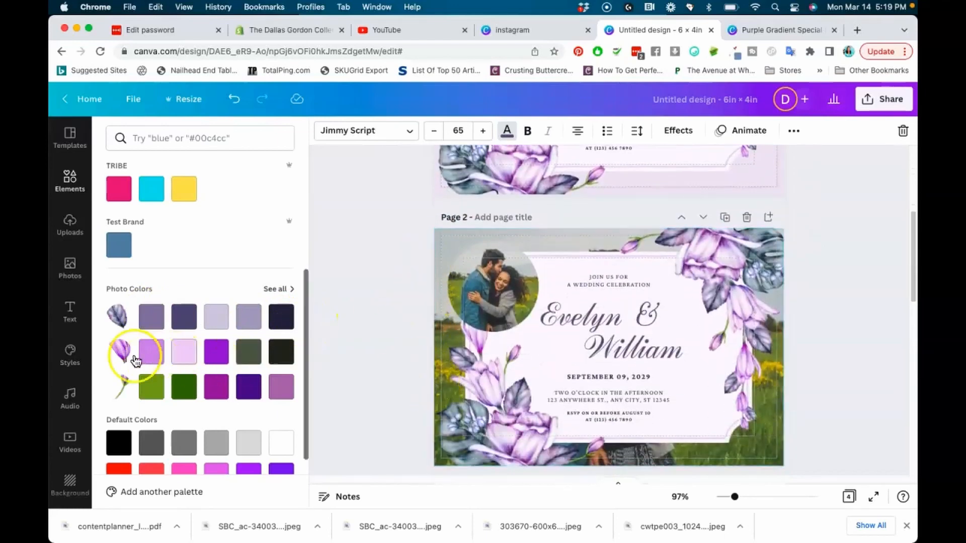
scroll(513, 332, "down", 6)
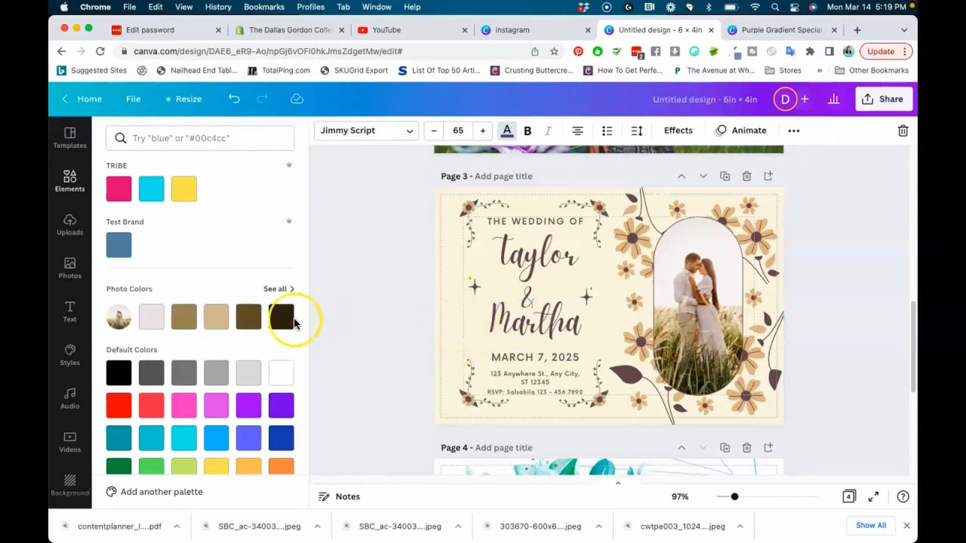
scroll(388, 303, "down", 5)
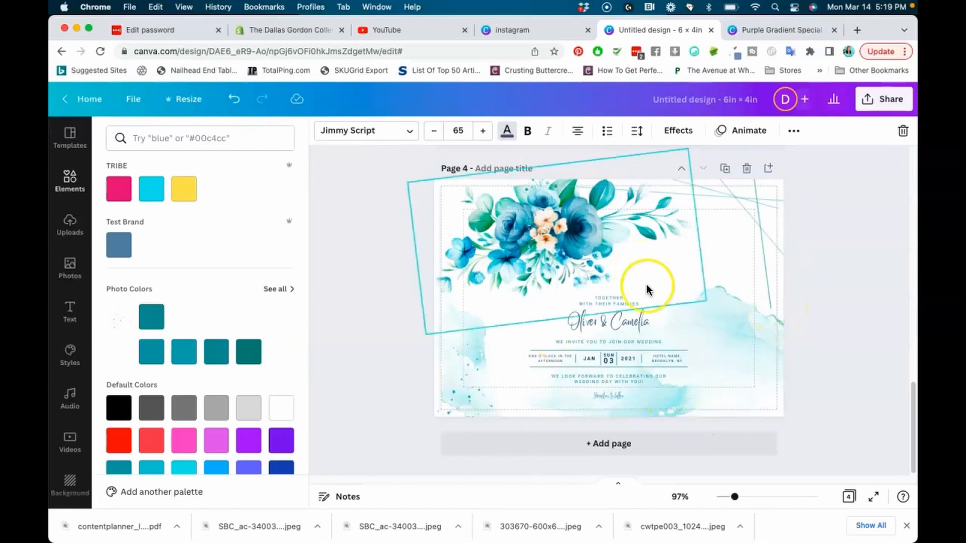
Step: Select the couple's names on page 4 and examine the text color palettes and the custom color picker for them
left_click(646, 326)
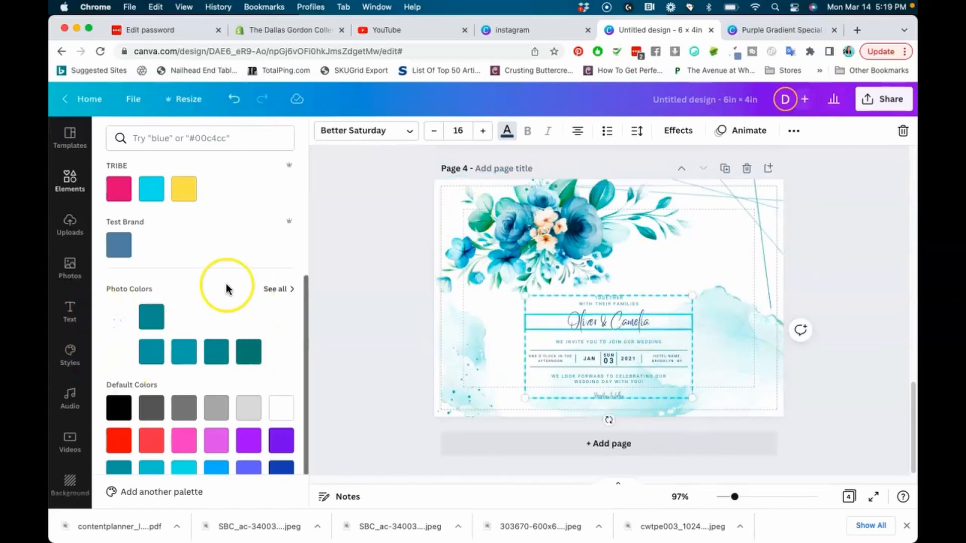
scroll(164, 333, "down", 2)
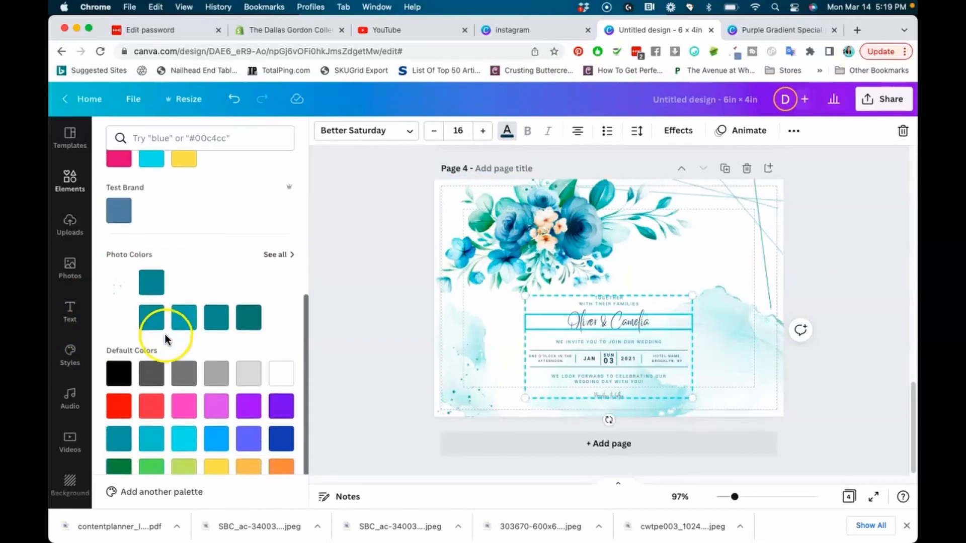
scroll(285, 291, "up", 10)
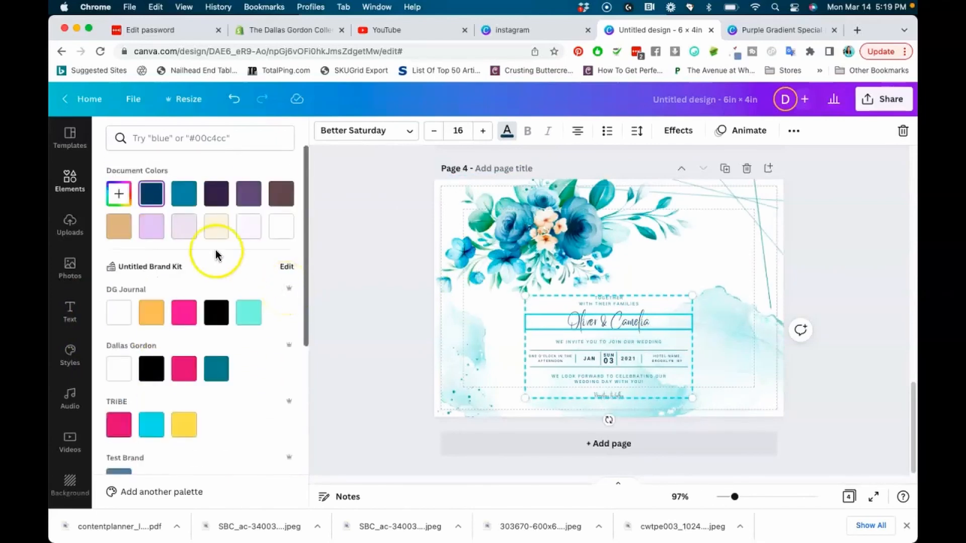
left_click(120, 198)
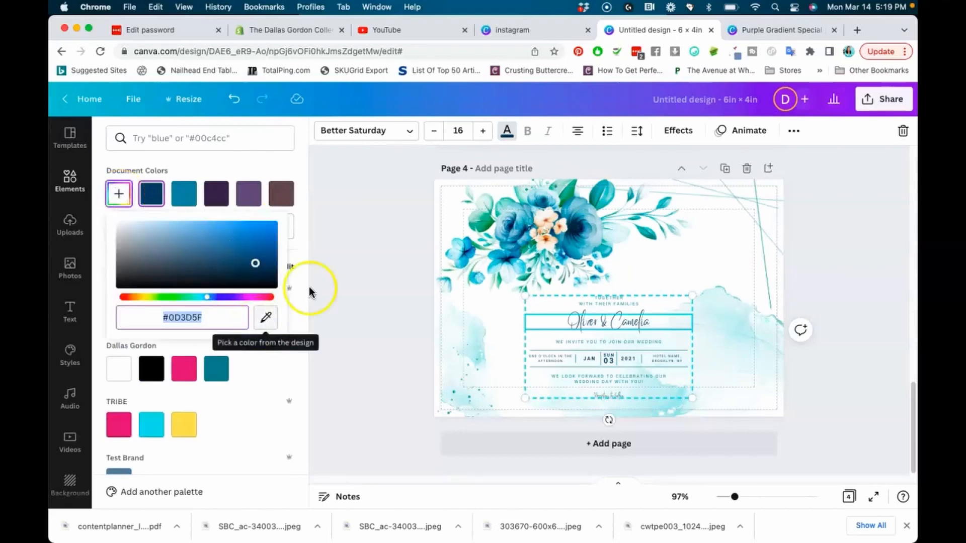
left_click(405, 248)
Step: Try bold formatting on the couple's names on page 1 and restore the regular weight
scroll(405, 248, "up", 3)
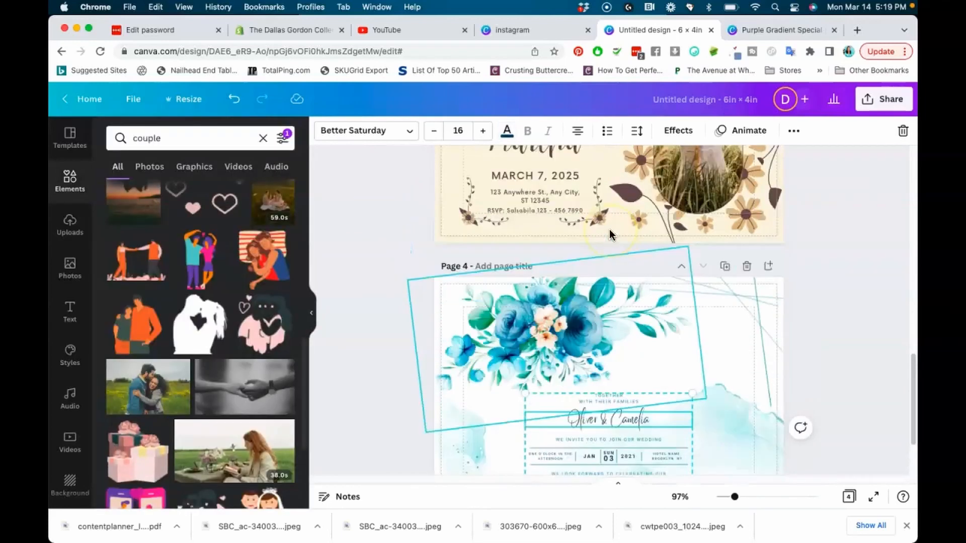
scroll(609, 234, "up", 15)
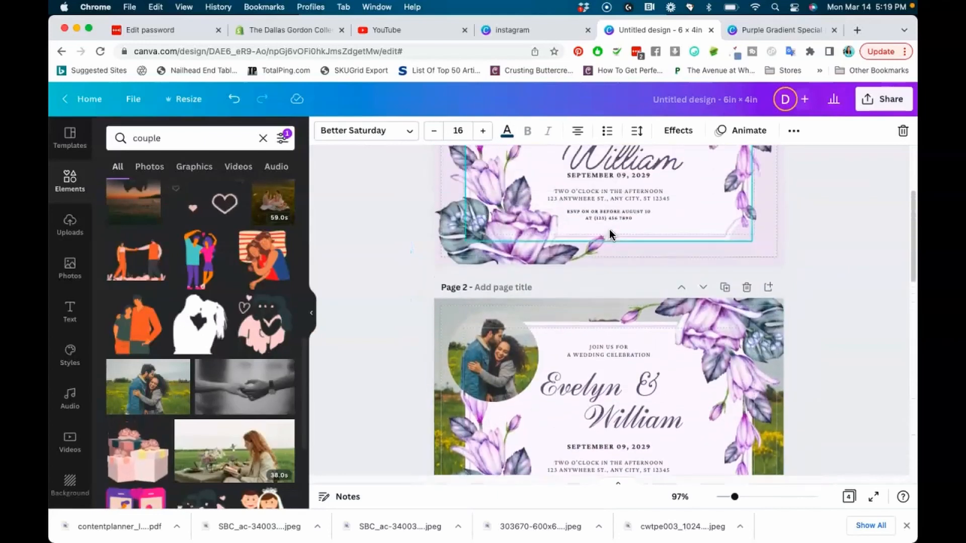
scroll(609, 232, "up", 3)
left_click(606, 275)
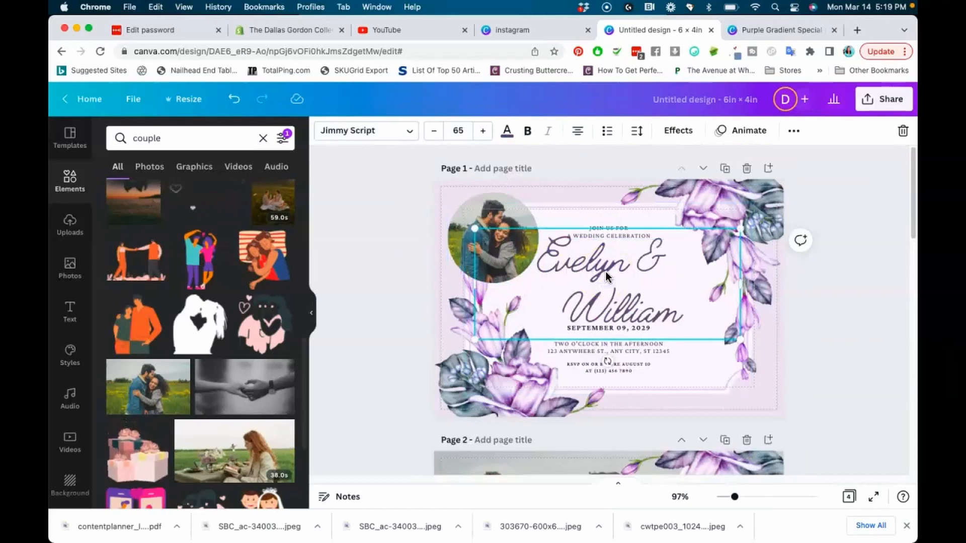
left_click(562, 262)
triple_click(564, 262)
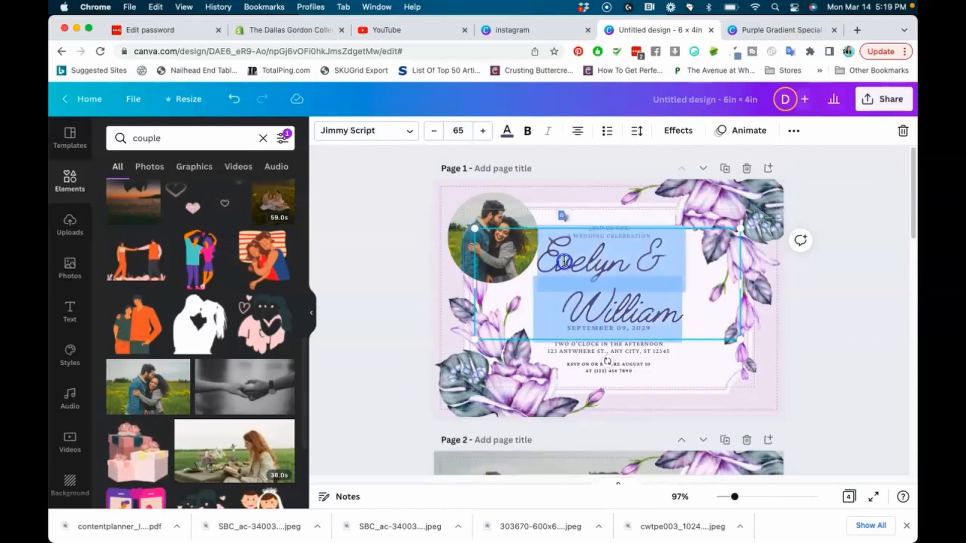
left_click(564, 262)
left_click_drag(541, 266, 708, 319)
left_click(528, 132)
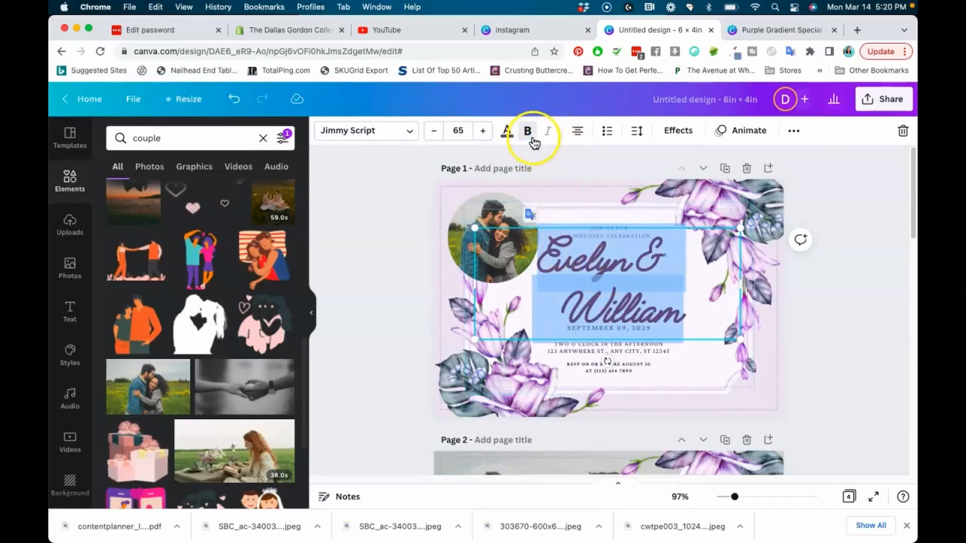
left_click(533, 143)
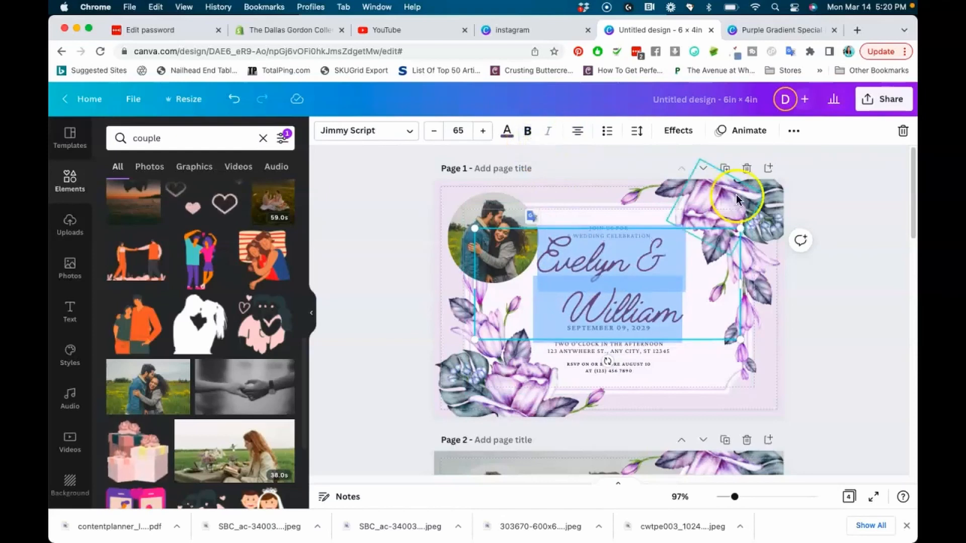
Step: Cycle the names' text alignment through its options back to centered and deselect the text
left_click(577, 133)
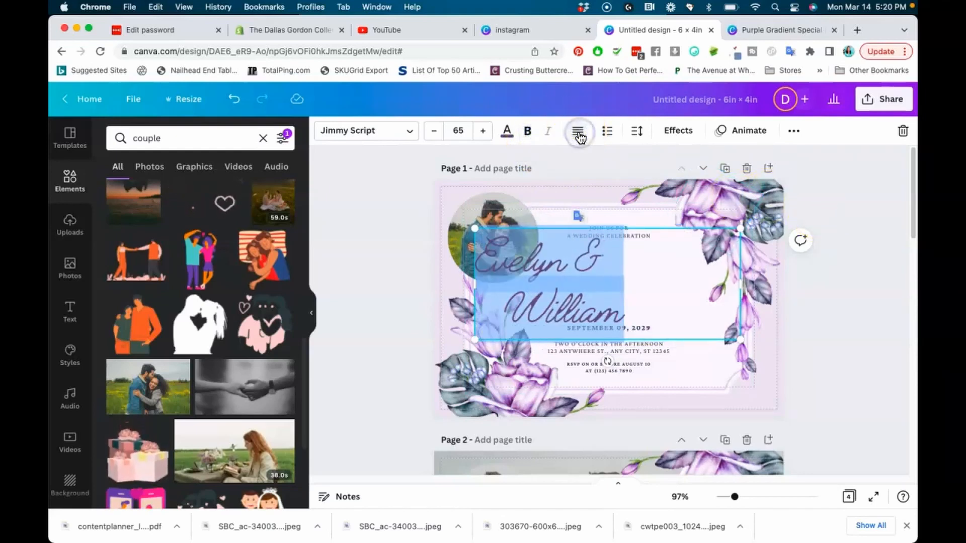
left_click(578, 134)
left_click(578, 133)
left_click(608, 132)
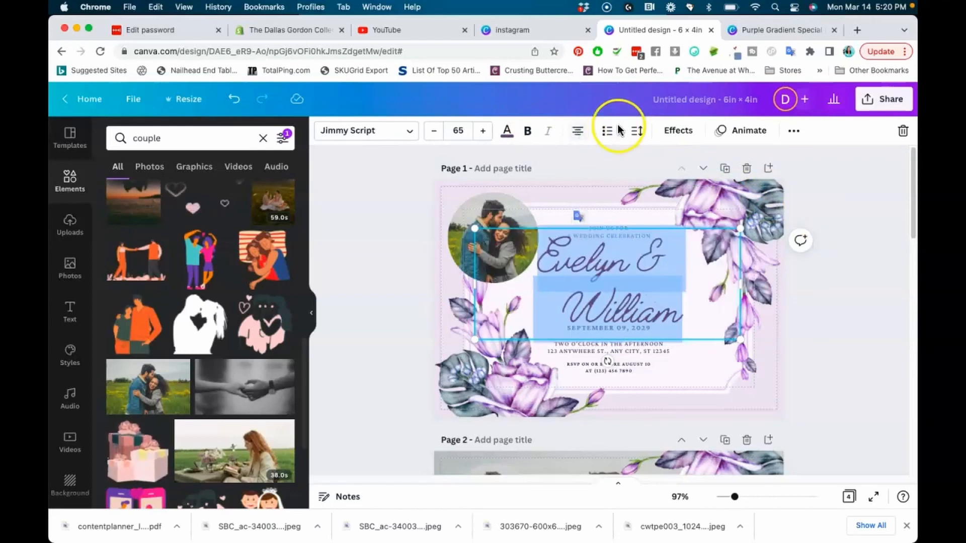
left_click(838, 192)
Step: Format the time and address text on page 1 as a bulleted list
left_click(571, 347)
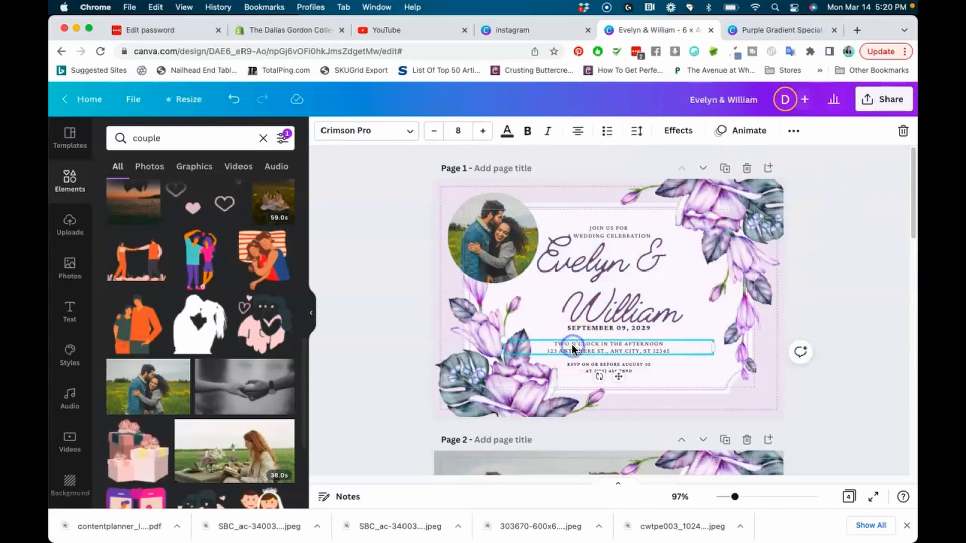
left_click(572, 347)
left_click(608, 136)
left_click_drag(507, 325, 510, 347)
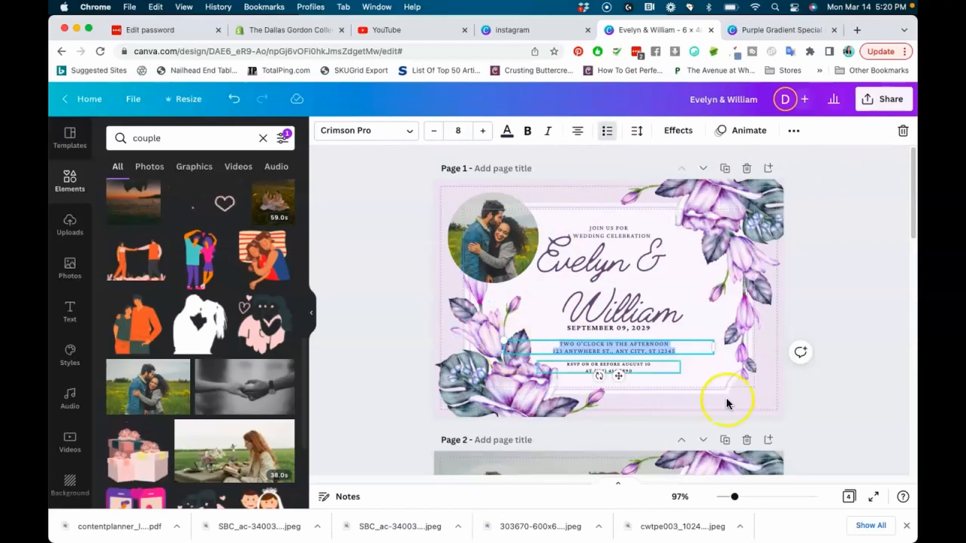
Step: Set the time and address text's letter spacing to 291 and line spacing to 2.2
mouse_move(735, 496)
left_mouse_down()
mouse_move(772, 496)
mouse_move(726, 496)
mouse_move(754, 496)
mouse_move(729, 496)
mouse_move(740, 497)
left_mouse_up()
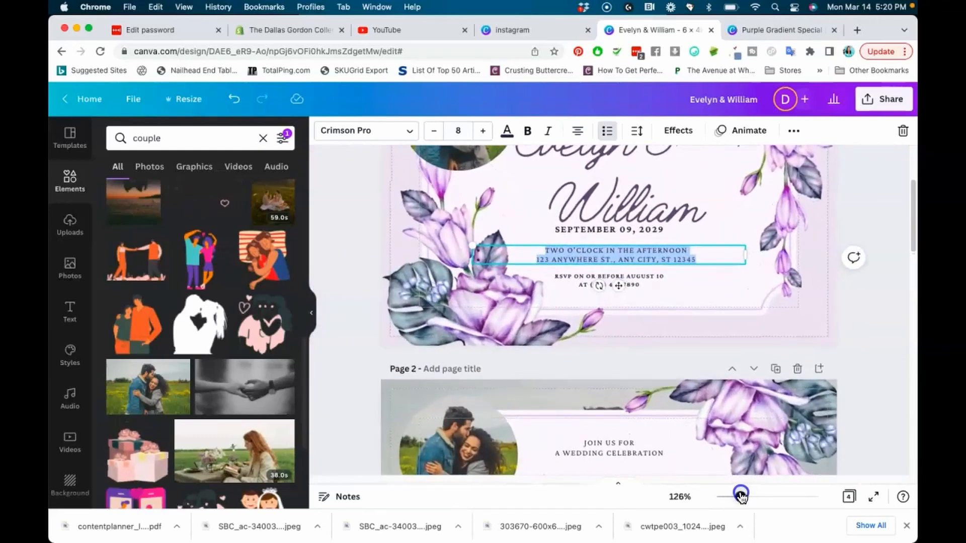
left_click(638, 132)
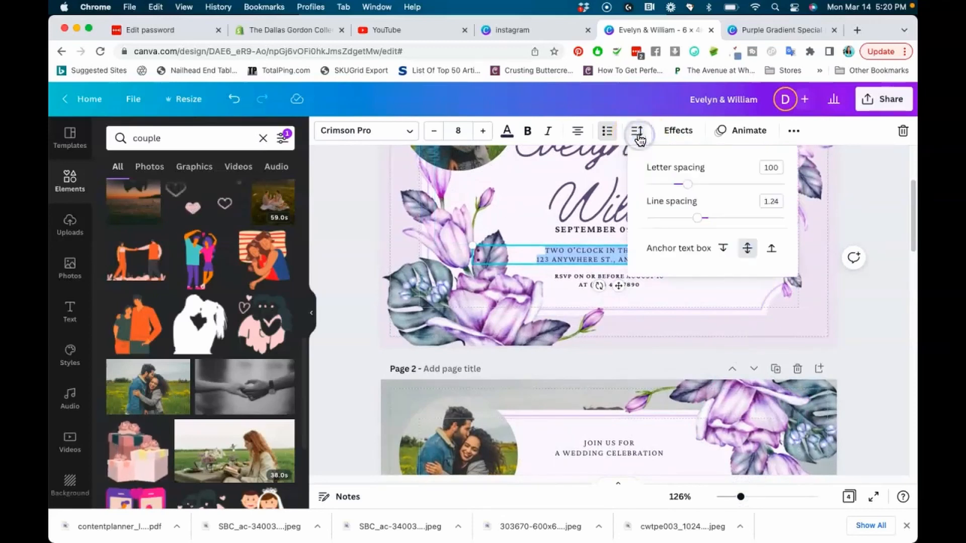
left_click_drag(688, 184, 715, 185)
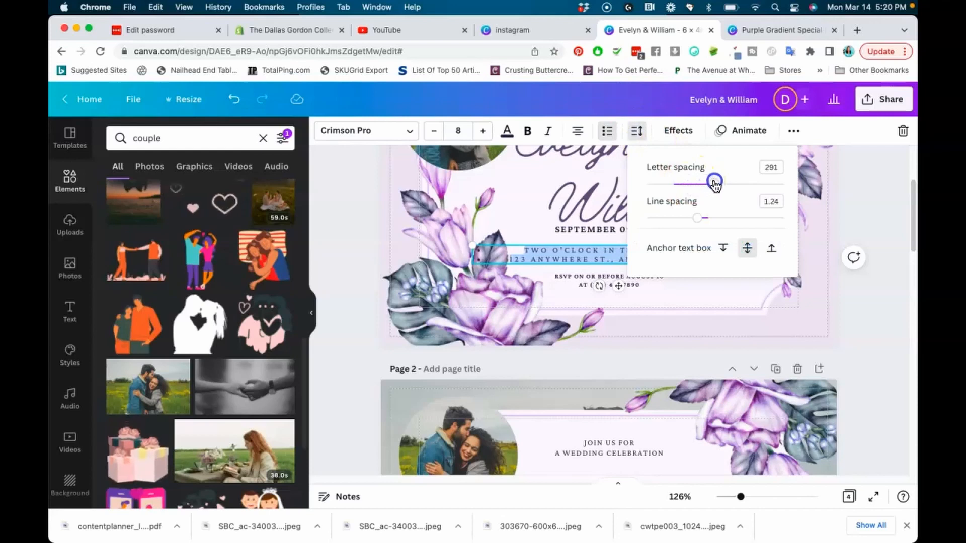
left_click_drag(697, 217, 761, 220)
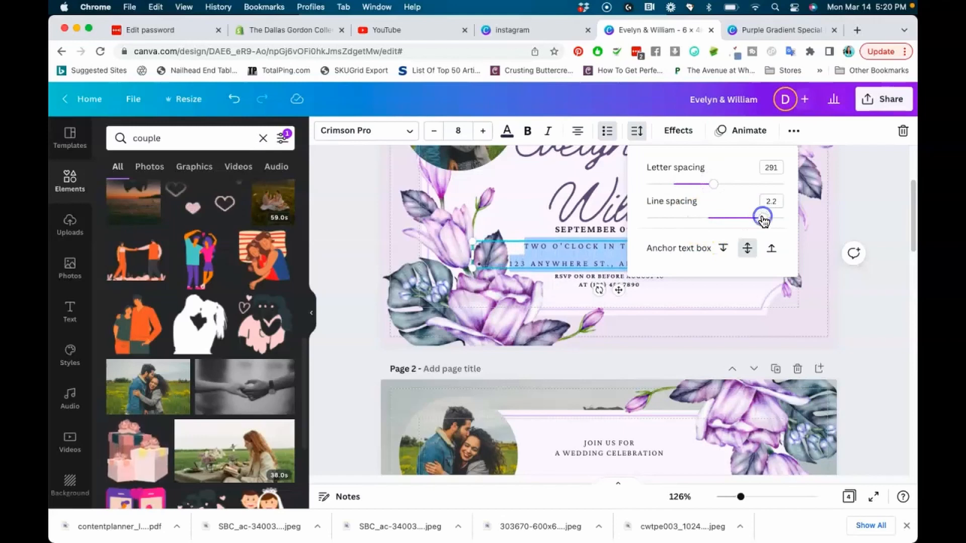
Step: Open the text effects and apply the Shadow style to the couple's names on page 1
left_click(680, 133)
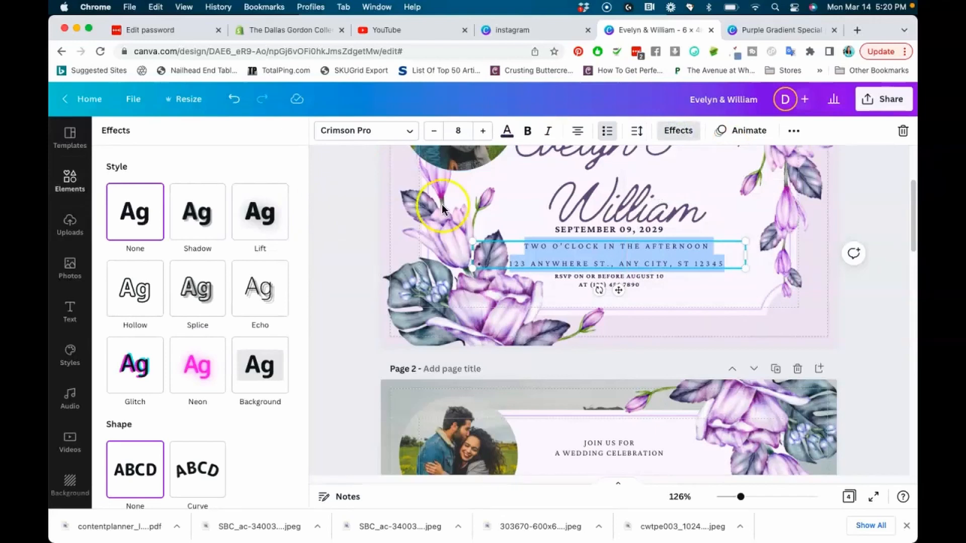
scroll(654, 232, "up", 3)
left_click(634, 241)
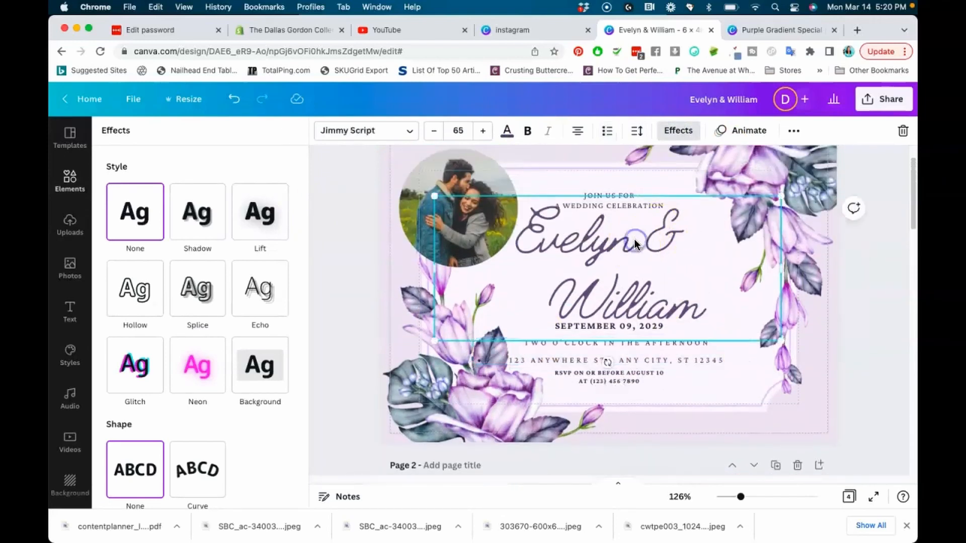
left_click(612, 242)
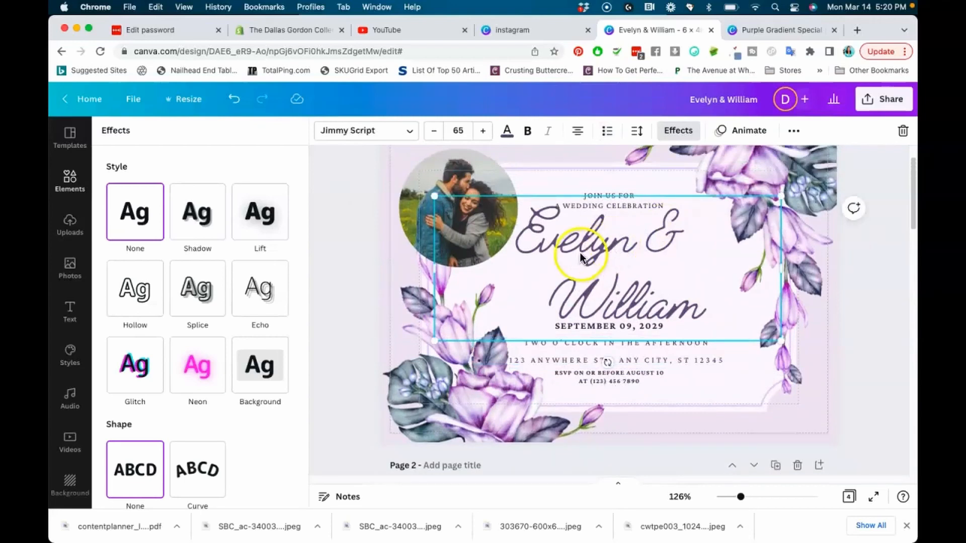
left_click(207, 228)
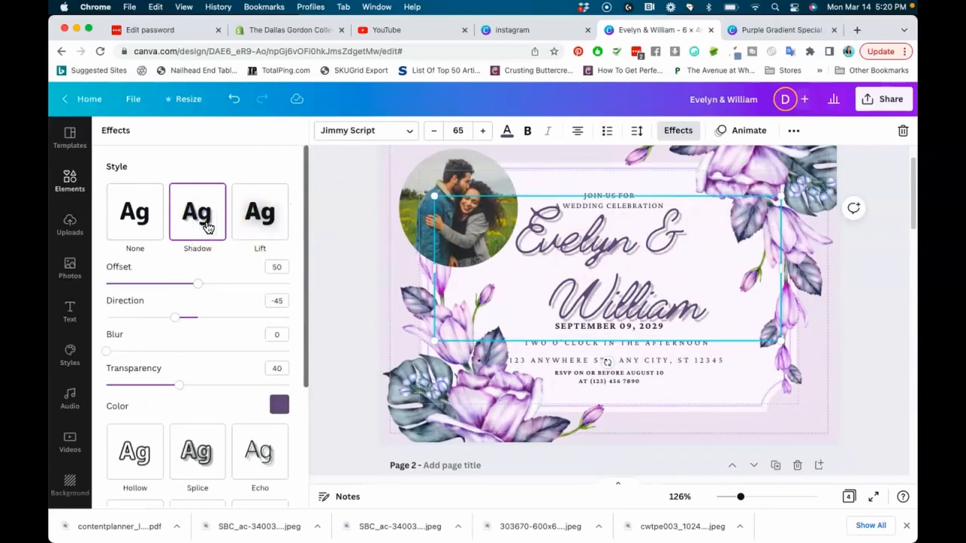
Step: Set the shadow's offset to 45, blur to 39 and transparency to 61, and try the DG Journal pink as its color before undoing it
left_click(189, 301)
mouse_move(199, 287)
left_mouse_down()
mouse_move(241, 285)
mouse_move(166, 289)
mouse_move(189, 292)
left_mouse_up()
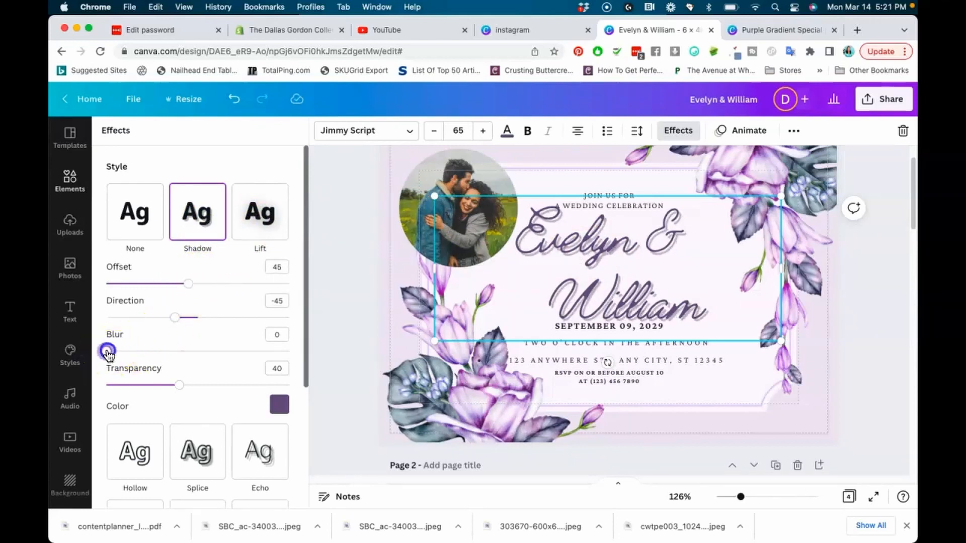
left_click_drag(106, 351, 177, 351)
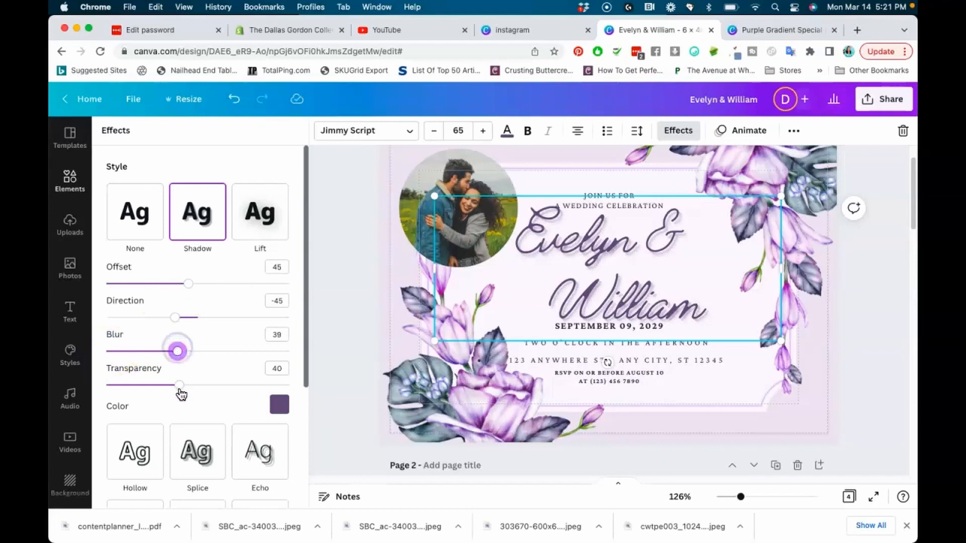
left_click_drag(180, 390, 217, 386)
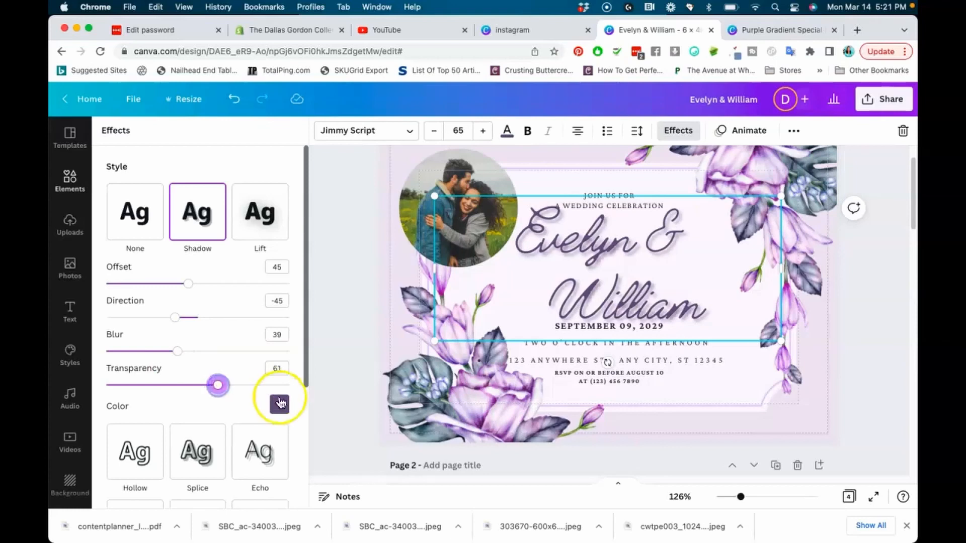
left_click(281, 402)
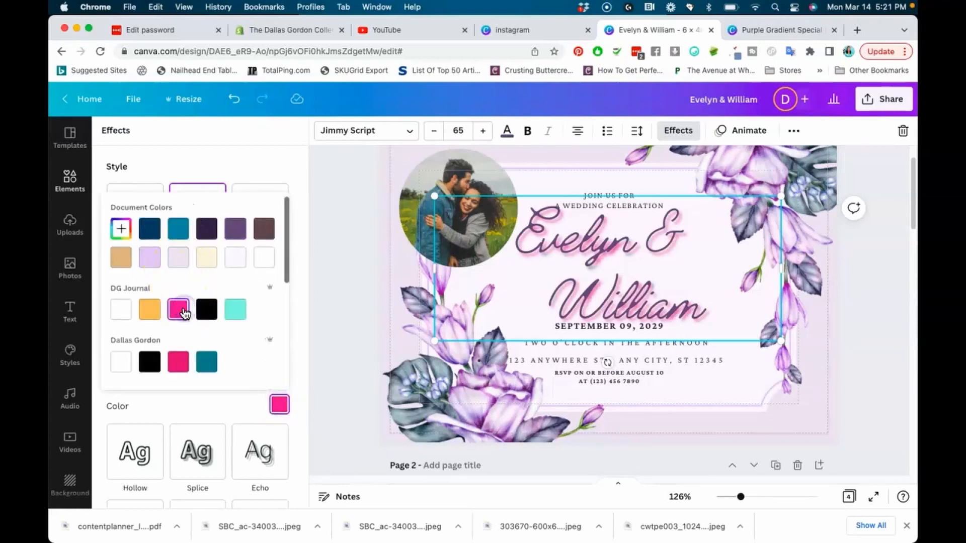
left_click(235, 103)
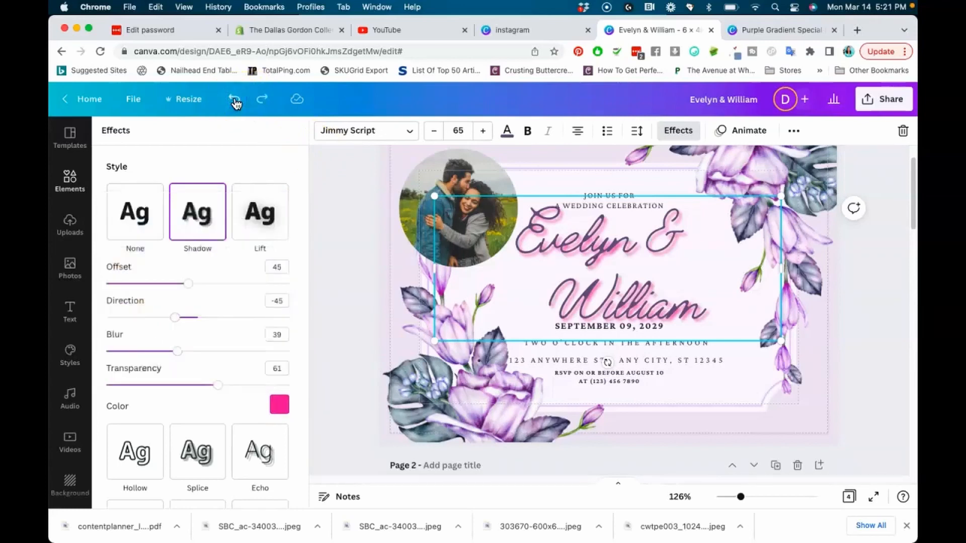
Step: Try the Splice, Echo and Hollow effects on the names and reset the effect style to None
scroll(224, 334, "down", 3)
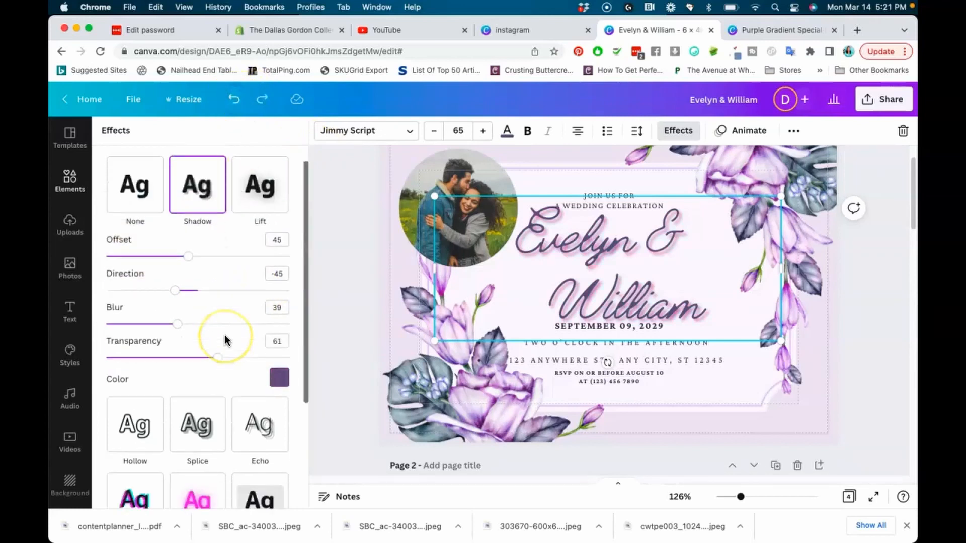
left_click(216, 337)
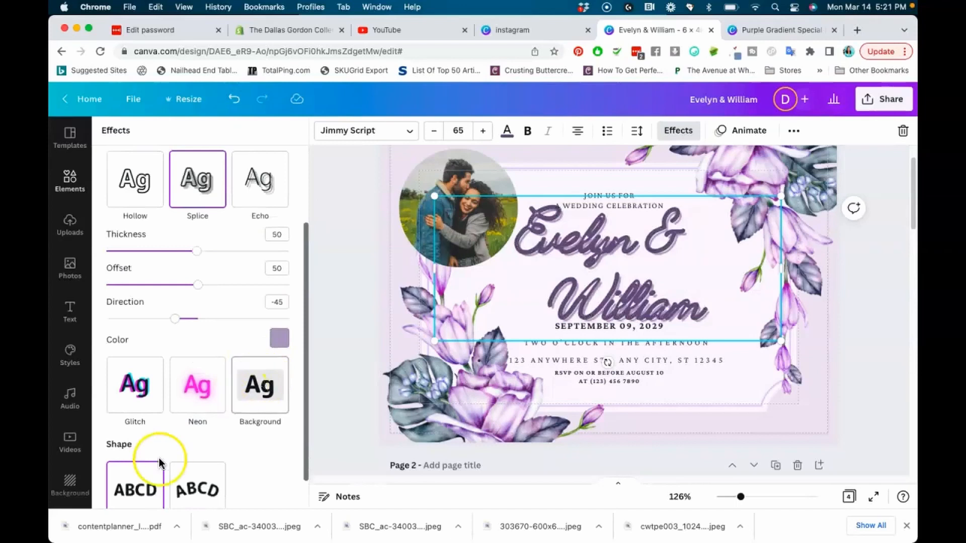
scroll(217, 322, "up", 3)
left_click(268, 297)
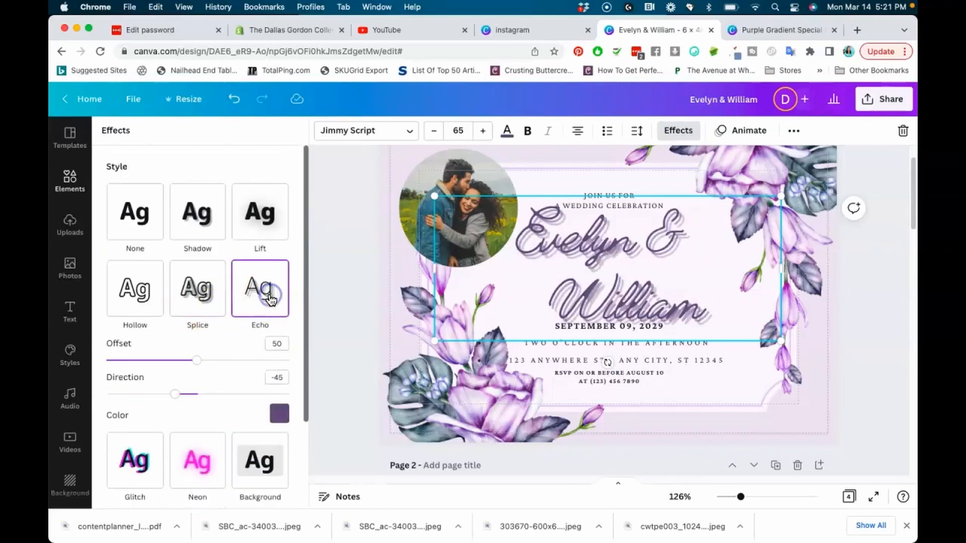
left_click(204, 289)
left_click(135, 288)
left_click(151, 222)
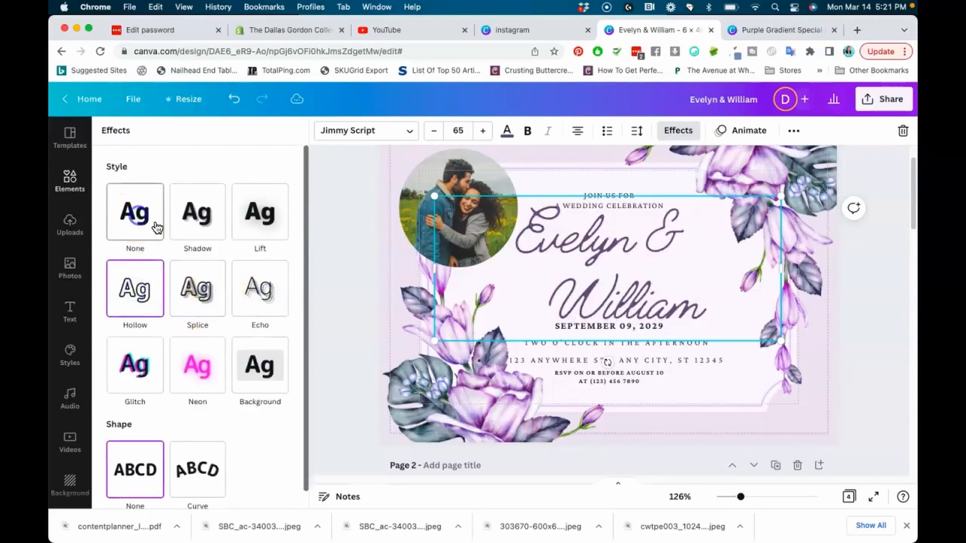
scroll(209, 321, "down", 1)
scroll(208, 321, "up", 1)
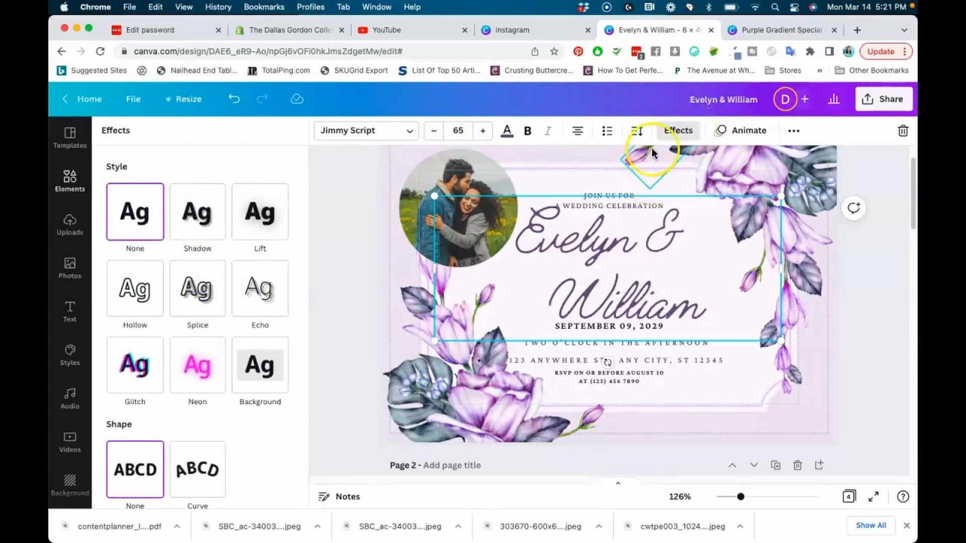
Step: Open the text animations for the names and preview Fade, Shift, Ascend and Typewriter
left_click(750, 131)
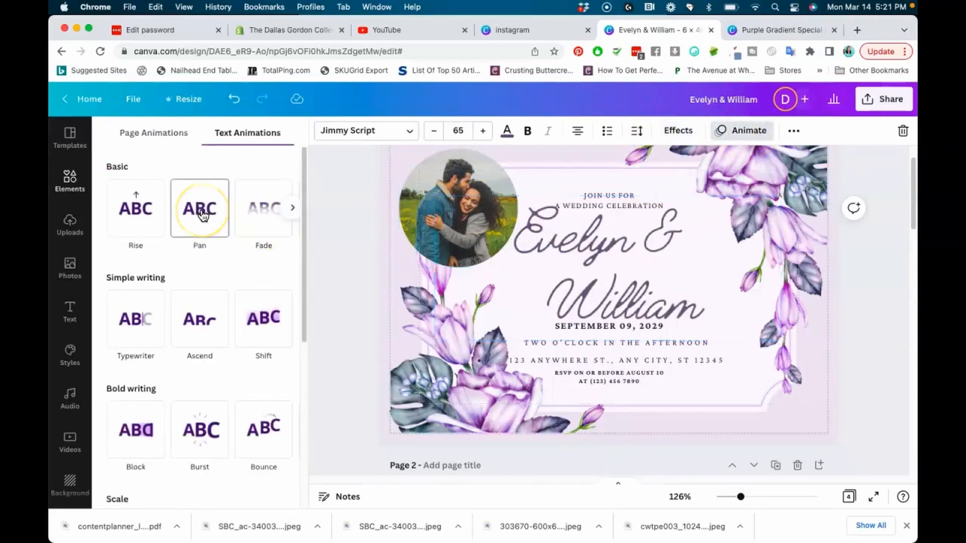
left_click(263, 216)
left_click(257, 331)
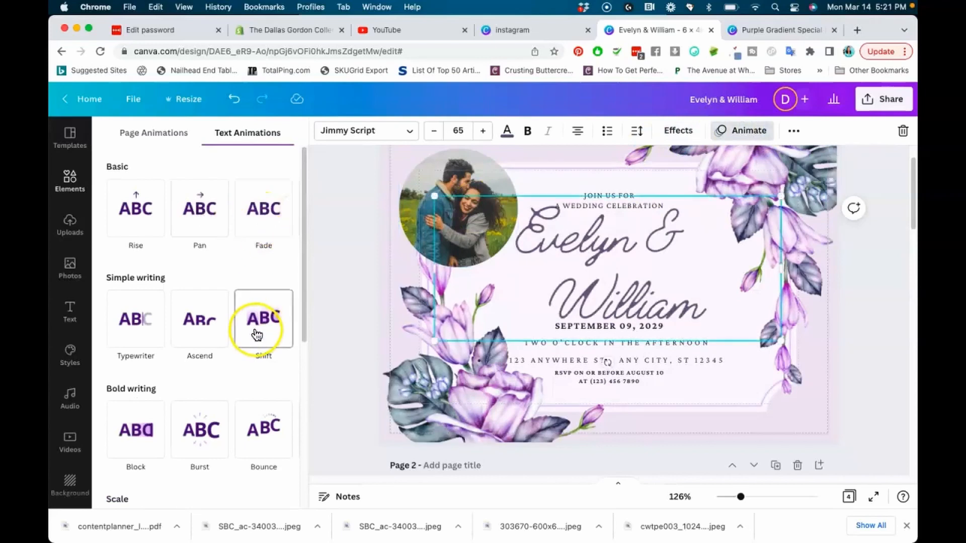
left_click(189, 331)
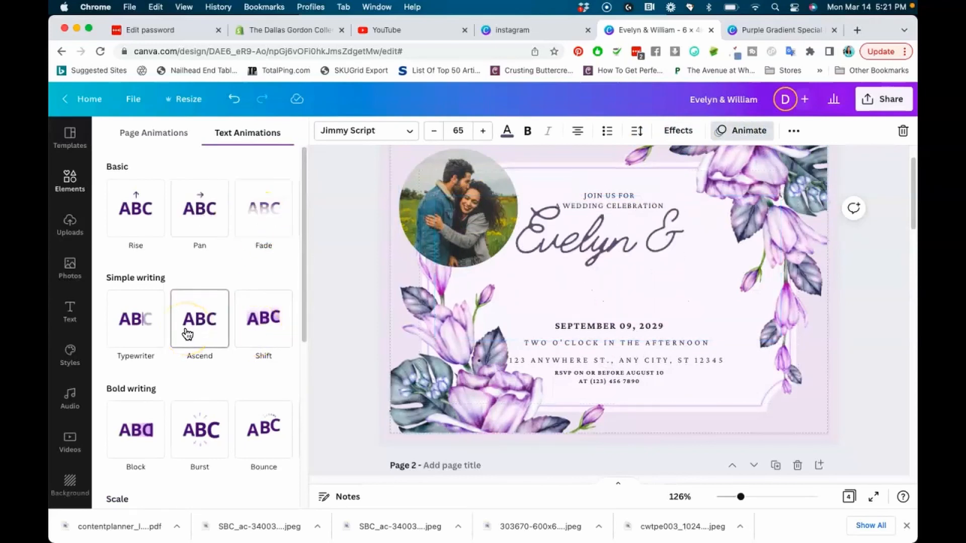
left_click(156, 328)
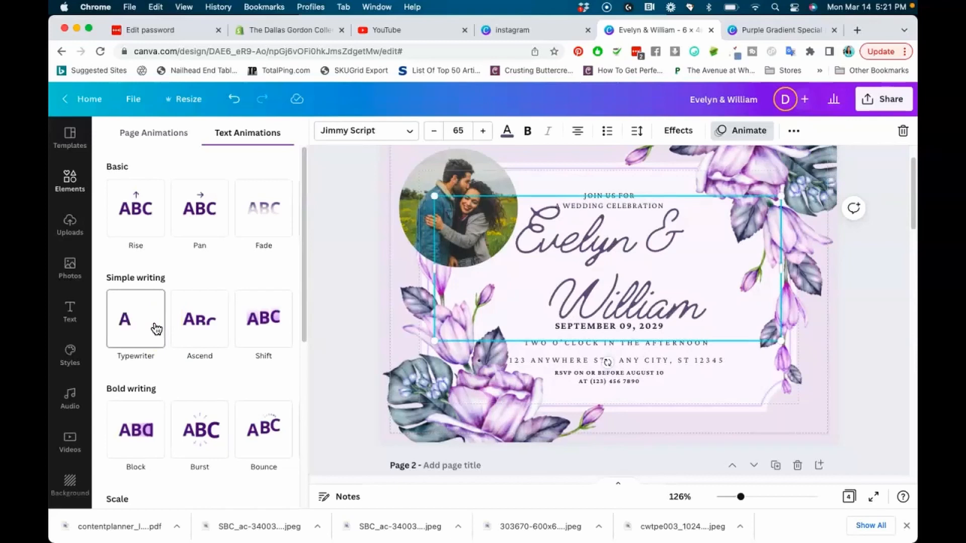
Step: Show the additional text formatting options and apply the Shift animation to the couple's names
left_click(794, 132)
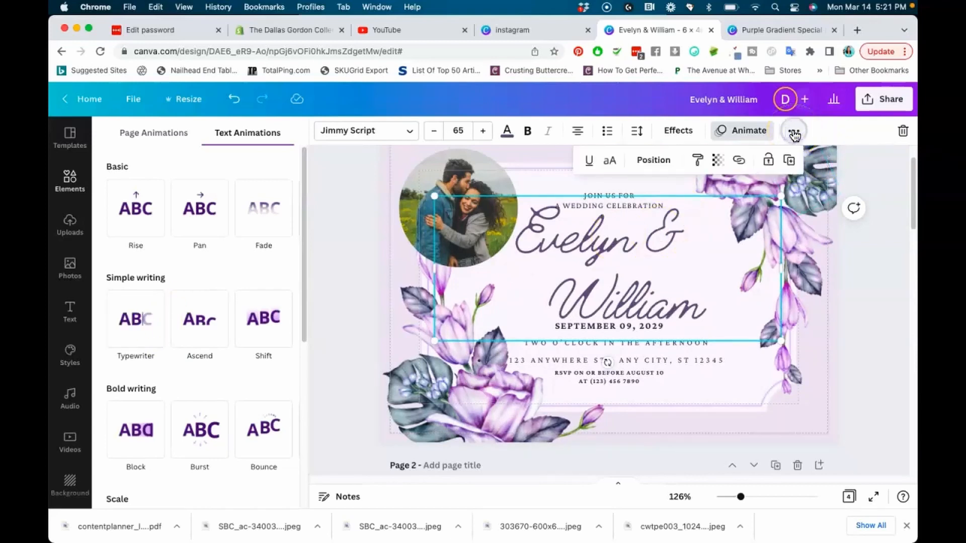
left_click(262, 316)
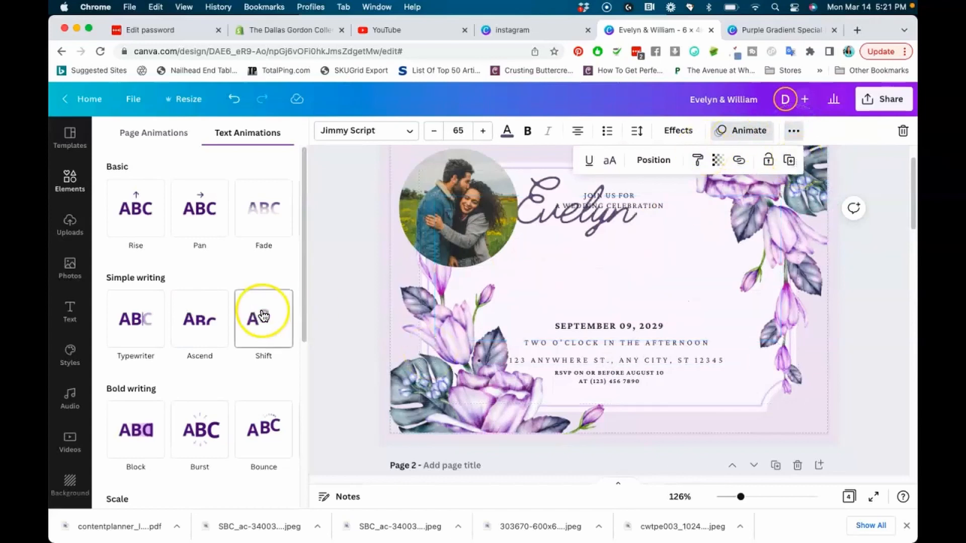
scroll(259, 314, "down", 5)
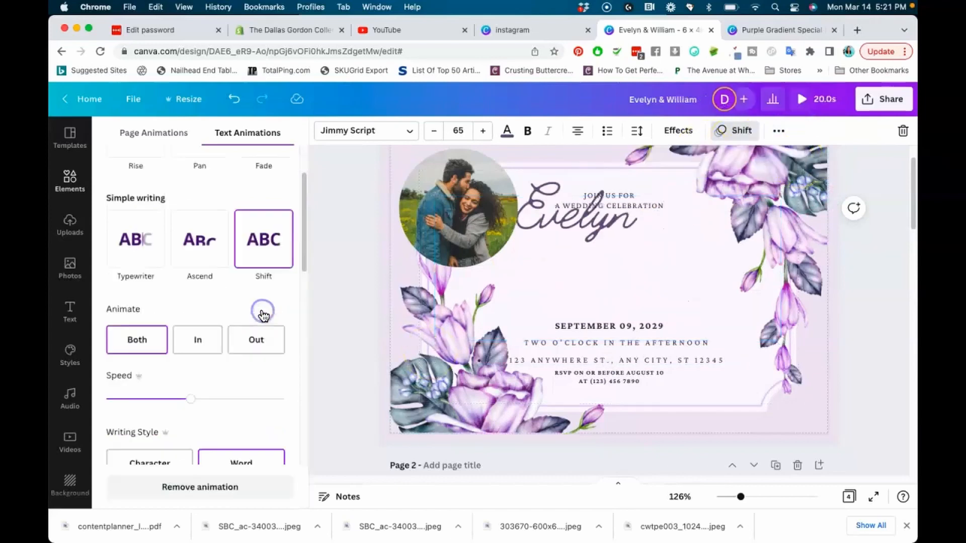
Step: Show the additional text formatting options, then open the share options and the design's download settings before returning to the page
left_click(776, 132)
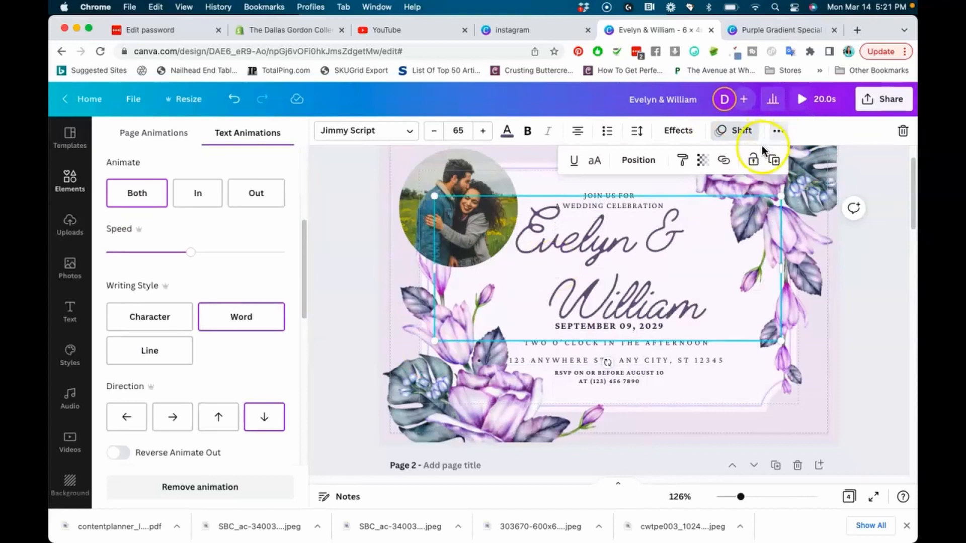
left_click(880, 100)
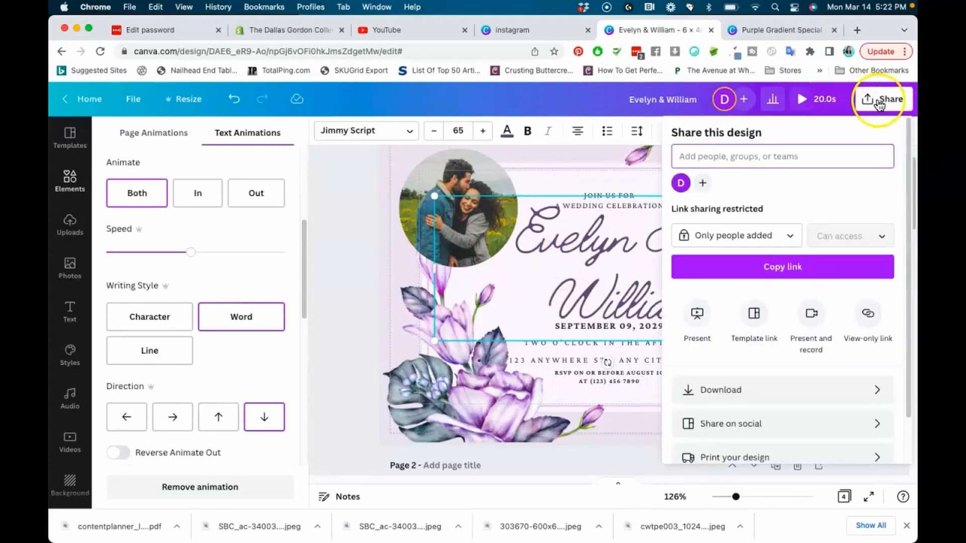
left_click(724, 389)
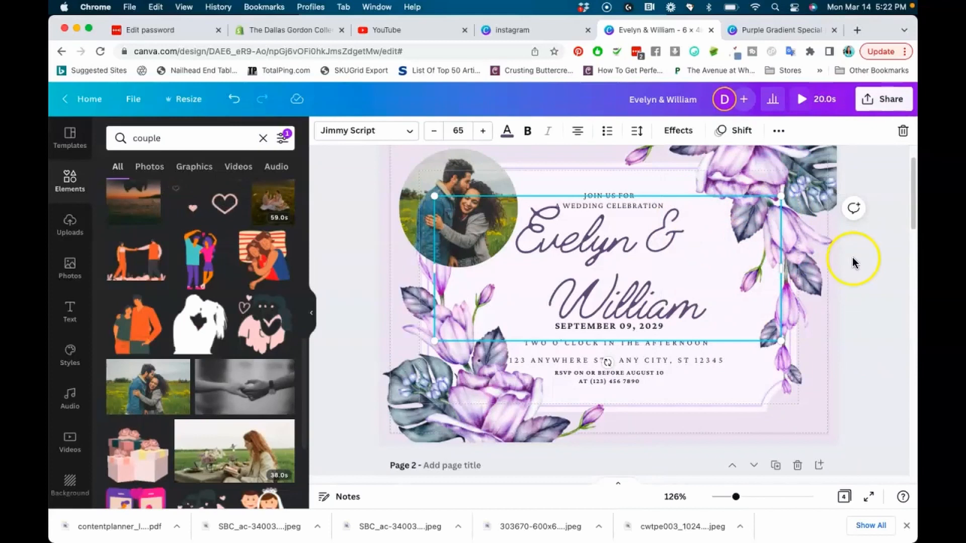
left_click(851, 258)
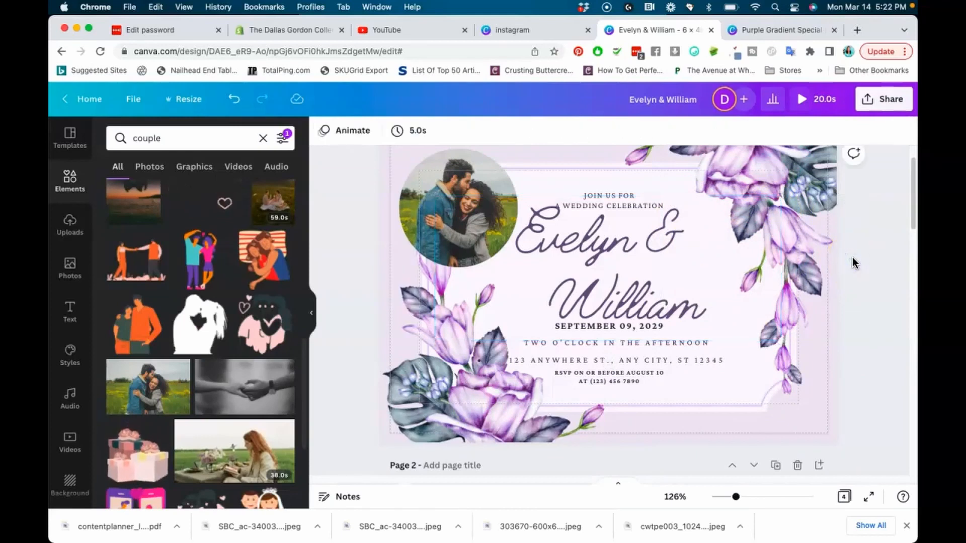
Step: Look through the design's pages, show them all in grid view and add a blank page after page 2
scroll(852, 257, "up", 1)
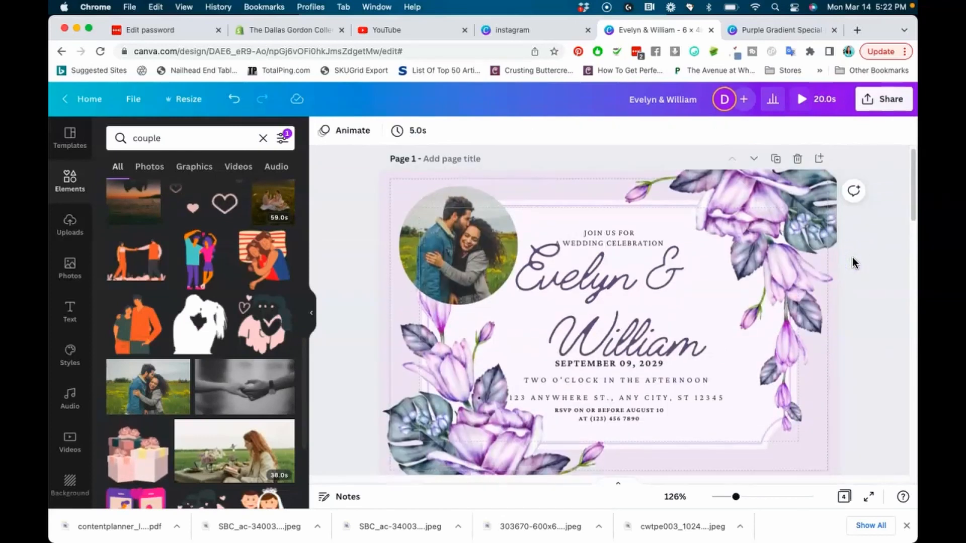
scroll(852, 257, "down", 3)
scroll(852, 257, "down", 10)
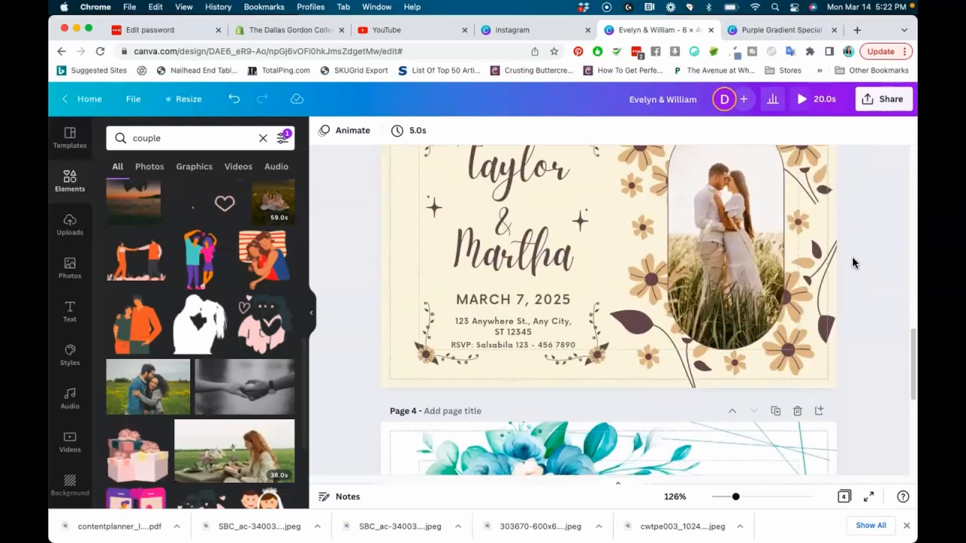
scroll(851, 258, "up", 12)
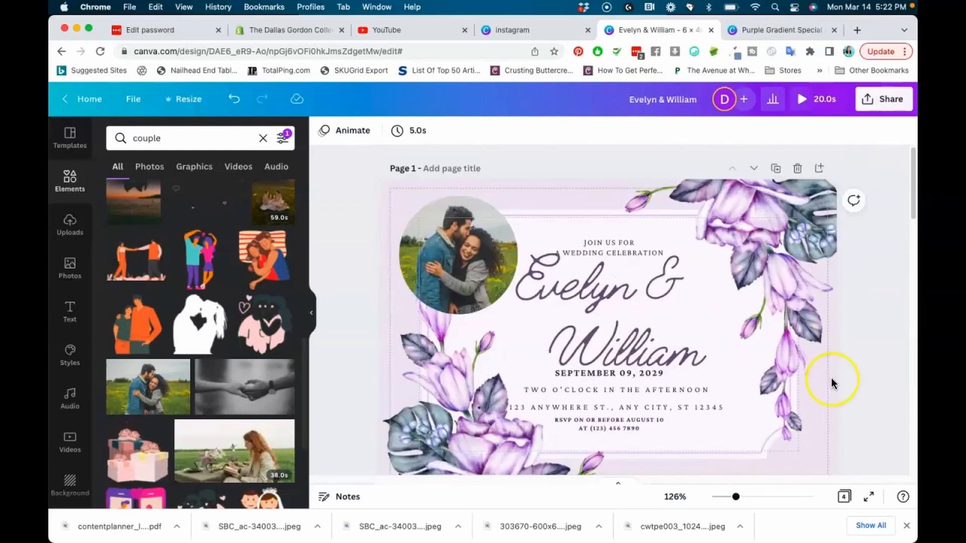
left_click(844, 498)
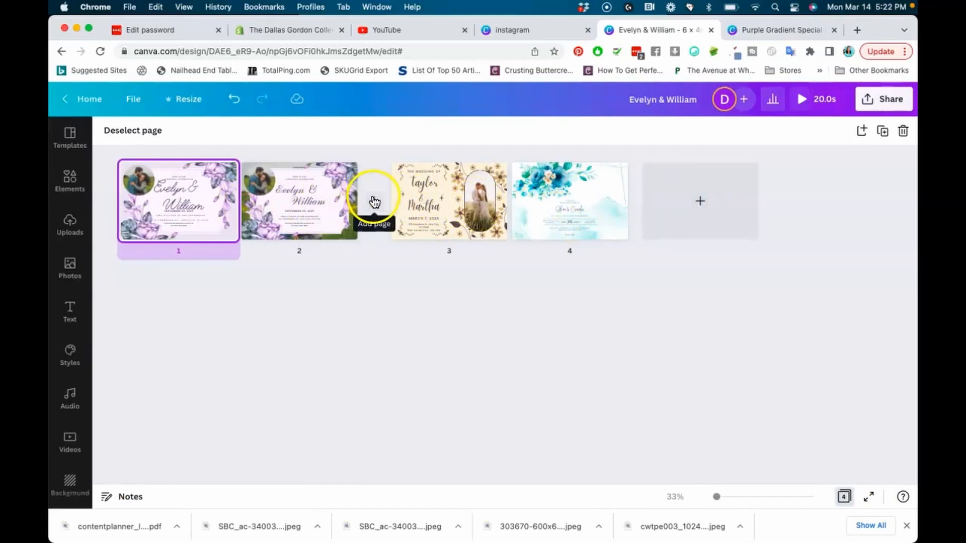
left_click(374, 201)
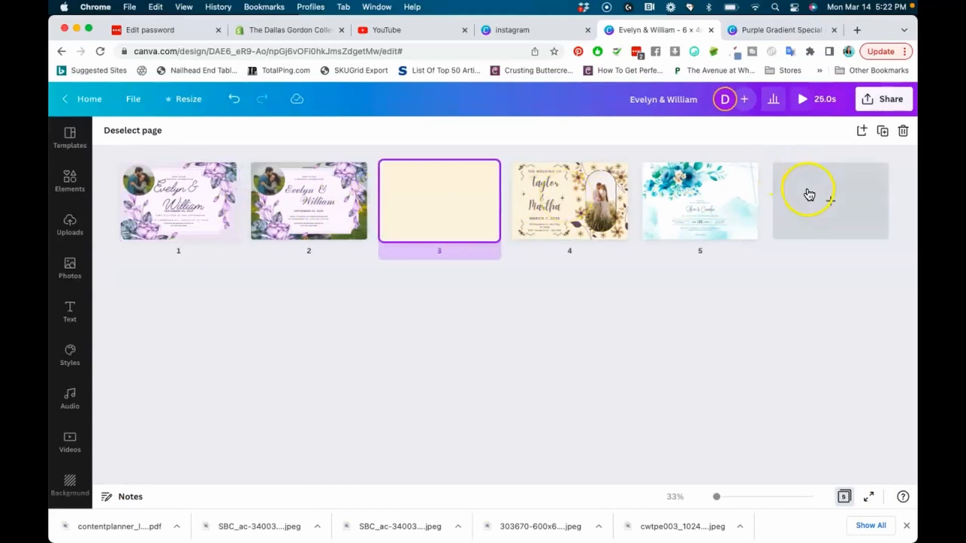
Step: Try the blank page at different positions in the page order, including second place, and delete it
left_click_drag(437, 214, 221, 207)
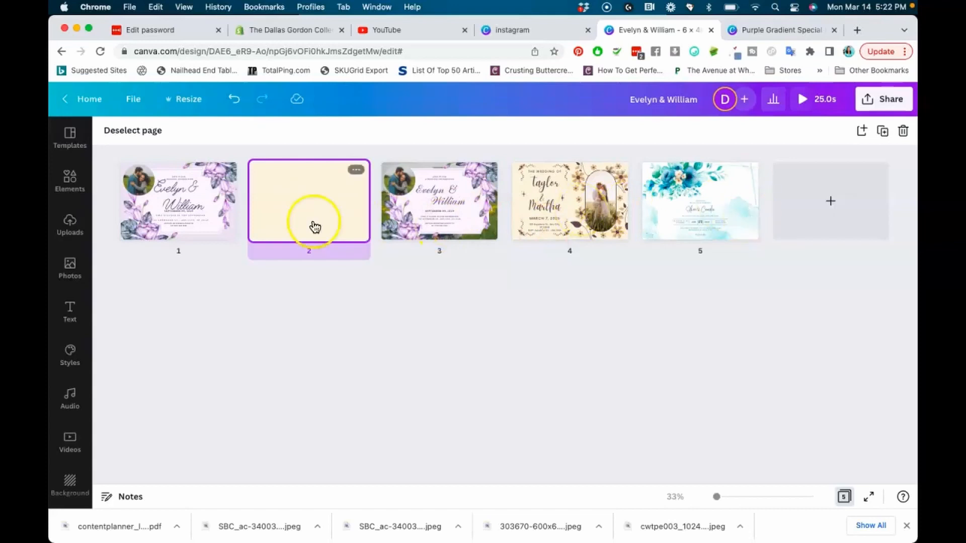
left_click_drag(397, 223, 614, 226)
left_click(900, 131)
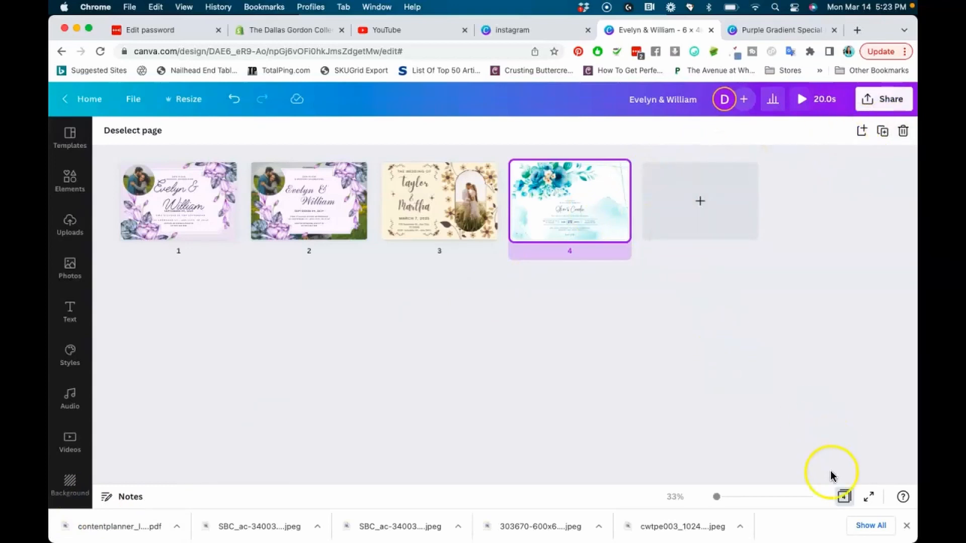
Step: Return from the grid view to the page editor and preview page 4 in full screen
left_click(843, 497)
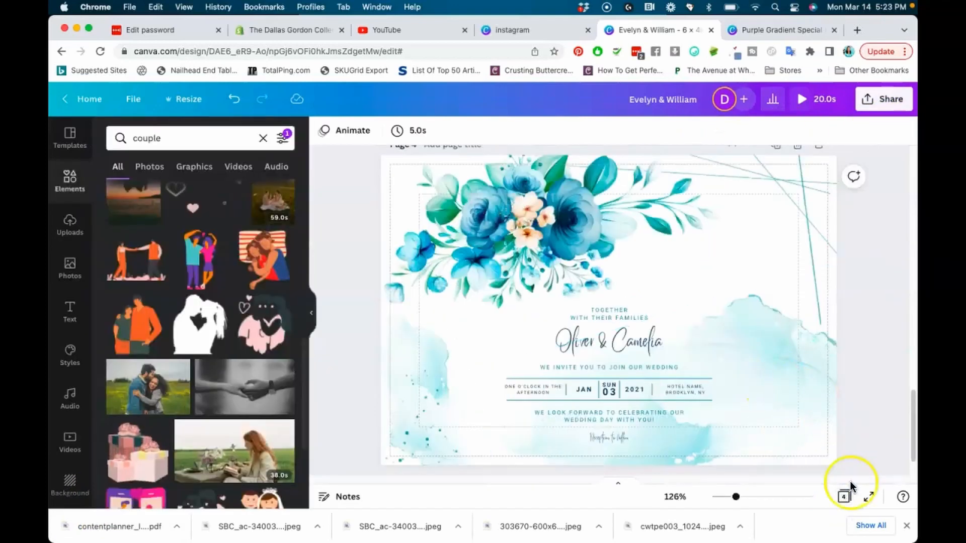
left_click(870, 499)
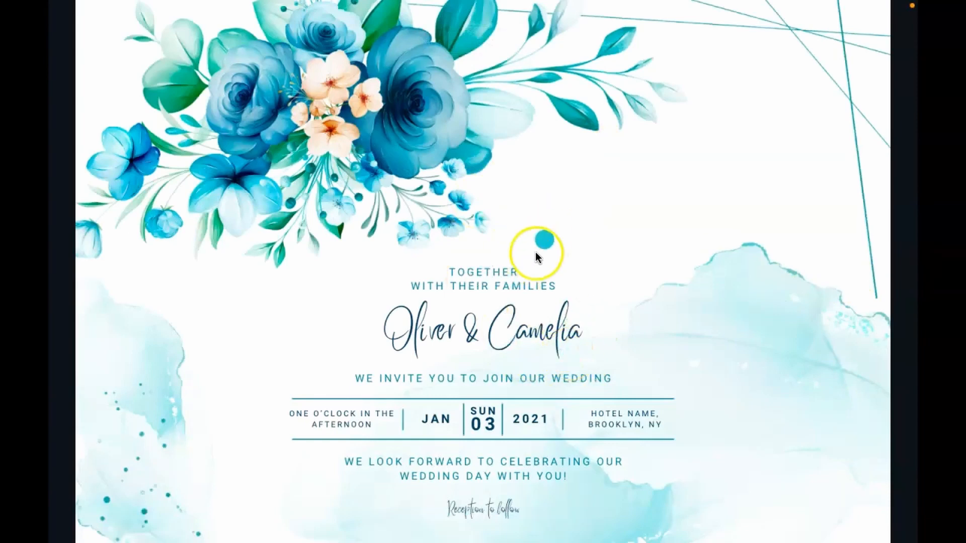
key("Escape")
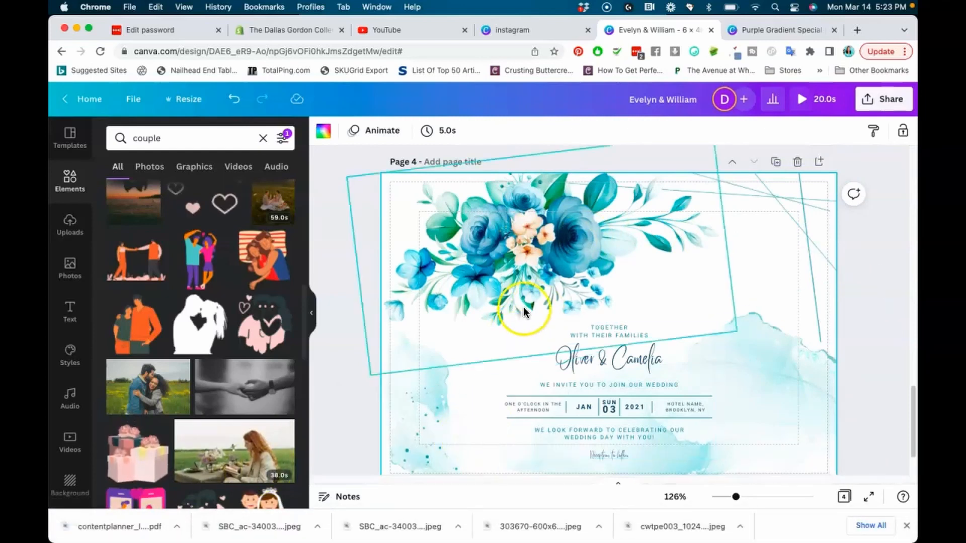
Step: Scale down the blue flower bouquet on page 4
left_click(529, 281)
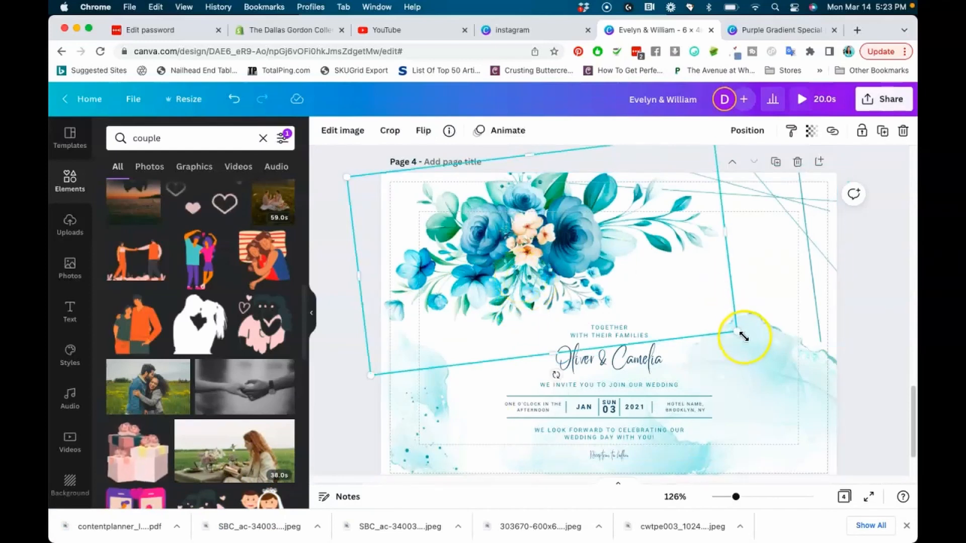
left_click_drag(741, 332, 685, 300)
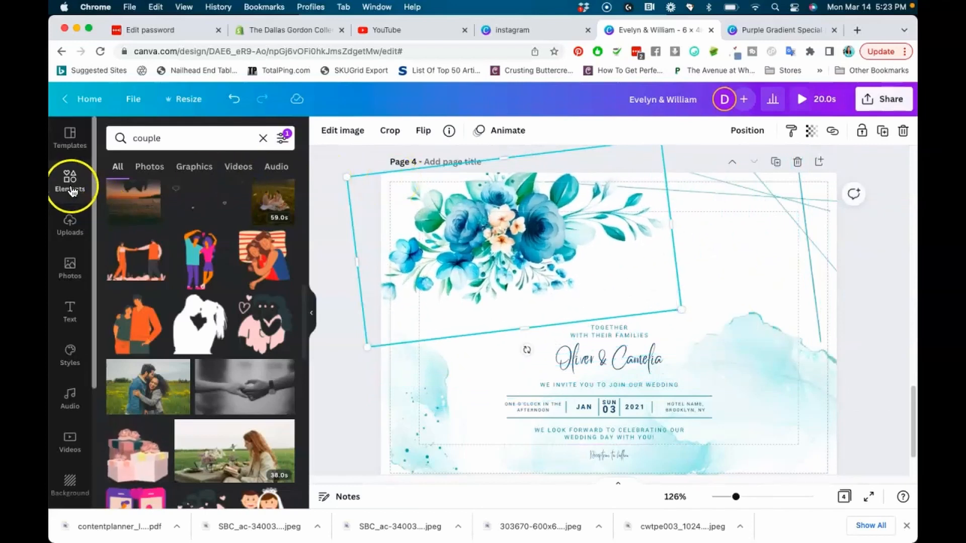
Step: Search the elements for "flowers" and add the curved branch of red flowers to page 4
double_click(164, 138)
type("fl")
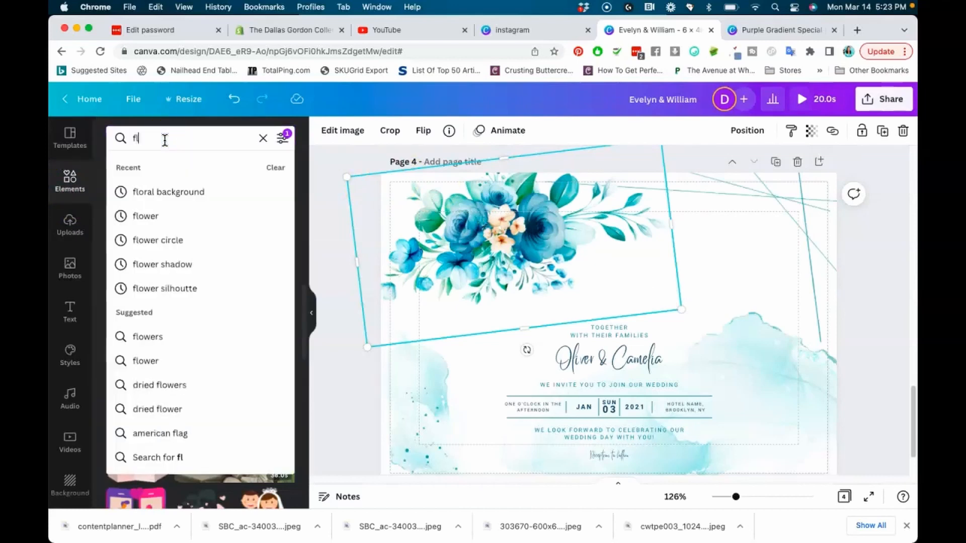
type("owers")
key("Return")
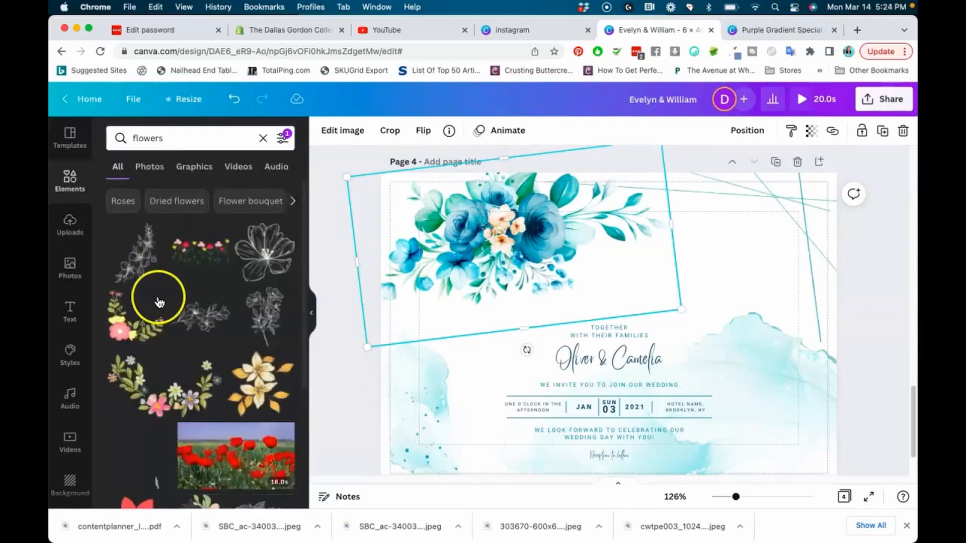
scroll(158, 324, "down", 2)
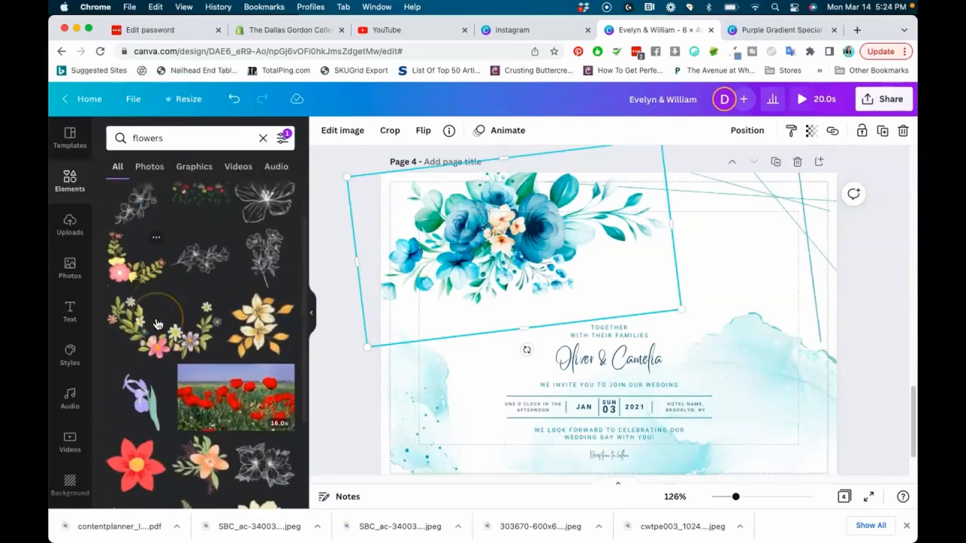
scroll(158, 324, "down", 2)
scroll(146, 268, "up", 2)
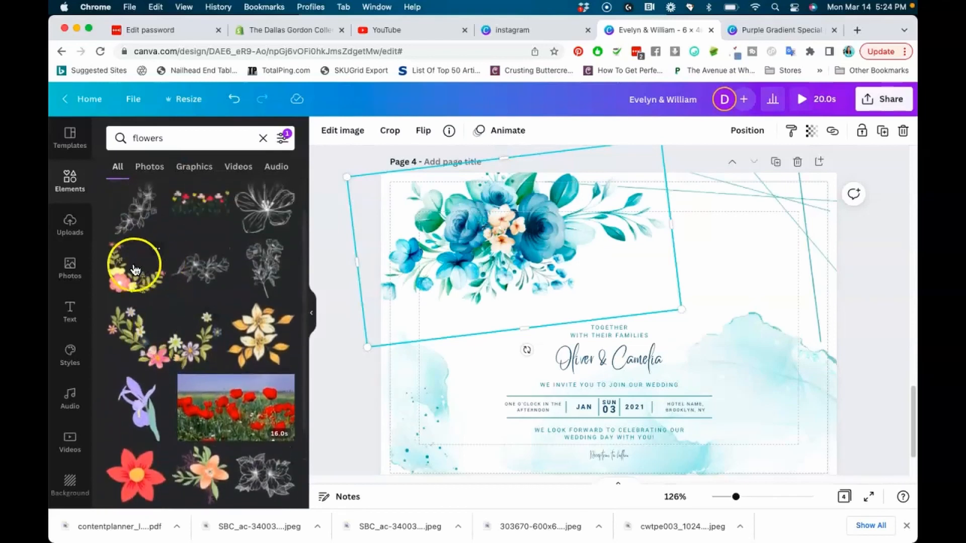
scroll(166, 302, "down", 5)
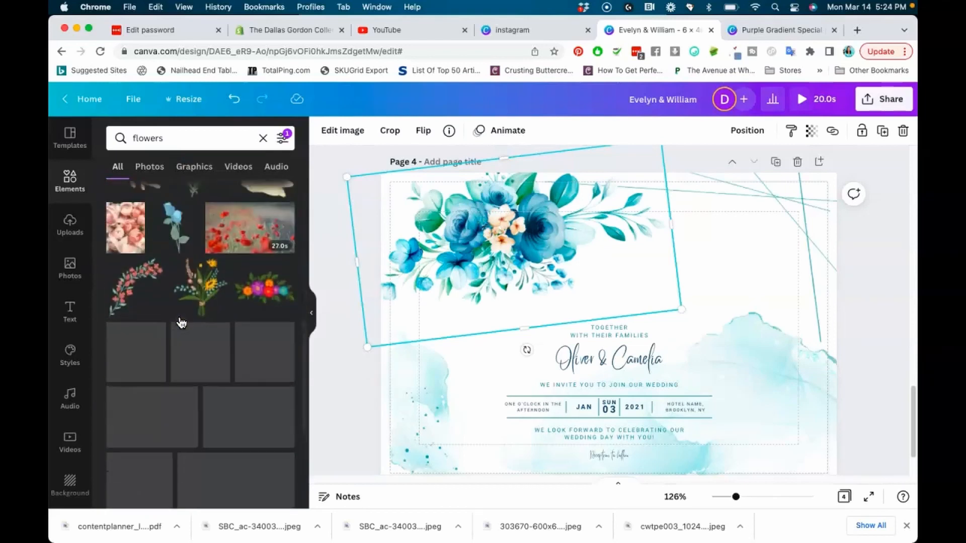
scroll(181, 323, "up", 4)
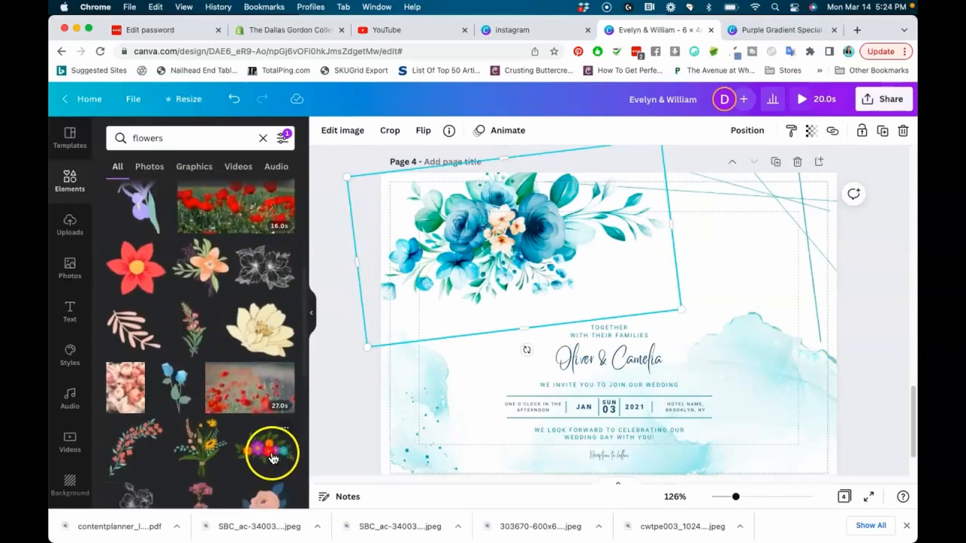
left_click(141, 433)
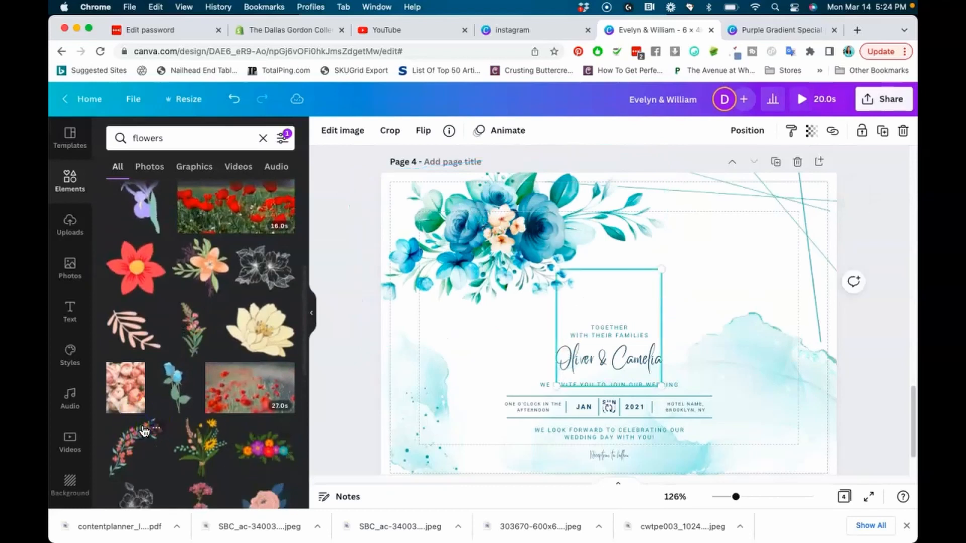
Step: Show all Magic Recommendations that match the added flower branch and look through them
scroll(280, 372, "down", 2)
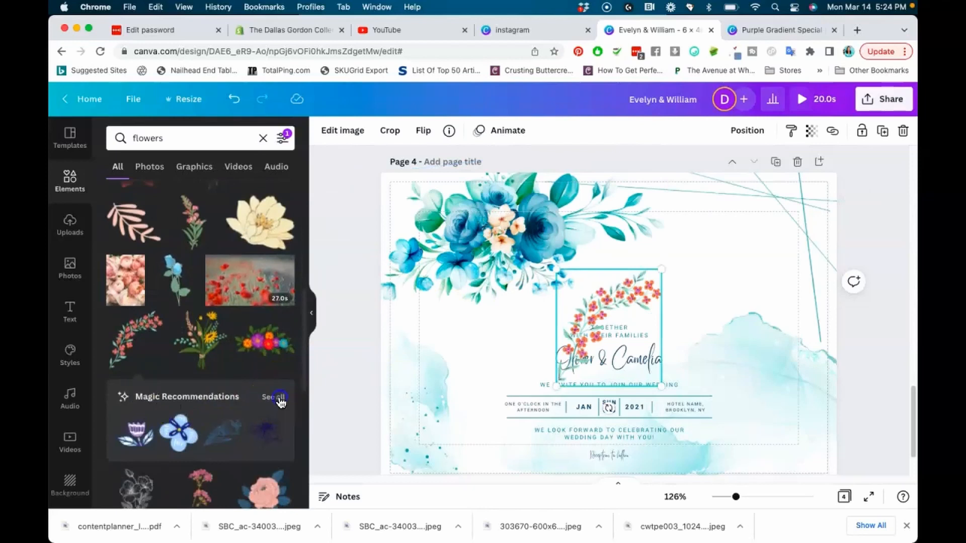
left_click(274, 397)
scroll(230, 328, "down", 3)
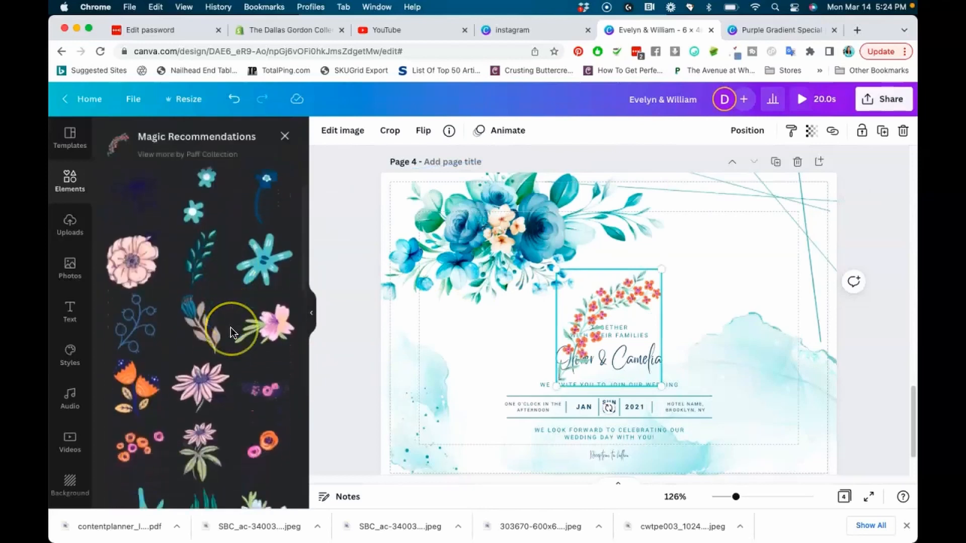
Step: Delete the blue flower bouquet from page 4
left_click(528, 245)
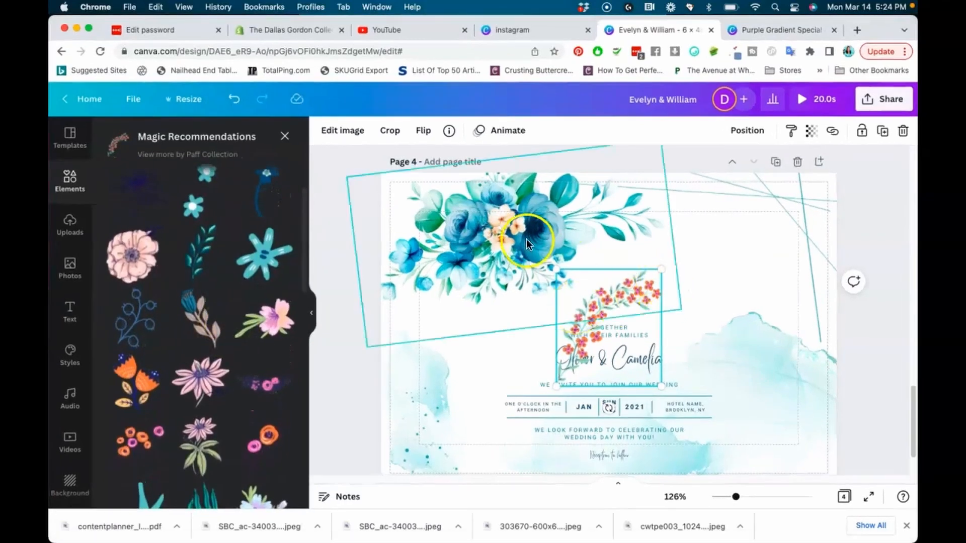
left_click(526, 244)
key("Delete")
Step: Enlarge the red flower branch and position it in the upper-left corner of page 4
left_click(604, 312)
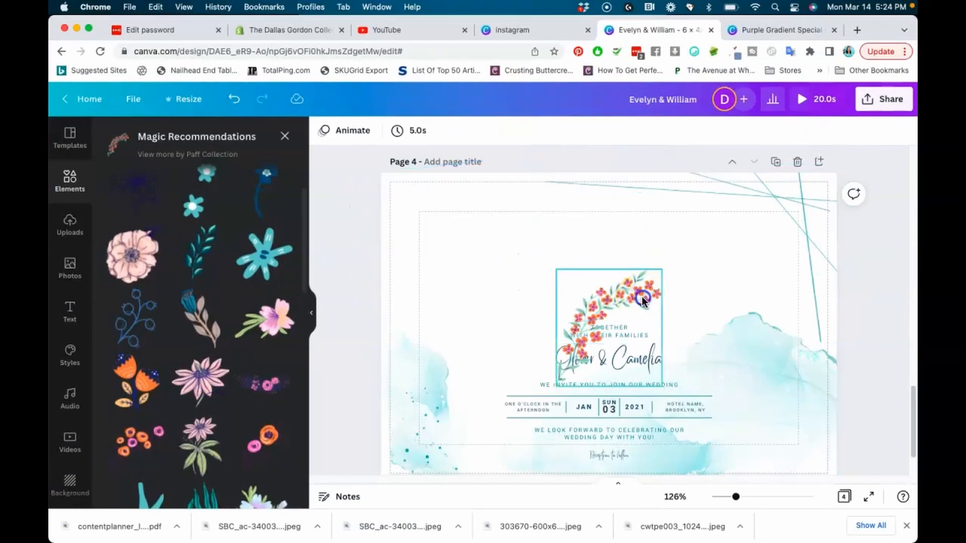
left_click_drag(657, 267, 783, 179)
left_click_drag(549, 367, 545, 254)
Step: Delete the teal watercolor splash at the lower-right of page 4
left_click(790, 413)
key("Delete")
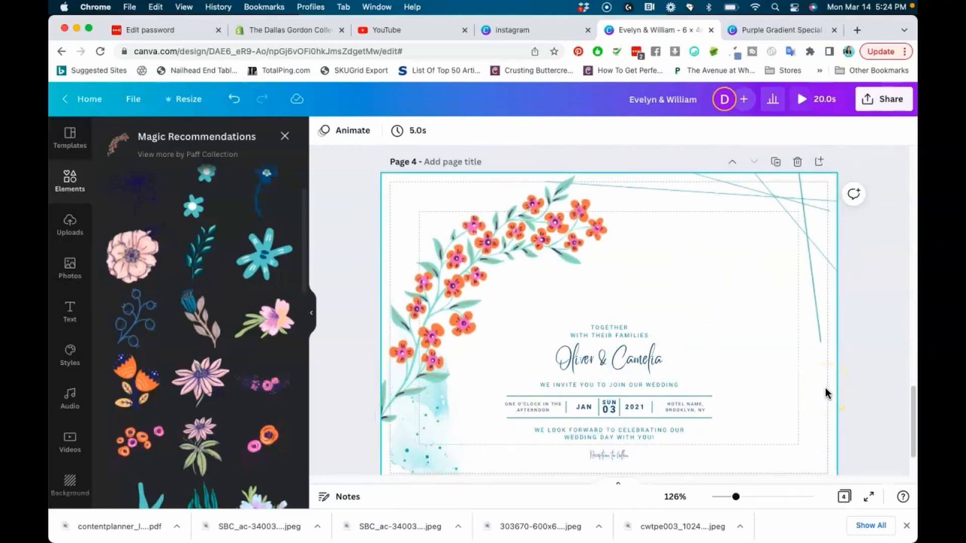
left_click(367, 287)
Step: Add the dark green leaf branch from the Magic Recommendations and place it in the upper-right area of page 4
scroll(248, 377, "down", 5)
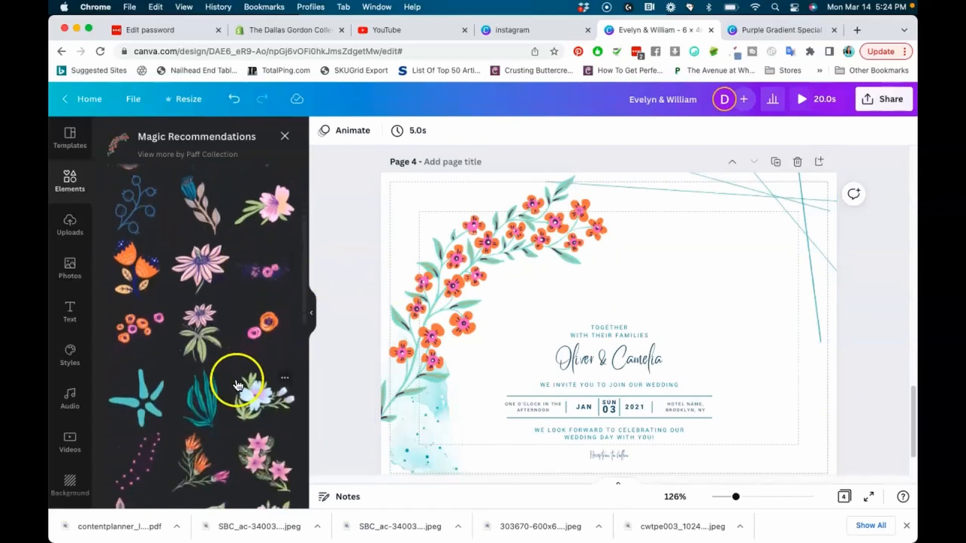
scroll(237, 385, "down", 3)
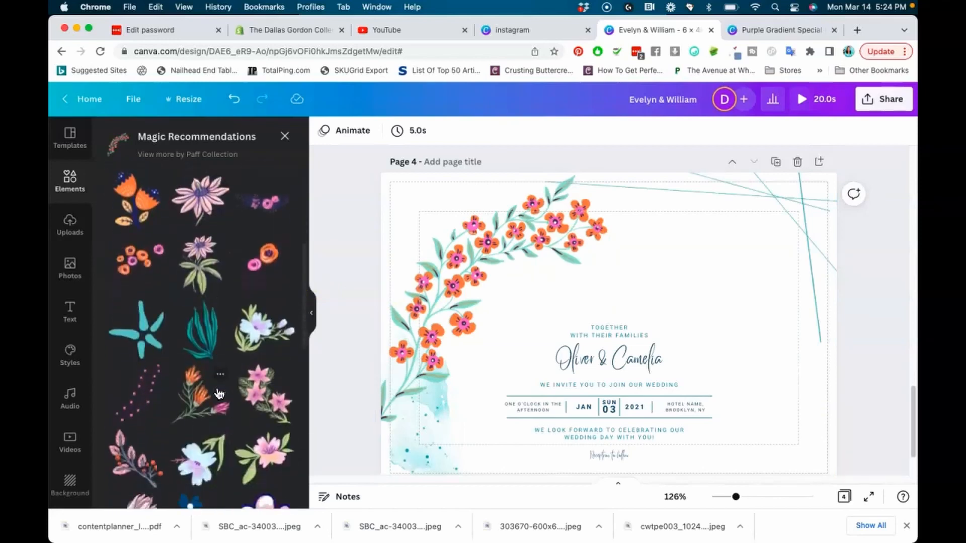
scroll(219, 393, "down", 10)
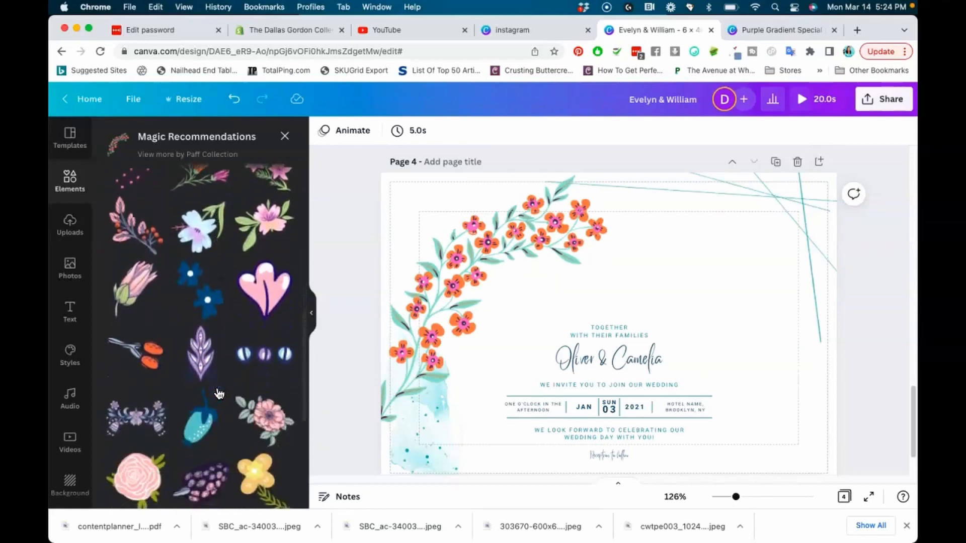
scroll(219, 394, "down", 6)
left_click(201, 289)
left_click_drag(620, 319, 732, 241)
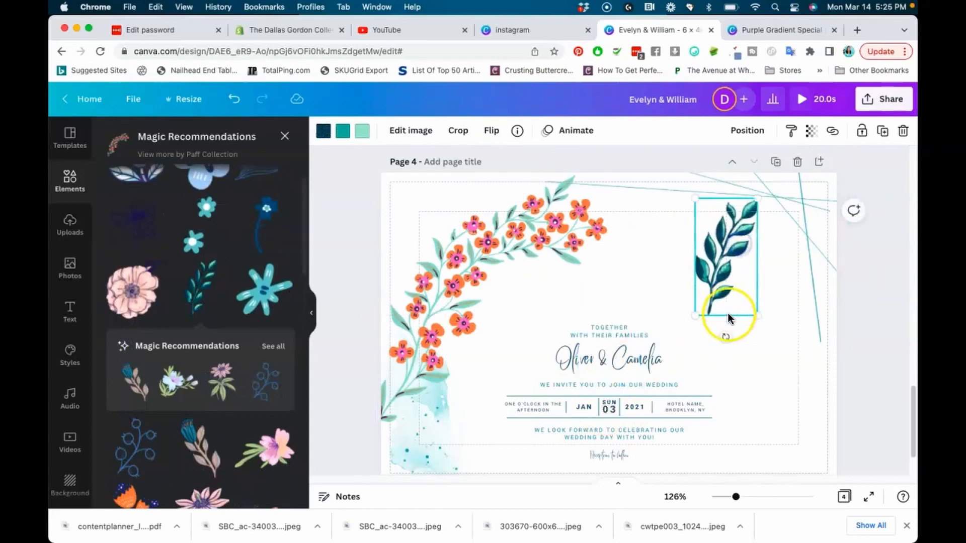
Step: Rotate and enlarge the leaf branch, then move it into the lower-right corner of page 4, partly beyond the page edge
left_click_drag(729, 337, 754, 190)
left_click_drag(772, 213, 823, 204)
left_click_drag(782, 291, 830, 382)
left_click(871, 228)
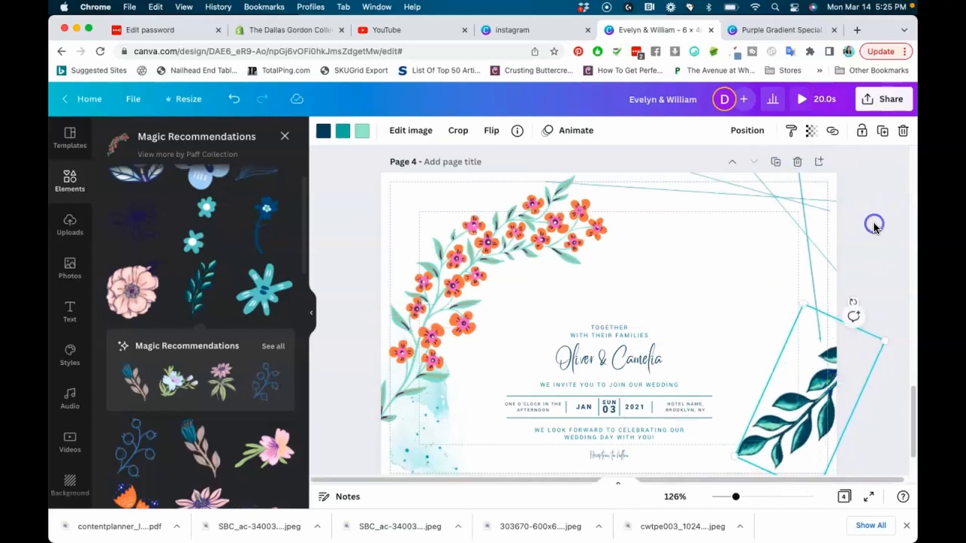
left_click(758, 177)
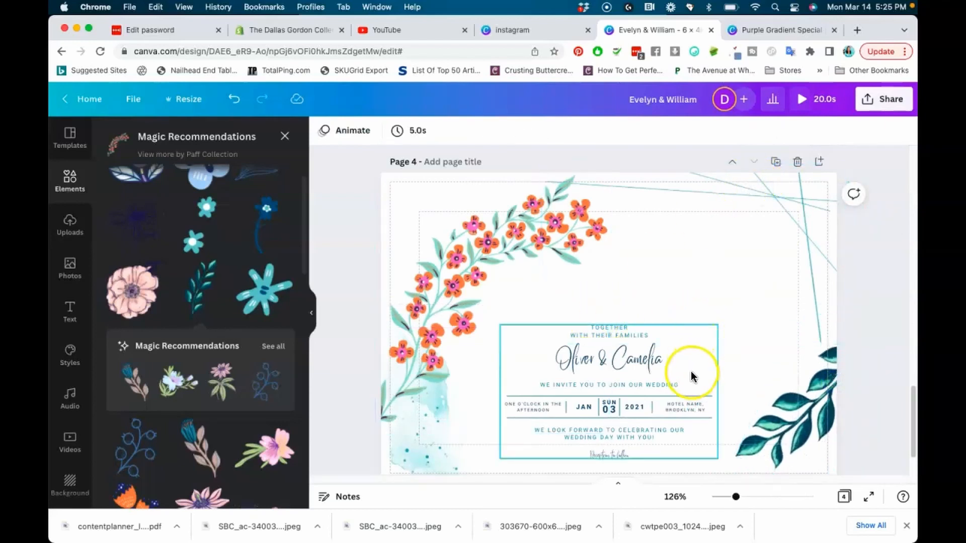
left_click(744, 364)
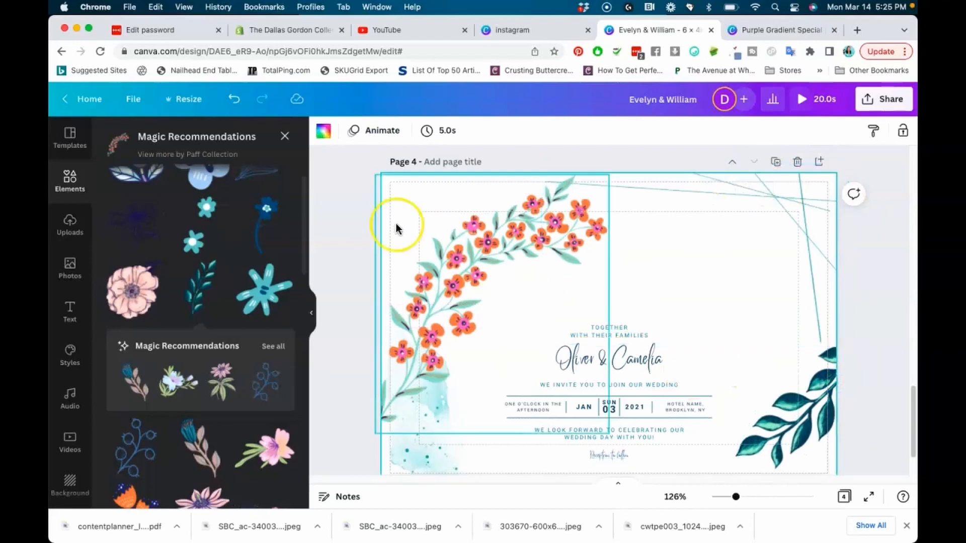
Step: Change the background colour of page 4 to the cream shade from the document colours
left_click(323, 134)
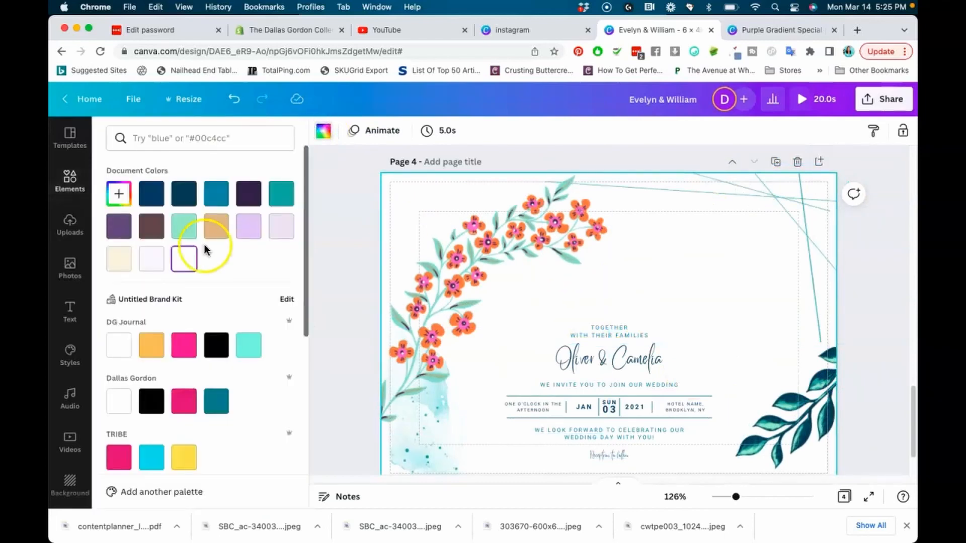
left_click(120, 263)
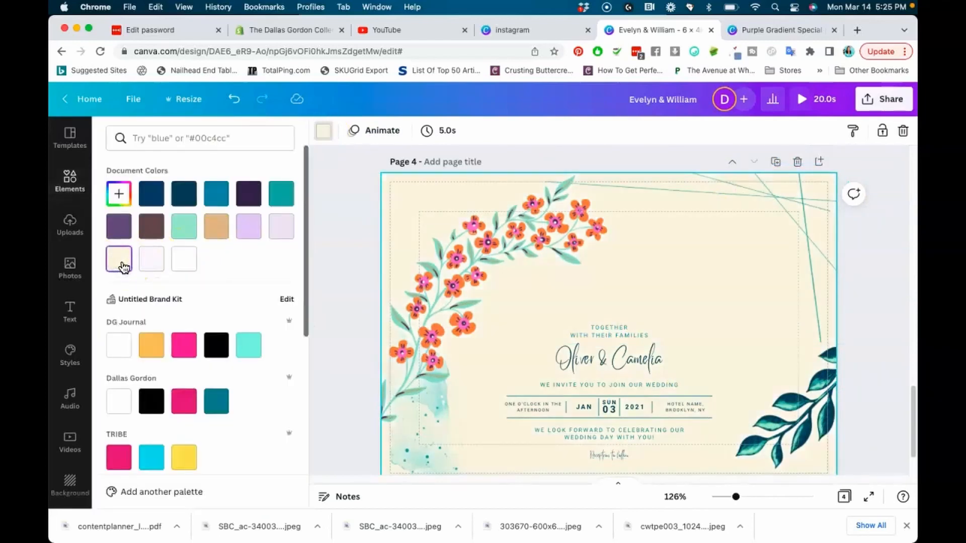
scroll(503, 254, "down", 2)
scroll(503, 253, "up", 1)
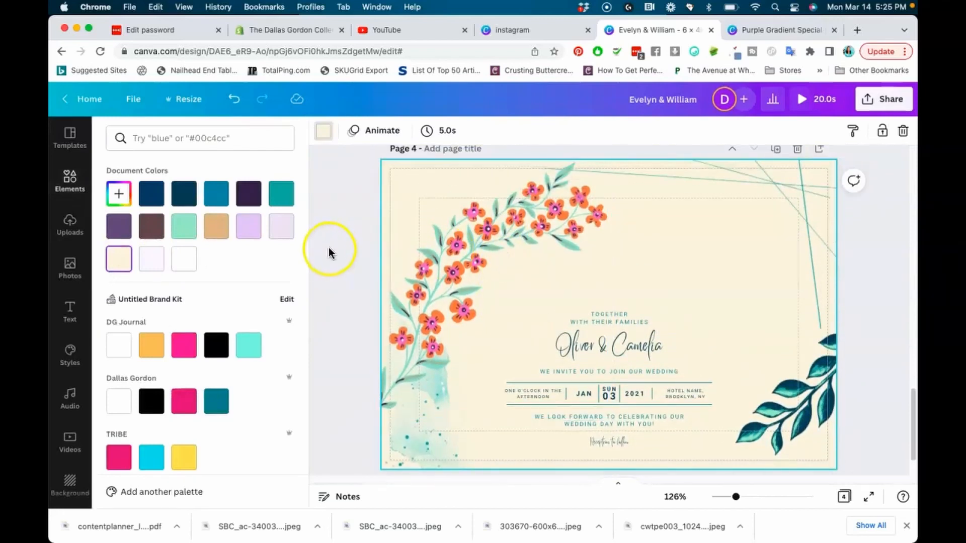
left_click(329, 250)
Step: Try the Pan, Rise and Fade element animations on the red flower branch, and remove the animation again
left_click(514, 226)
scroll(514, 226, "down", 1)
scroll(513, 226, "up", 1)
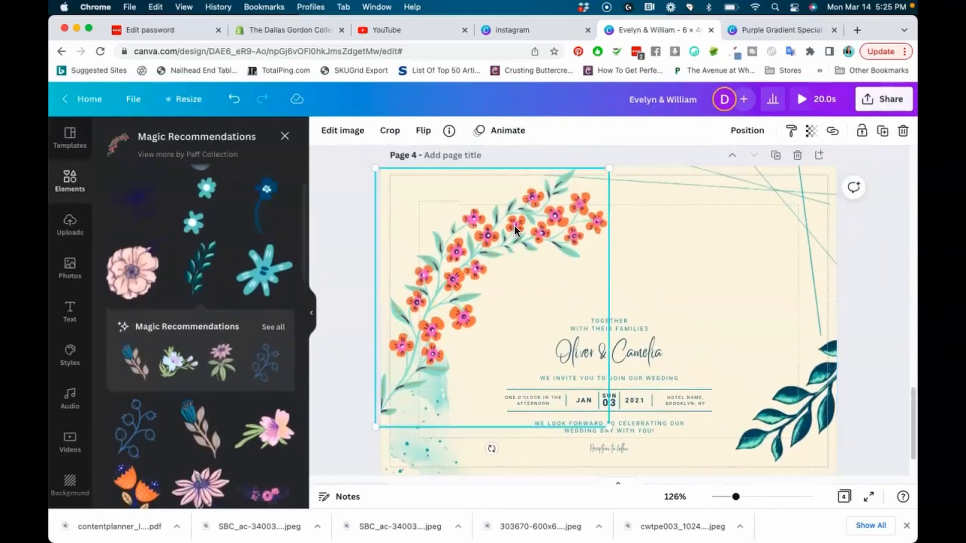
left_click(508, 132)
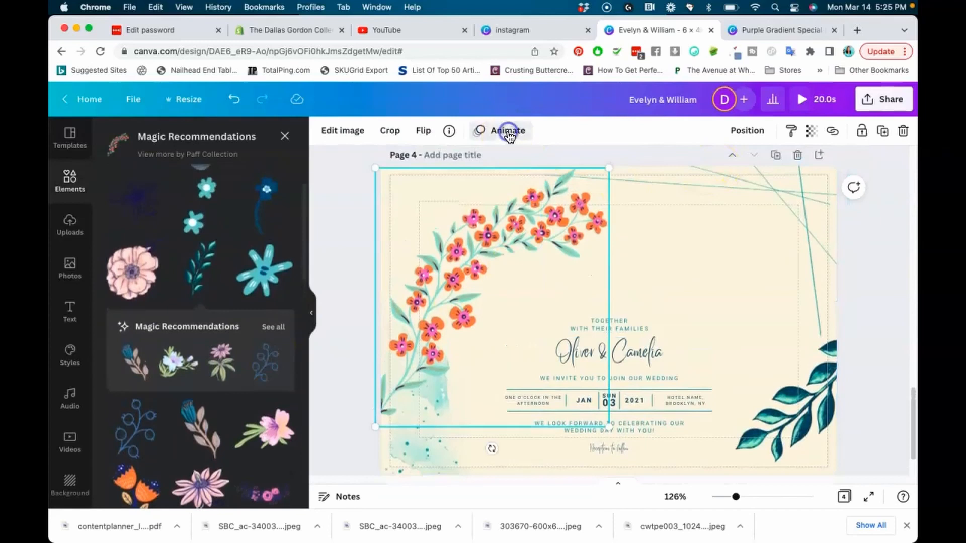
left_click(225, 207)
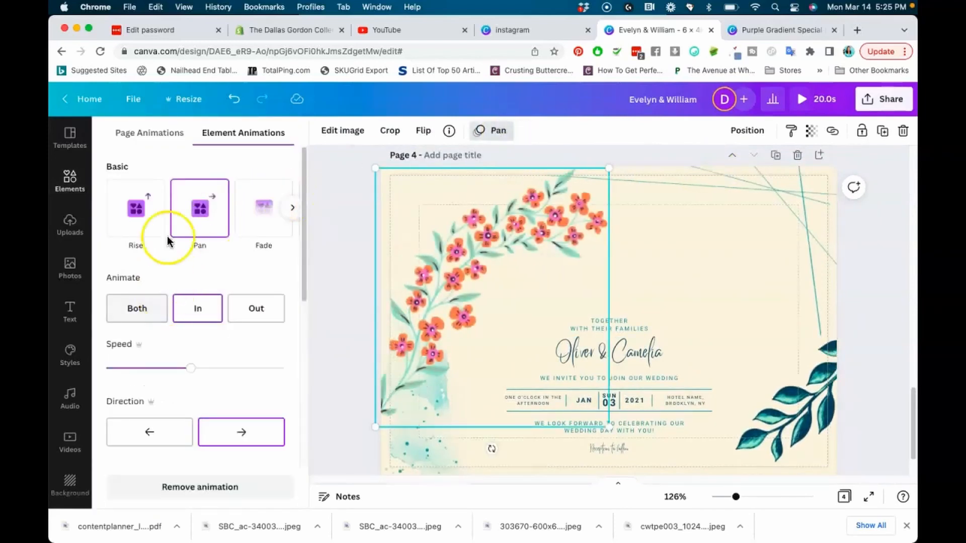
left_click(144, 219)
left_click(275, 204)
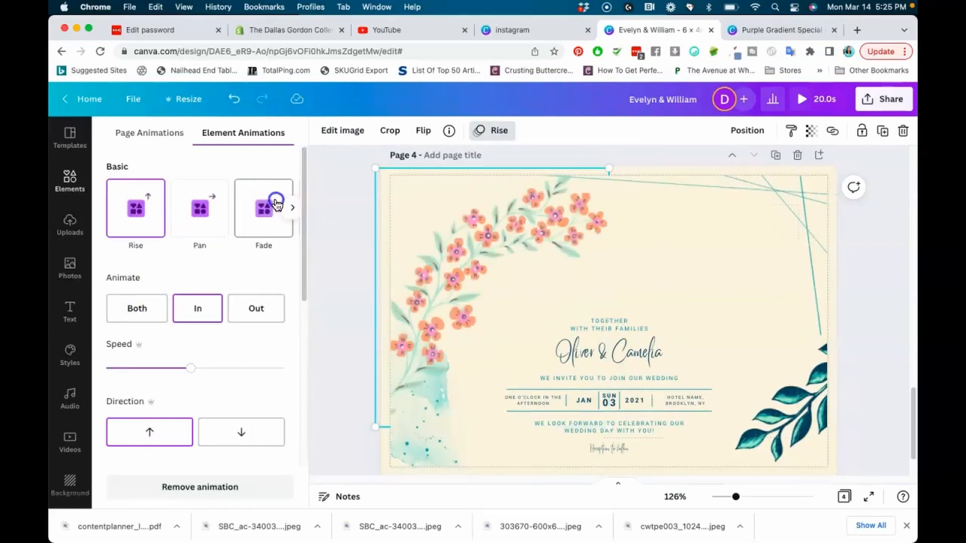
scroll(206, 325, "down", 5)
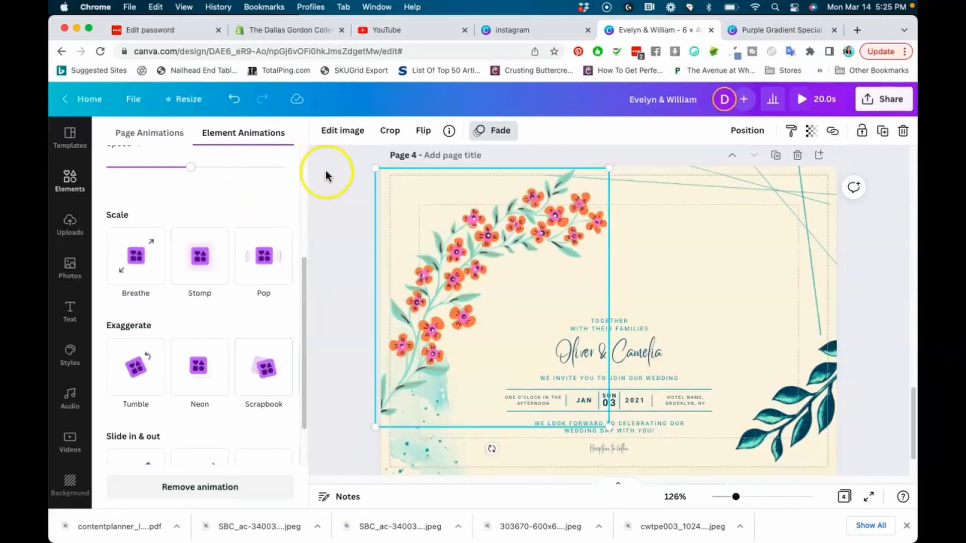
left_click(206, 487)
left_click(322, 240)
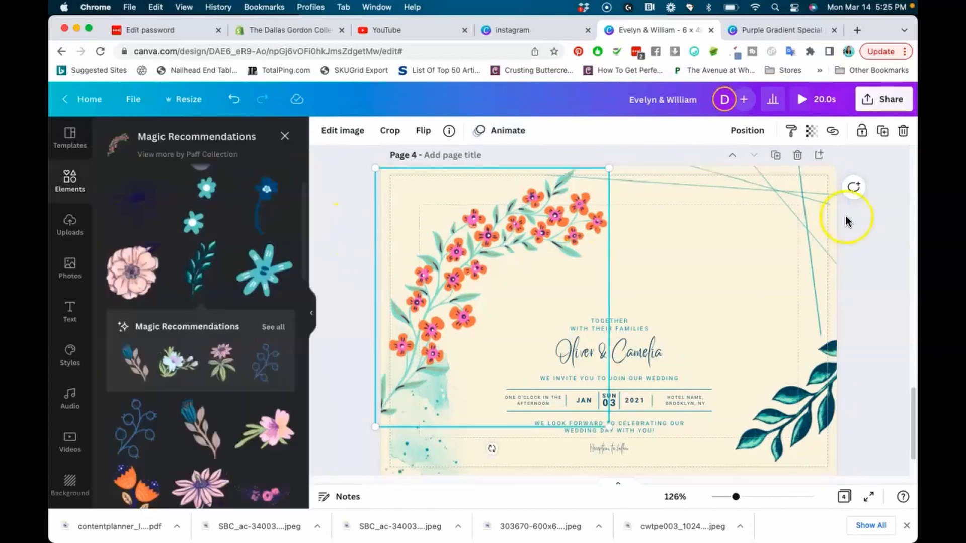
left_click(866, 220)
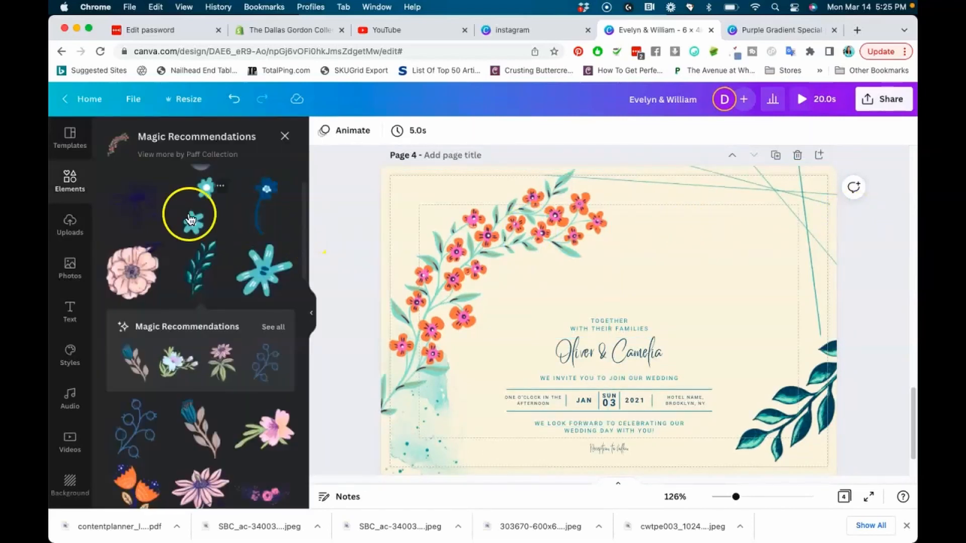
Step: Show the uploaded images and open the file chooser for uploading media, closing it without choosing a file
left_click(62, 232)
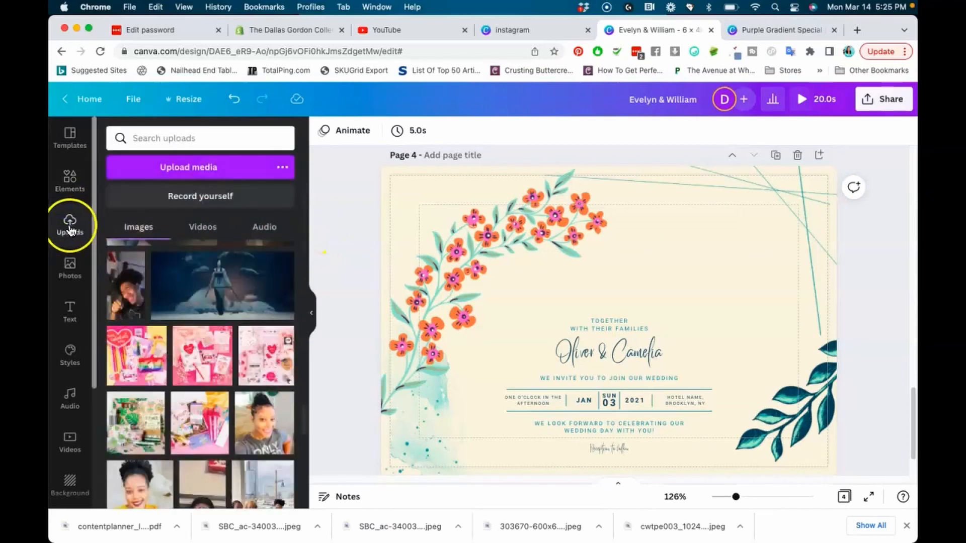
left_click(226, 199)
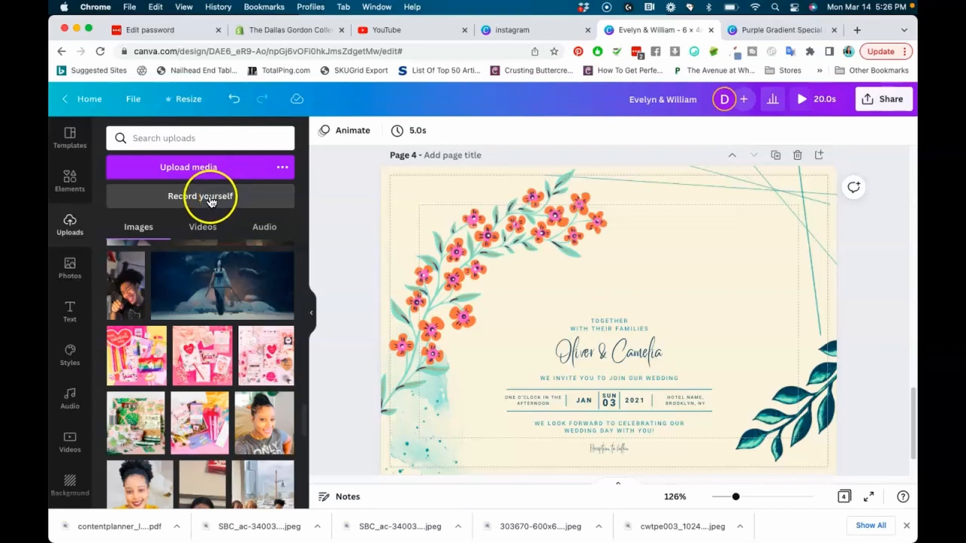
left_click(469, 229)
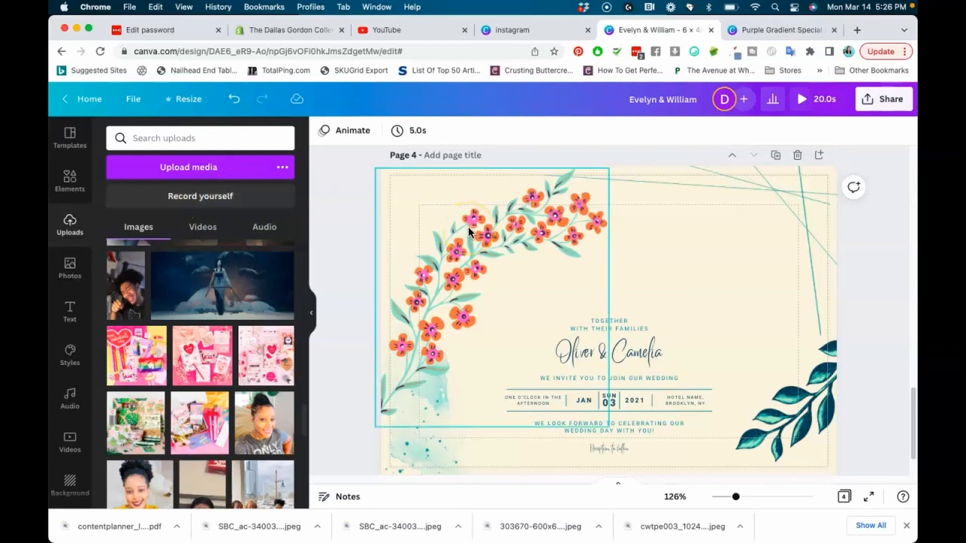
left_click(201, 197)
left_click(194, 167)
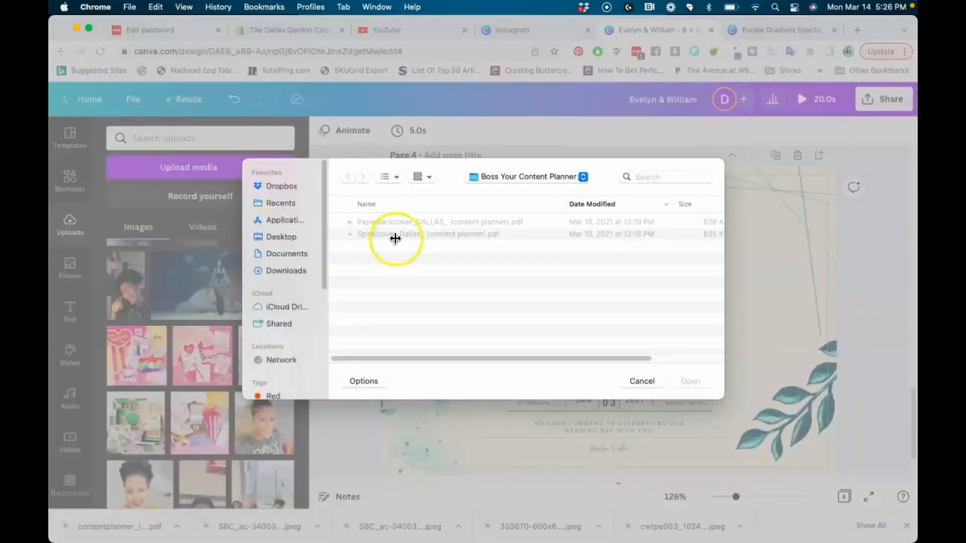
left_click(640, 381)
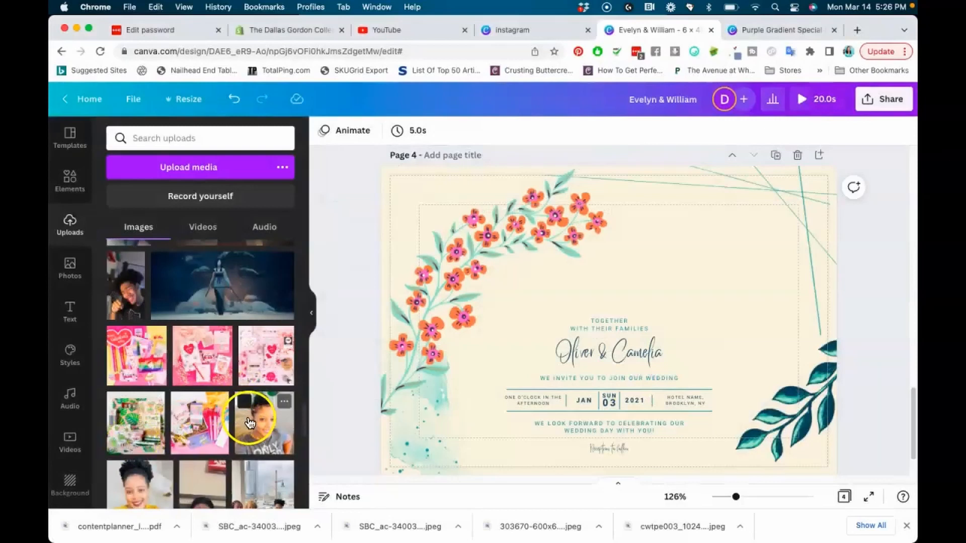
Step: Add the uploaded selfie of the woman in the gray T-shirt to page 4 and enlarge it toward the lower-left corner
left_click_drag(272, 432, 445, 289)
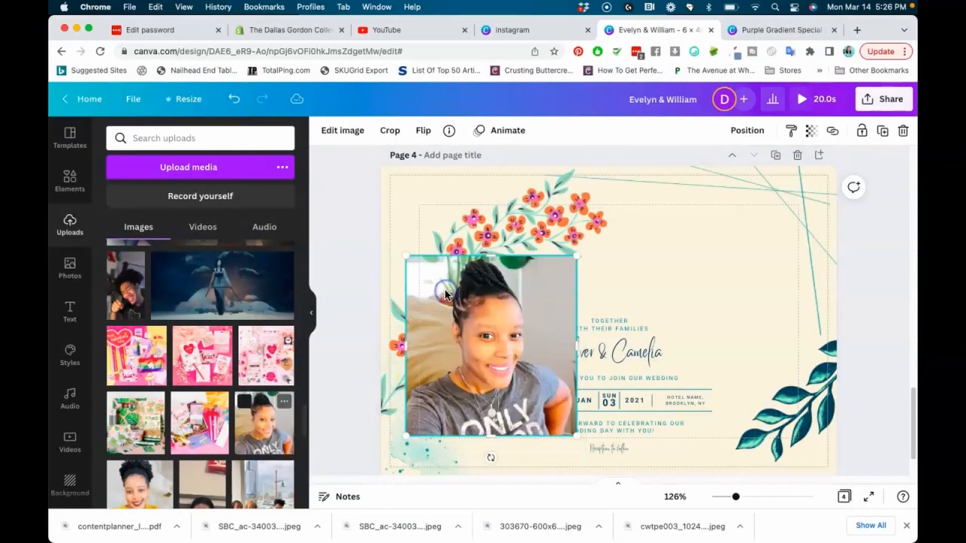
left_click_drag(409, 432, 391, 465)
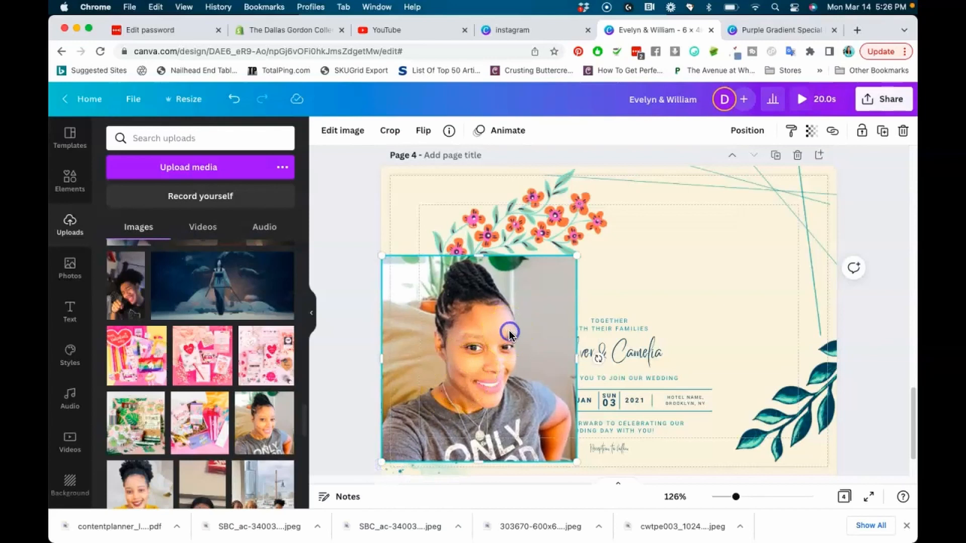
Step: Try a saturation of -14 and the Epic filter on the selfie photo, and undo these changes
left_click(343, 138)
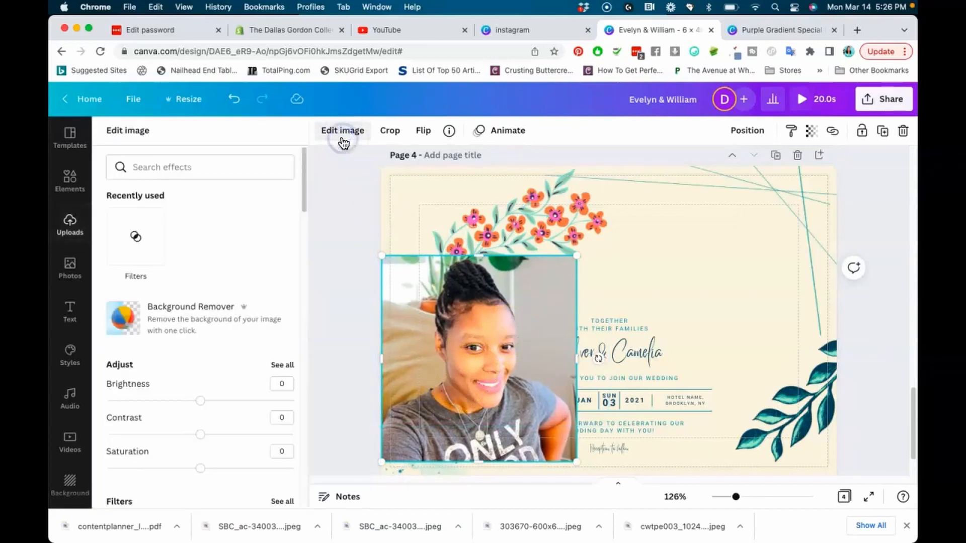
scroll(226, 306, "down", 1)
scroll(225, 306, "down", 5)
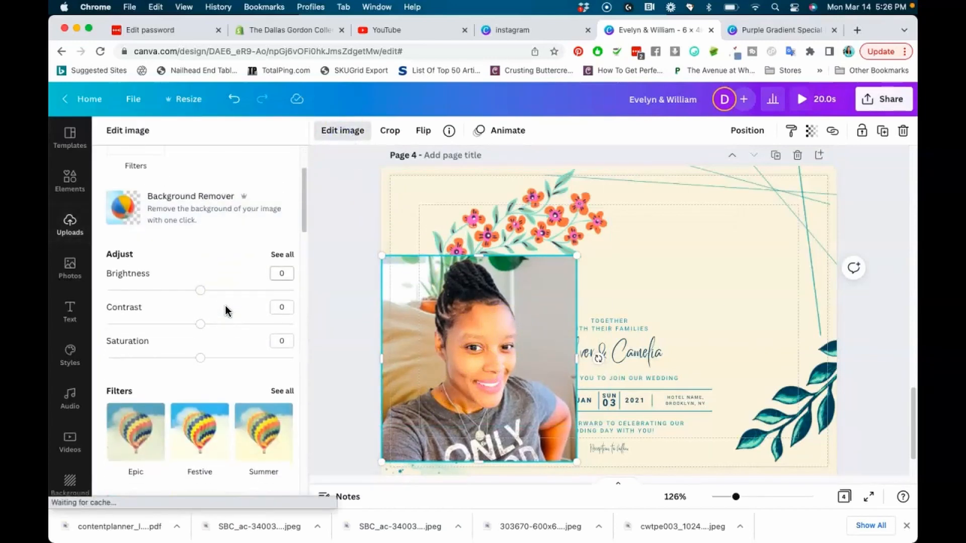
left_click(203, 255)
left_click(135, 252)
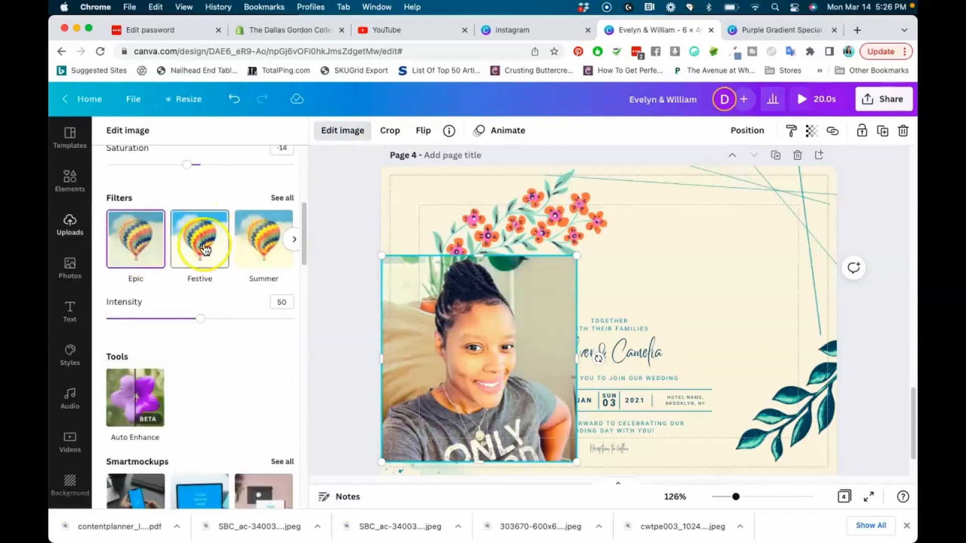
left_click(152, 272)
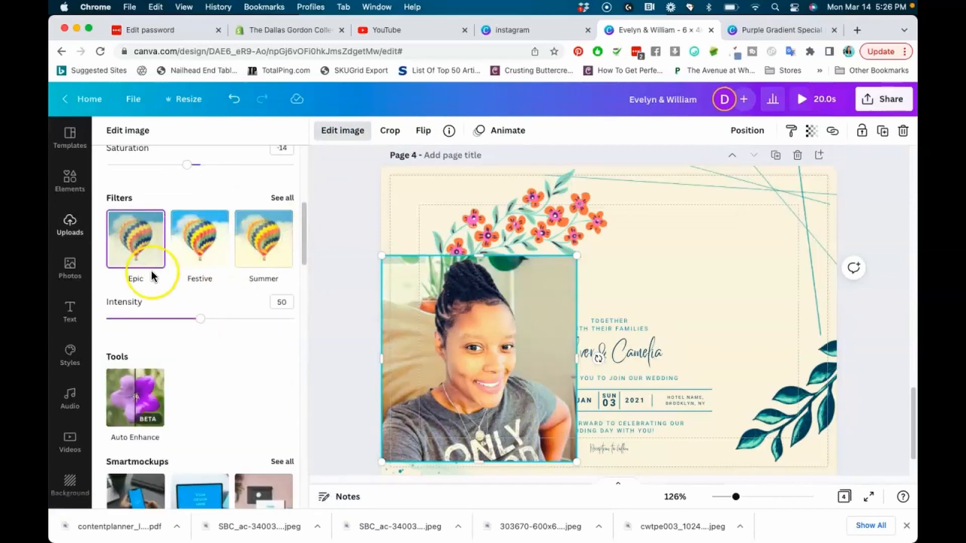
left_click(232, 99)
Step: Look through the available image effects, including Smartmockups, Shadows, Duotone, Photogenic and Paint Effects
scroll(187, 345, "down", 5)
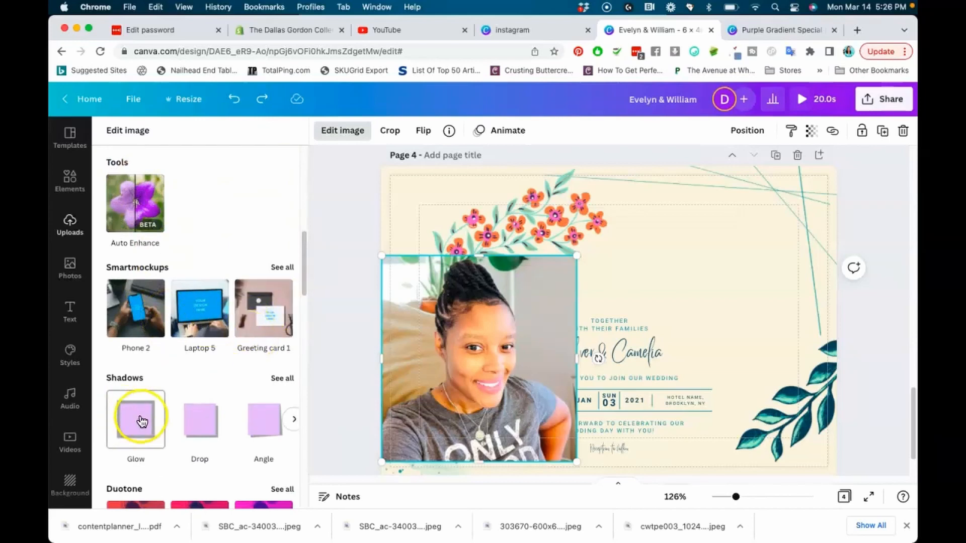
scroll(216, 422, "down", 6)
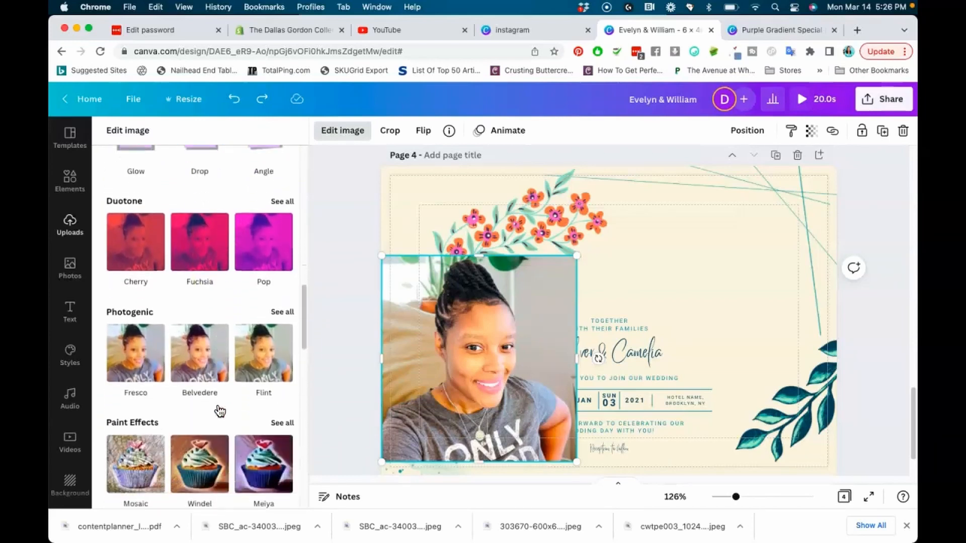
scroll(220, 412, "down", 4)
scroll(220, 411, "up", 4)
scroll(219, 412, "up", 10)
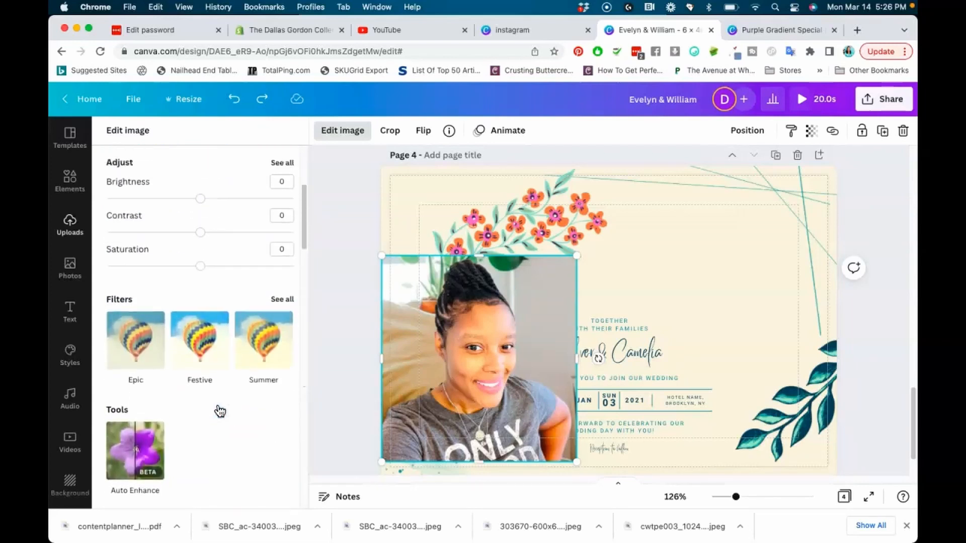
scroll(219, 411, "up", 3)
scroll(220, 411, "up", 3)
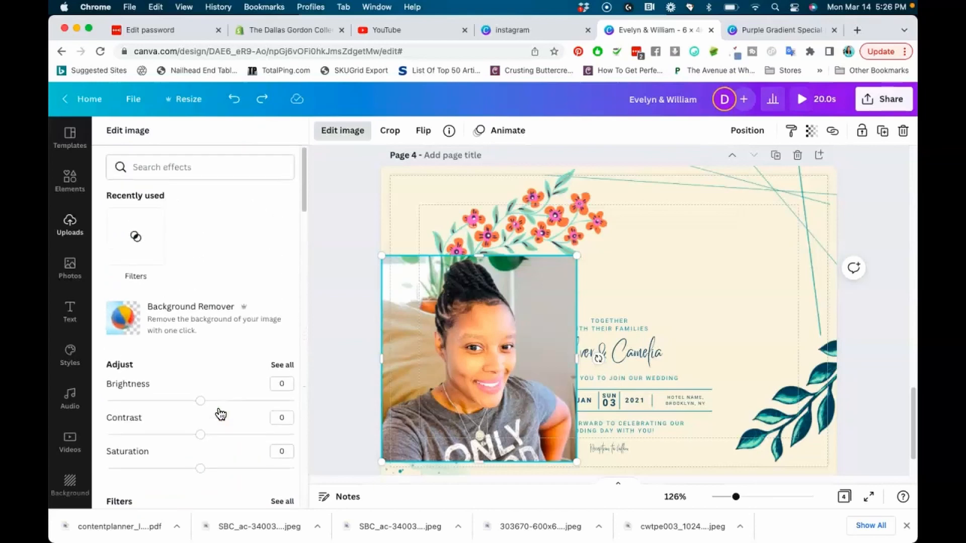
Step: Remove the background of the selfie photo with Background Remover
left_click(215, 327)
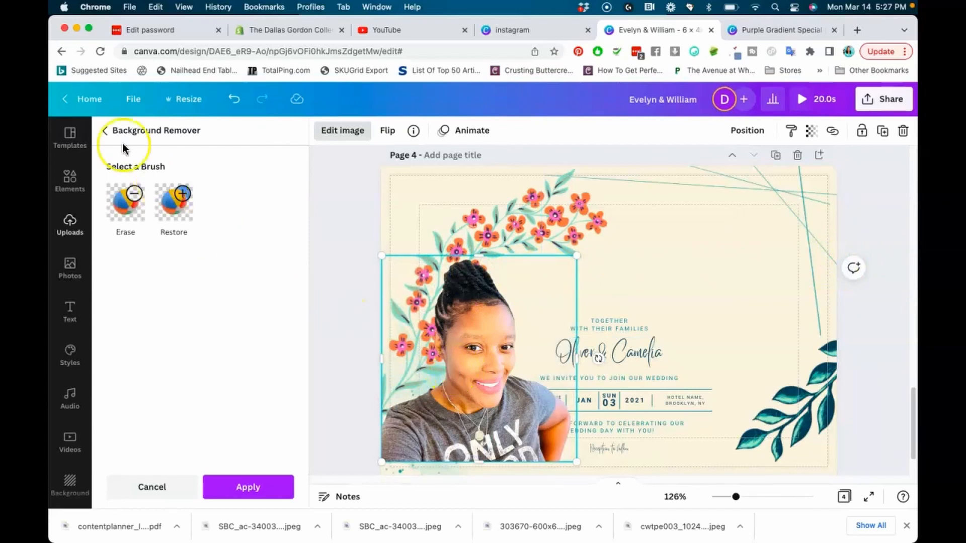
left_click(106, 131)
Step: Apply the Glow shadow to the cut-out photo and move it slightly down toward the lower edge of page 4
scroll(197, 276, "down", 3)
scroll(197, 277, "down", 5)
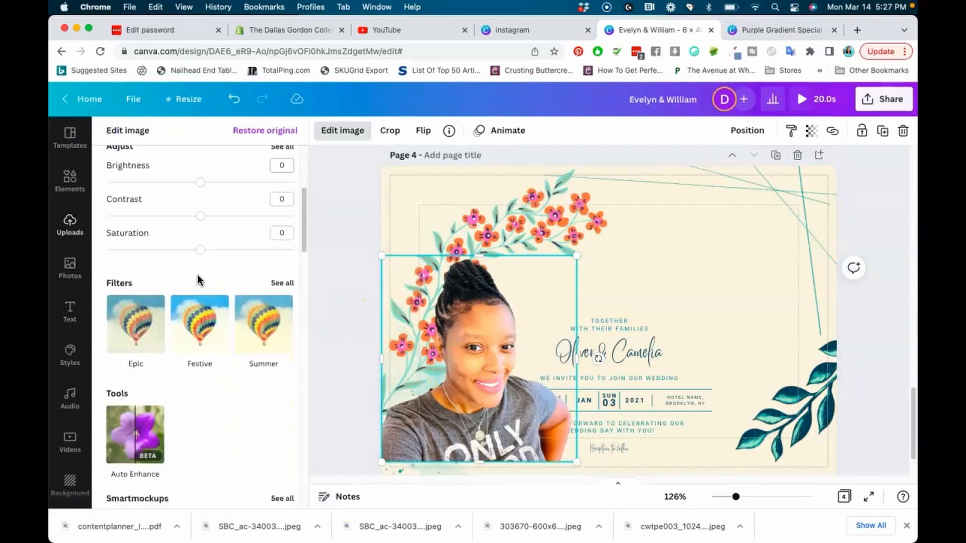
left_click(135, 387)
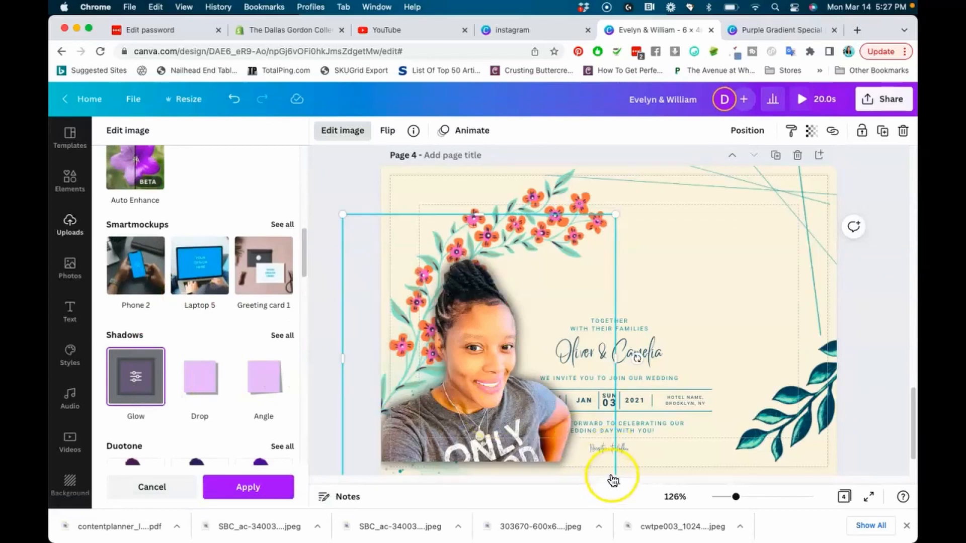
mouse_move(500, 380)
left_mouse_down()
mouse_move(500, 396)
mouse_move(500, 384)
left_mouse_up()
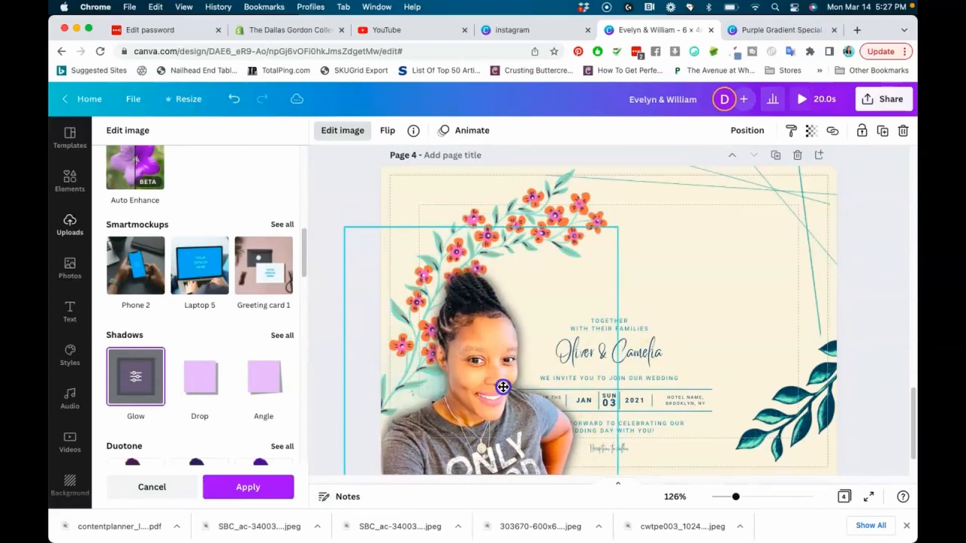
Step: Set the glow shadow's size to 10 and its colour to the mint green from the document colours
left_click(135, 377)
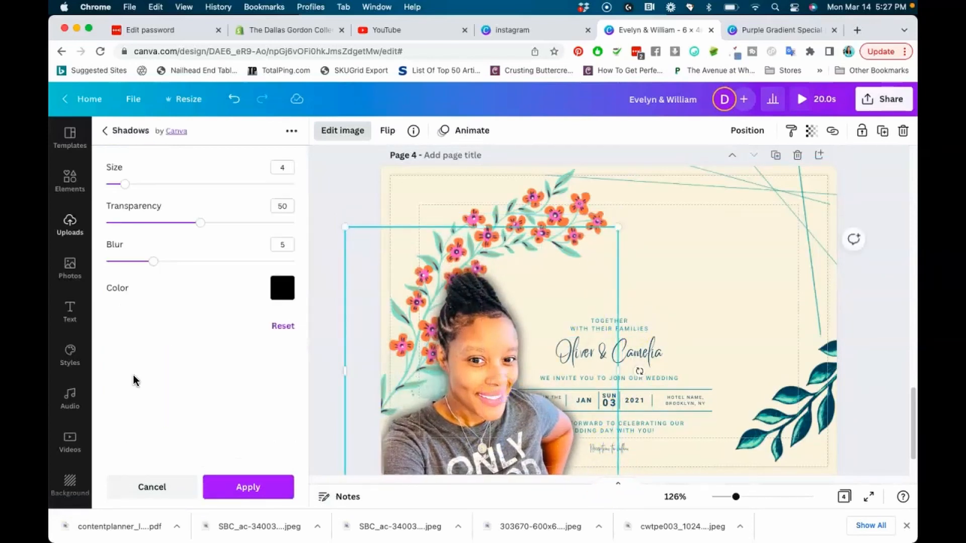
left_click_drag(124, 184, 153, 185)
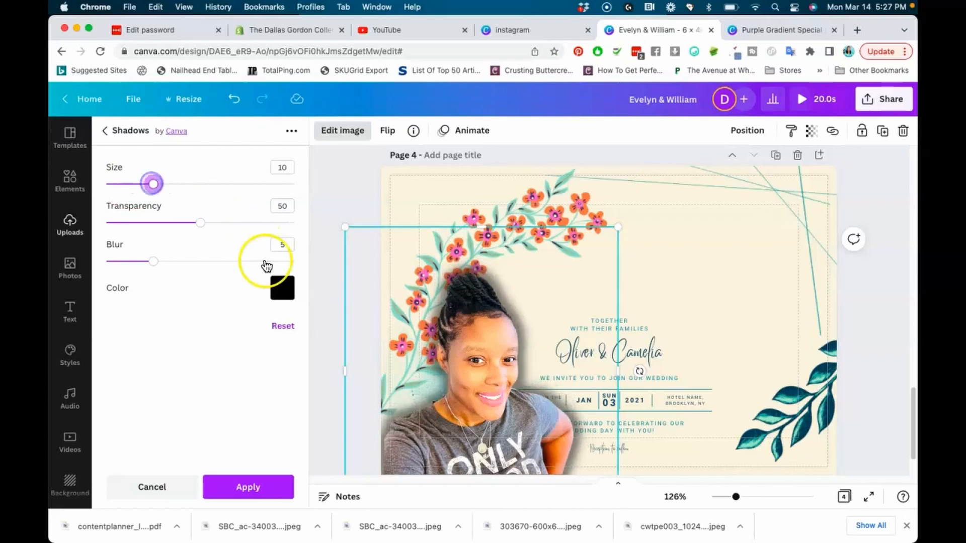
left_click(283, 289)
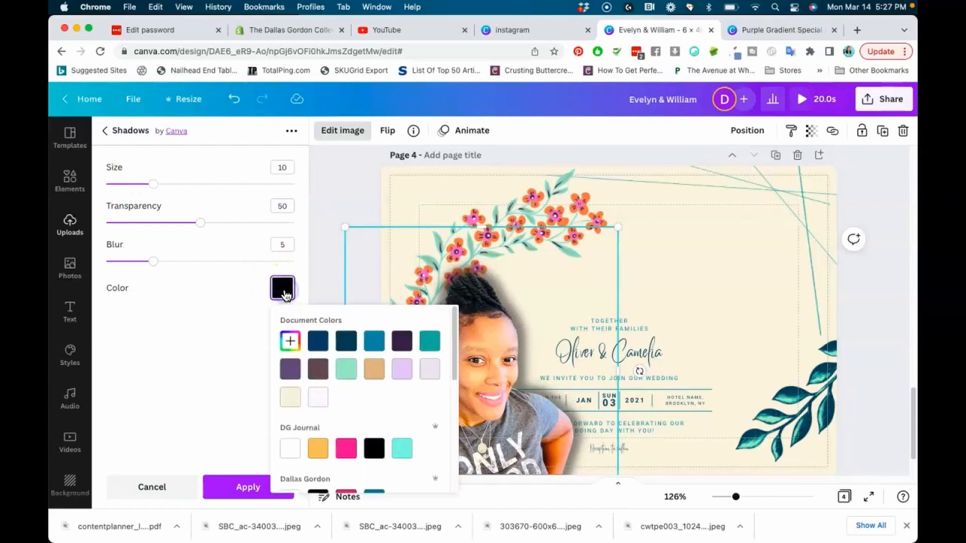
left_click(352, 371)
scroll(385, 427, "down", 1)
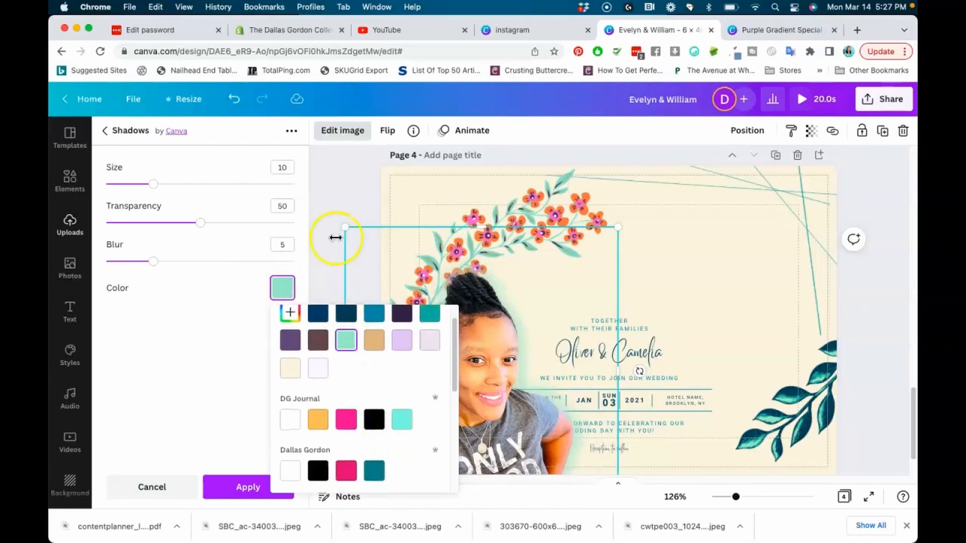
left_click(340, 200)
left_click(339, 198)
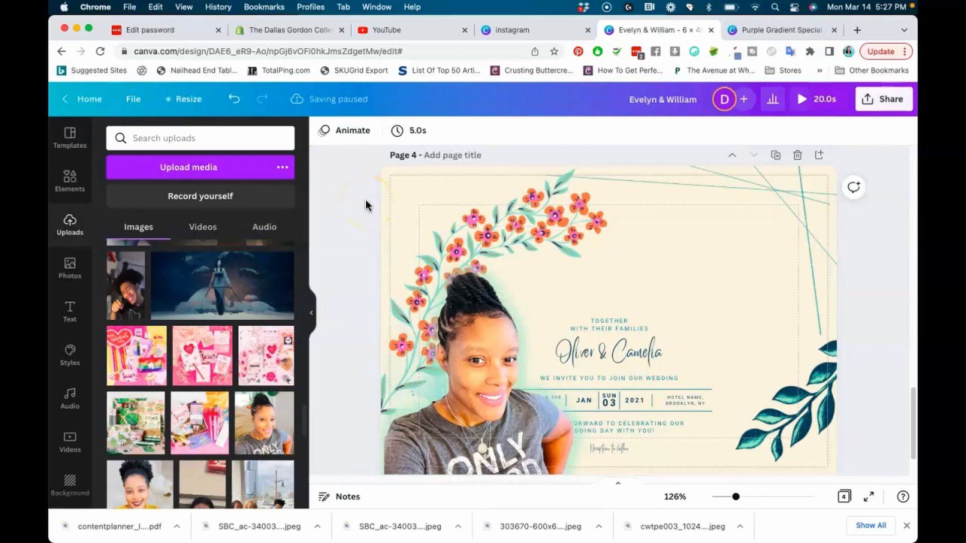
scroll(232, 287, "up", 2)
scroll(233, 286, "up", 10)
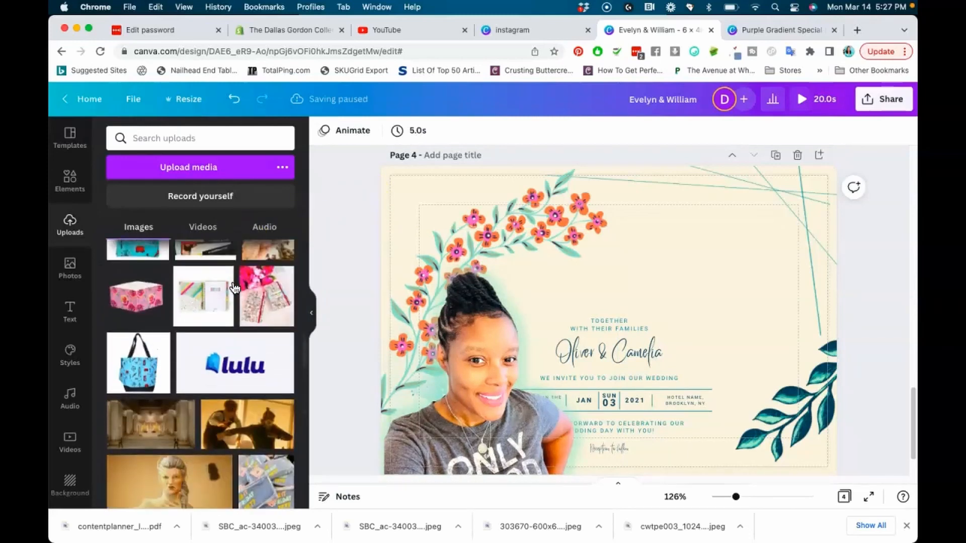
scroll(208, 363, "up", 10)
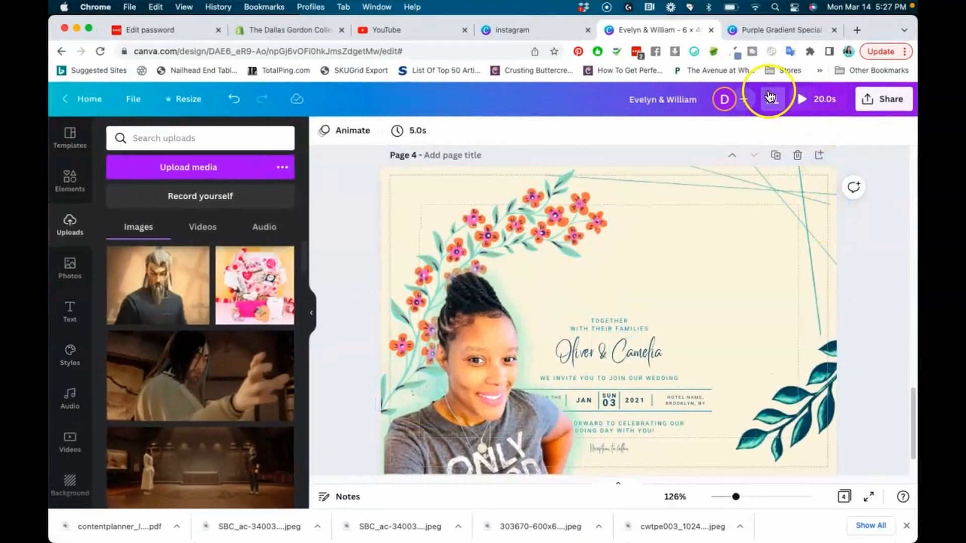
Step: Look through the sharing options for the invitation design, including the settings for presenting it
left_click(884, 99)
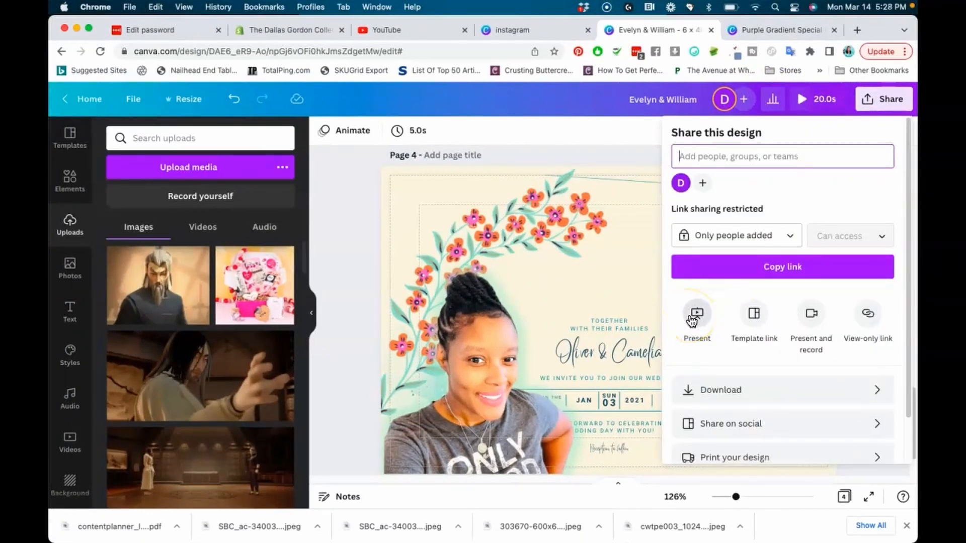
scroll(733, 318, "down", 2)
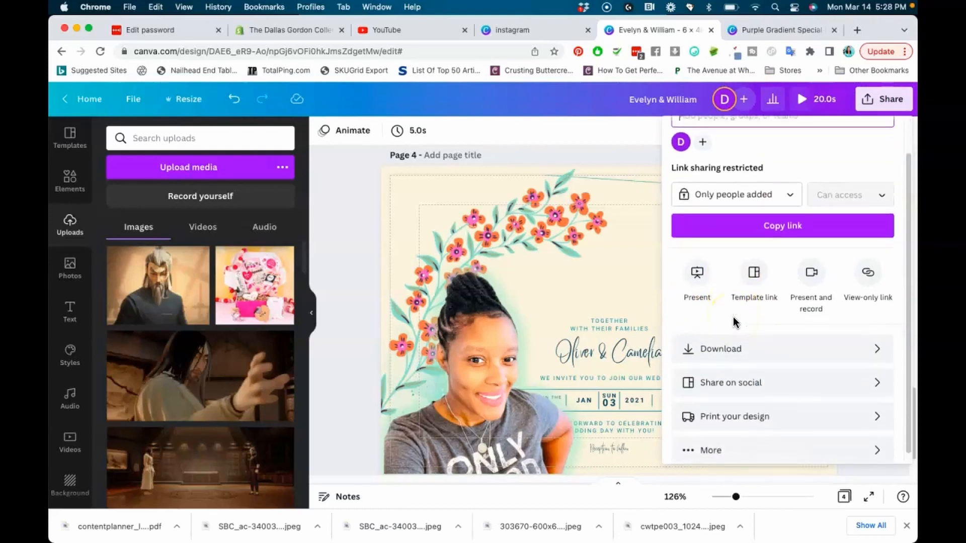
left_click(891, 100)
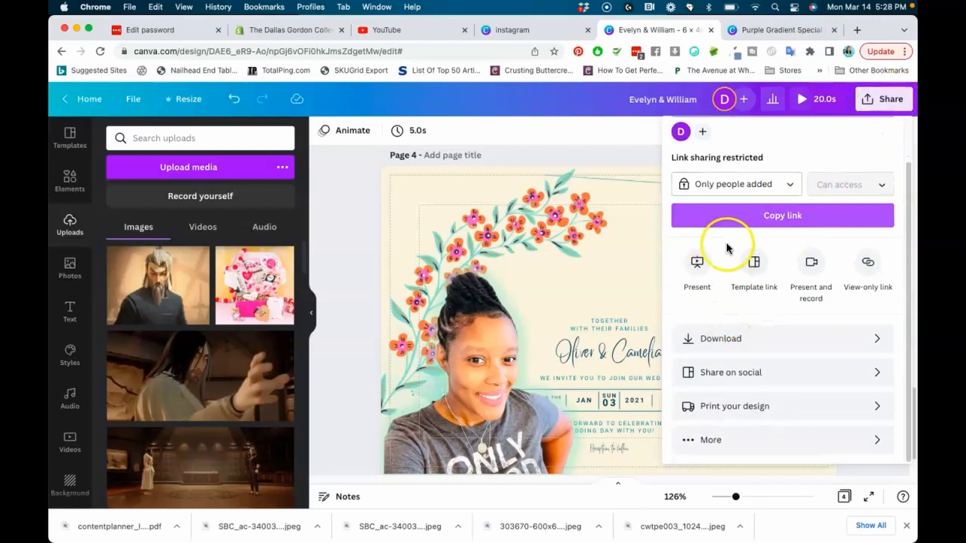
left_click(699, 267)
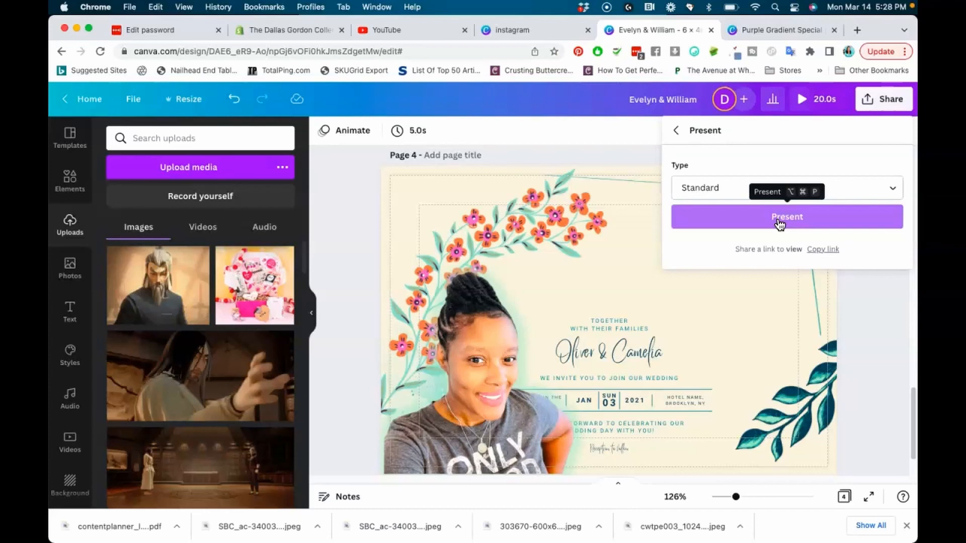
left_click(678, 131)
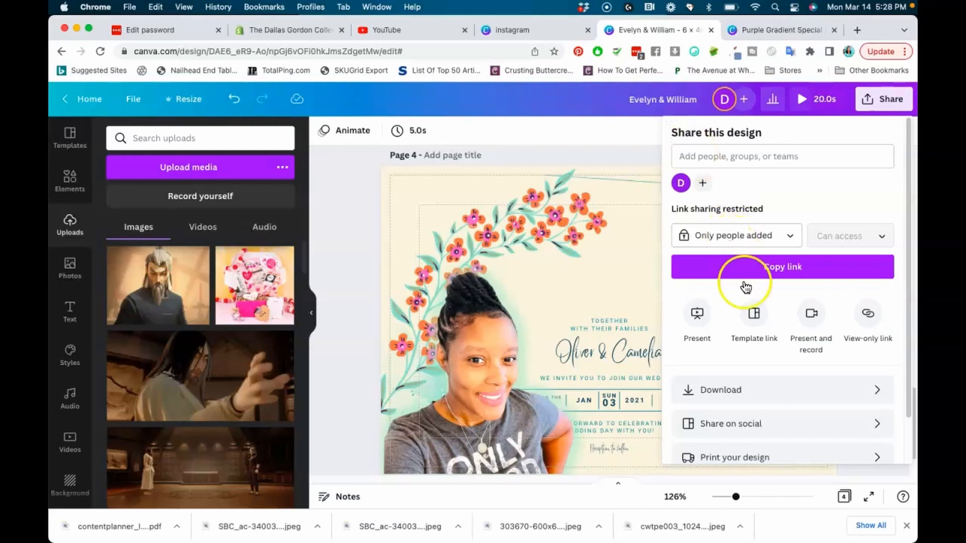
scroll(753, 310, "down", 3)
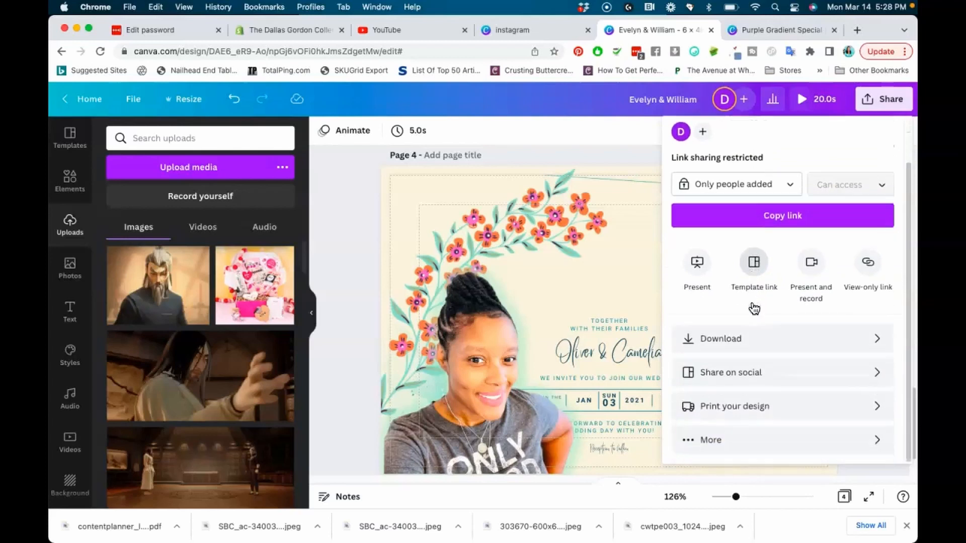
scroll(752, 306, "up", 3)
left_click(607, 127)
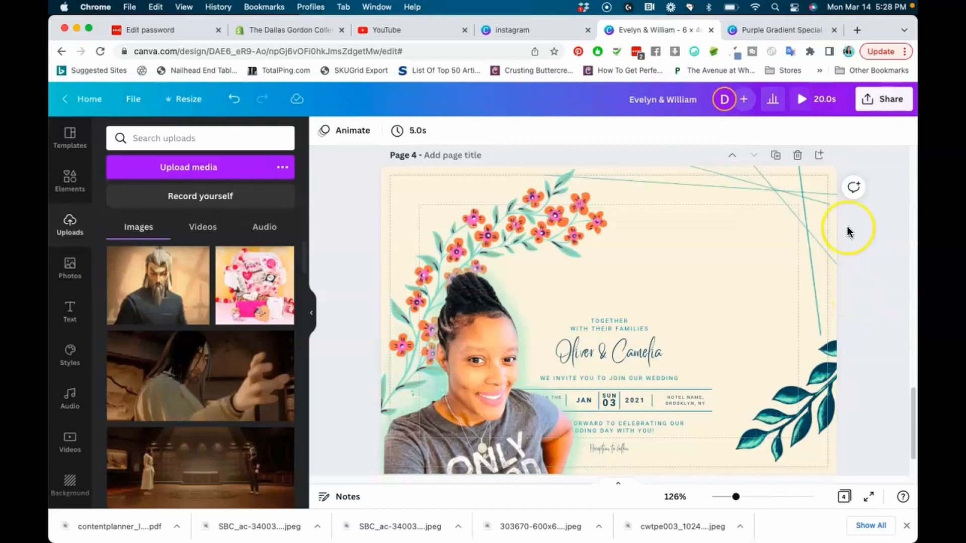
Step: Set the design's link sharing to Anyone with the link and review the permission levels, keeping Can edit
left_click(876, 102)
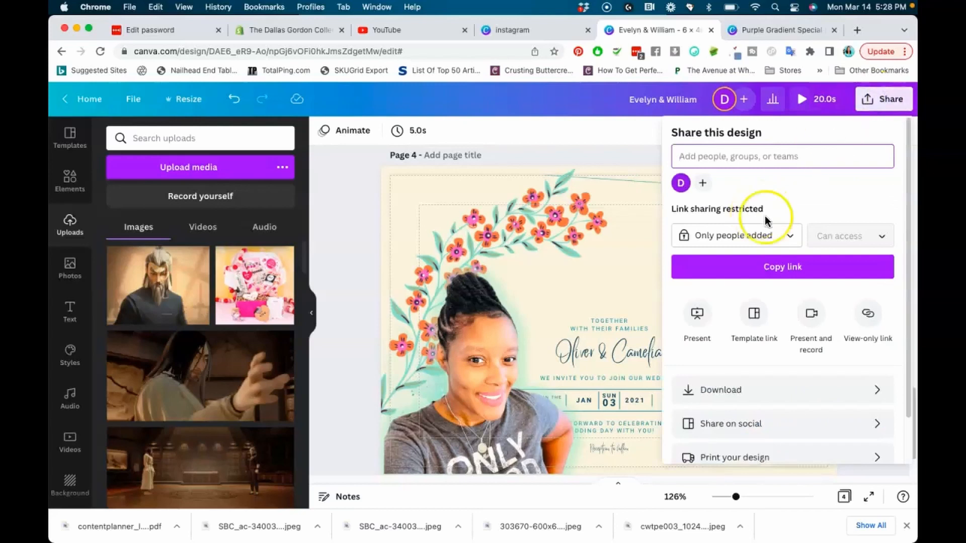
left_click(786, 236)
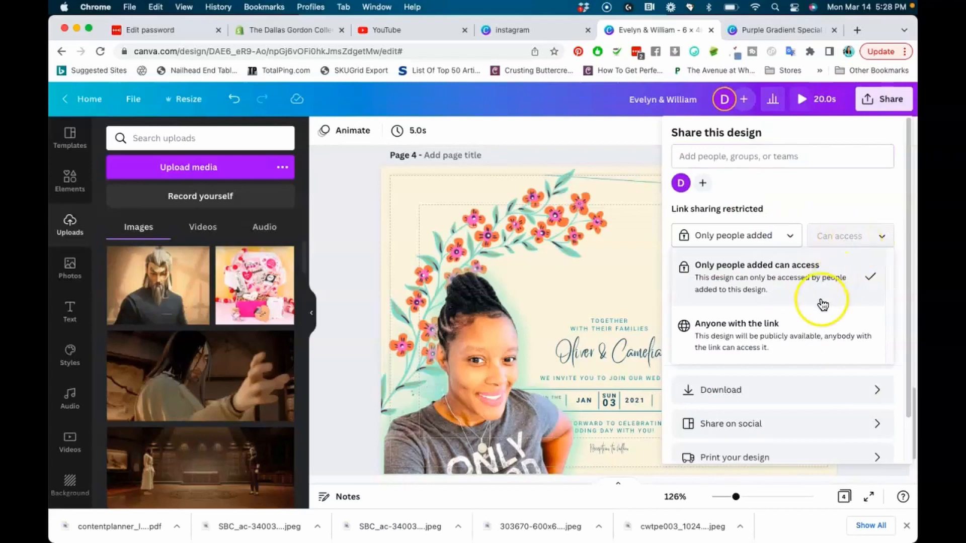
left_click(742, 336)
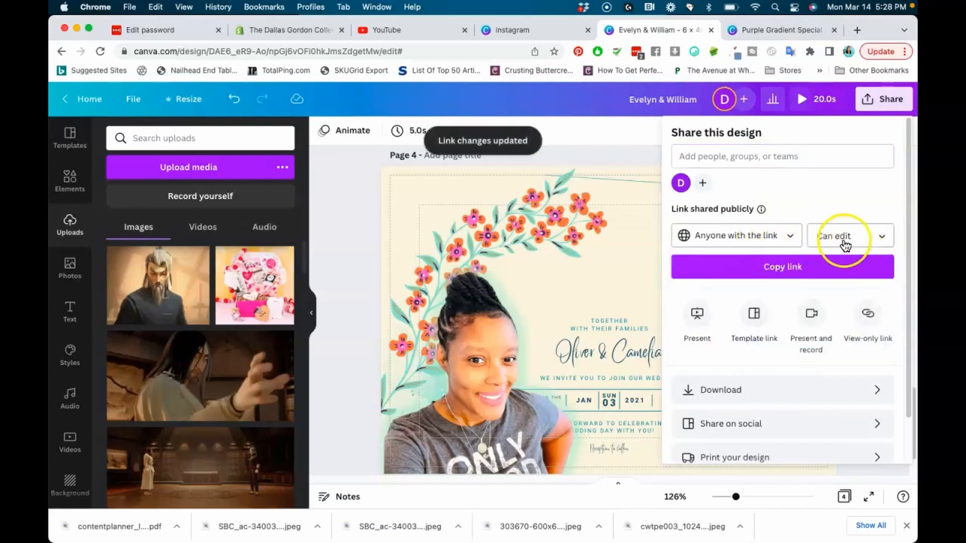
left_click(863, 237)
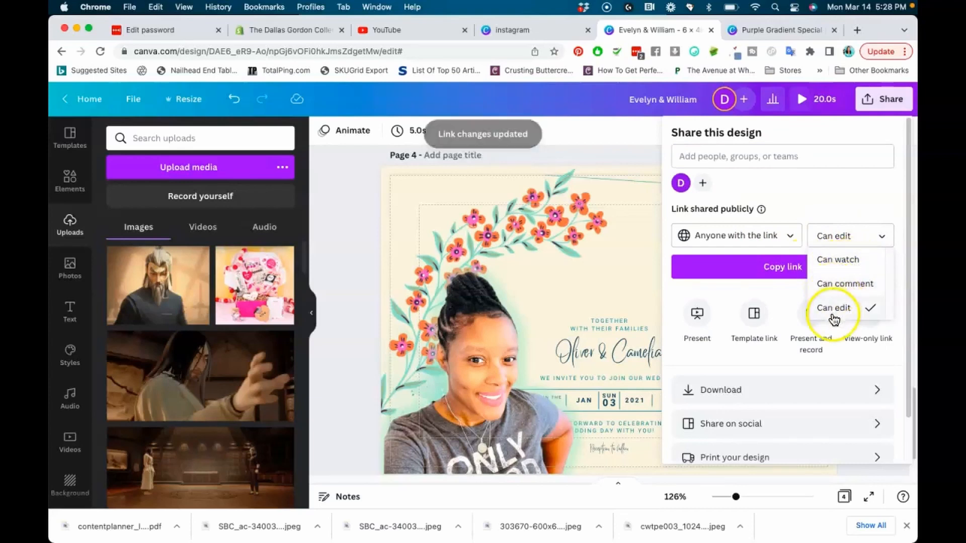
left_click(832, 190)
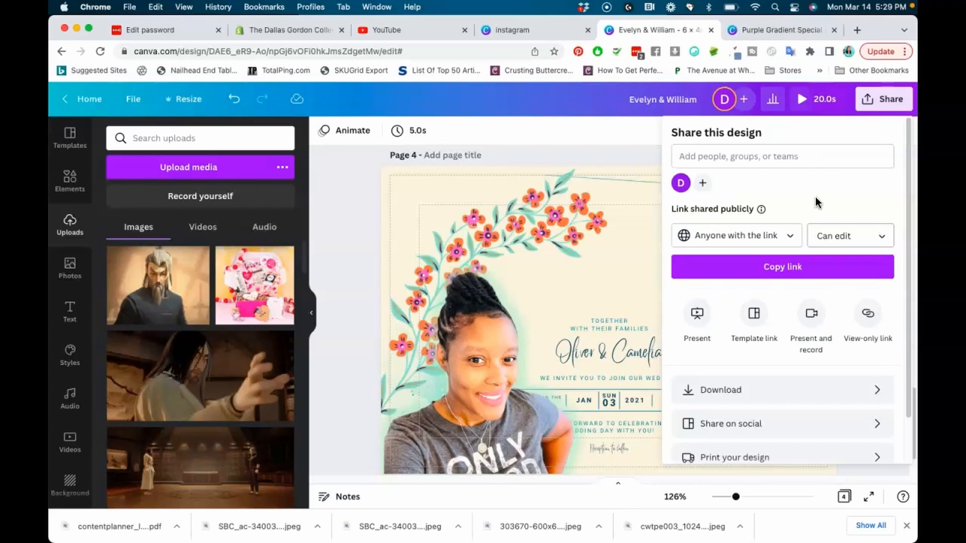
Step: Examine the download settings and the available file types for the design, then return to the sharing options
scroll(781, 285, "down", 2)
left_click(732, 332)
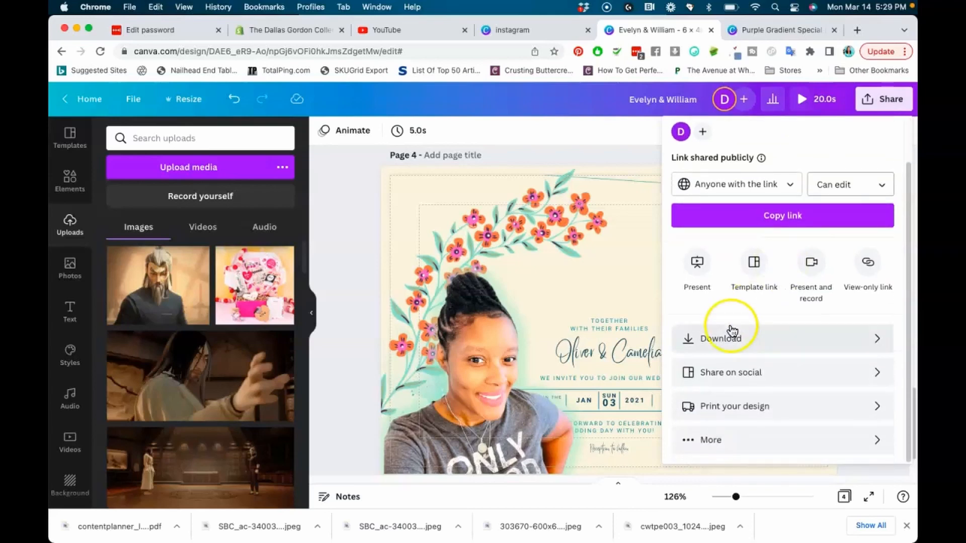
left_click(765, 338)
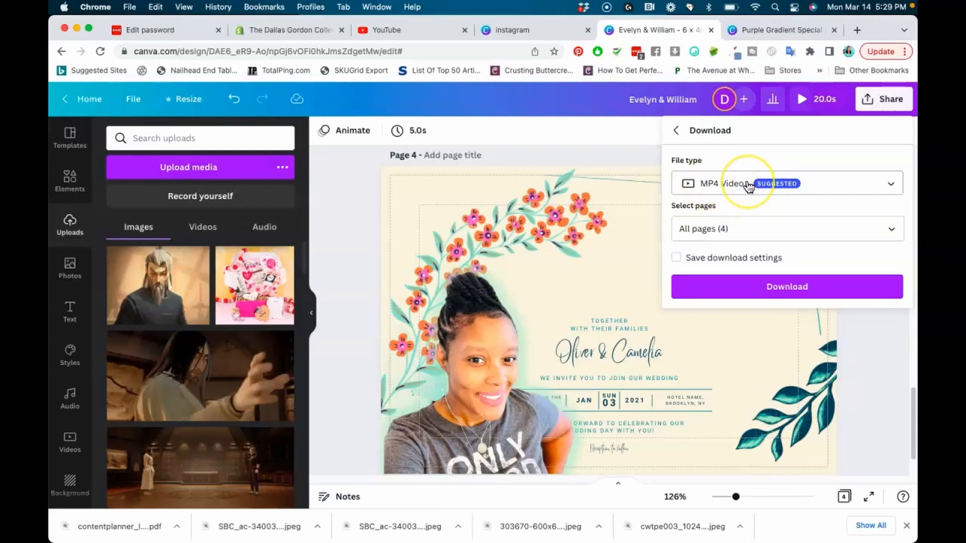
left_click(748, 186)
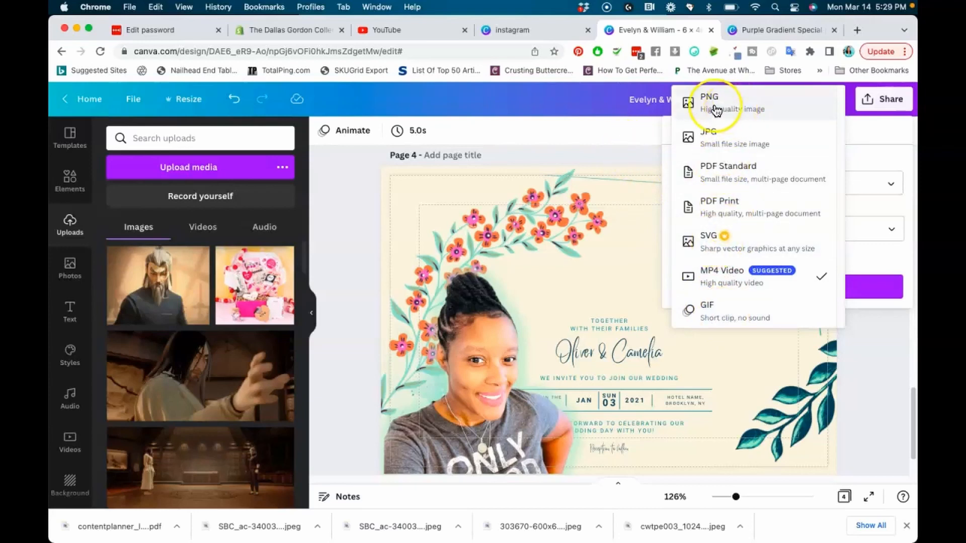
left_click(588, 129)
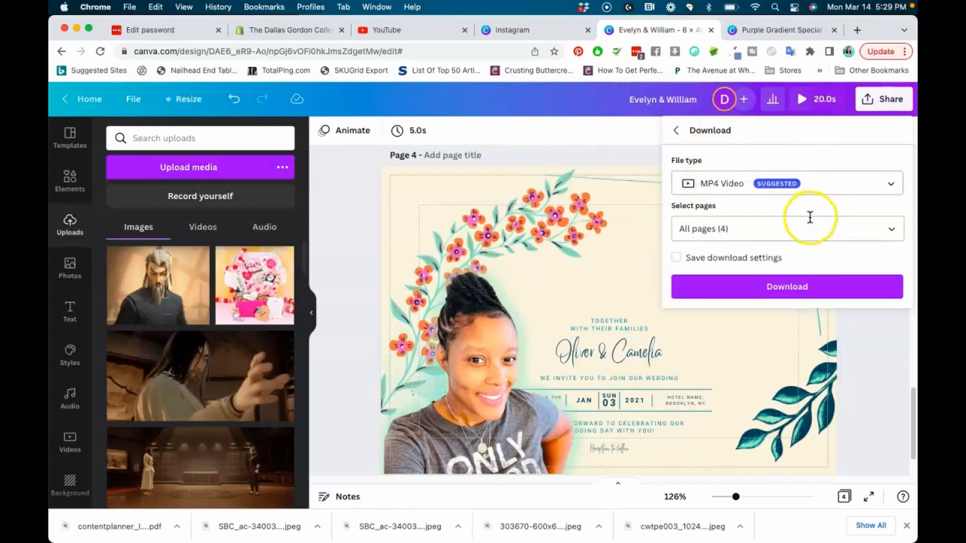
left_click(676, 130)
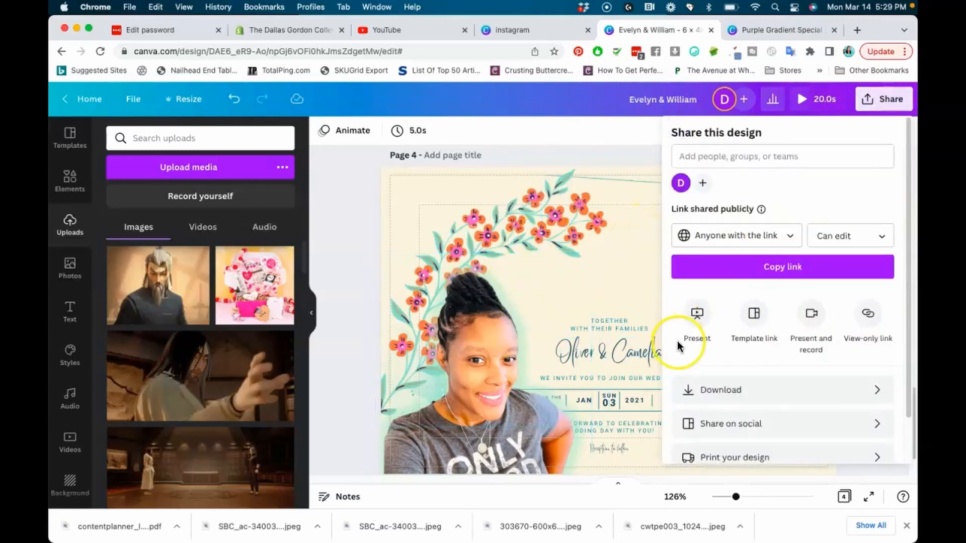
Step: Browse the print products offered for the design and view the option to print it as a card
scroll(732, 342, "down", 2)
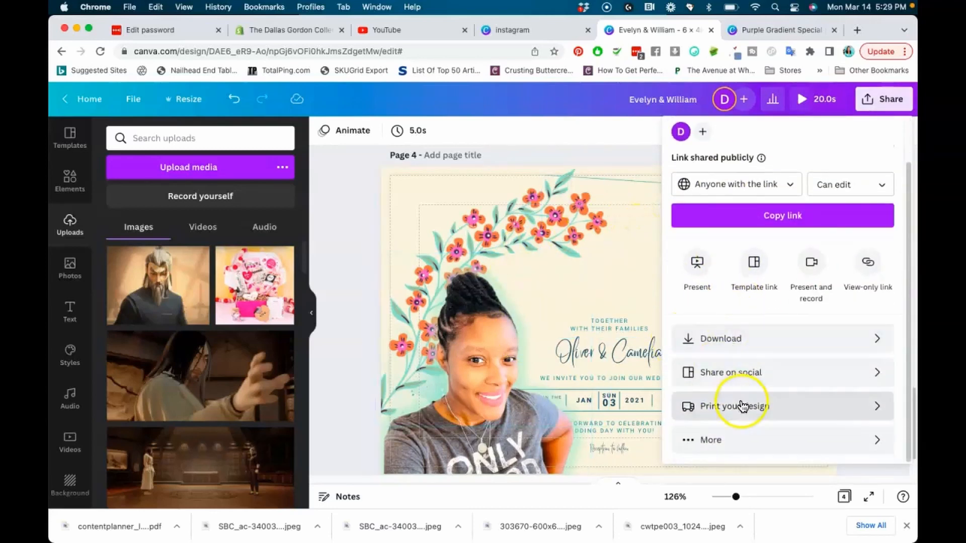
left_click(741, 405)
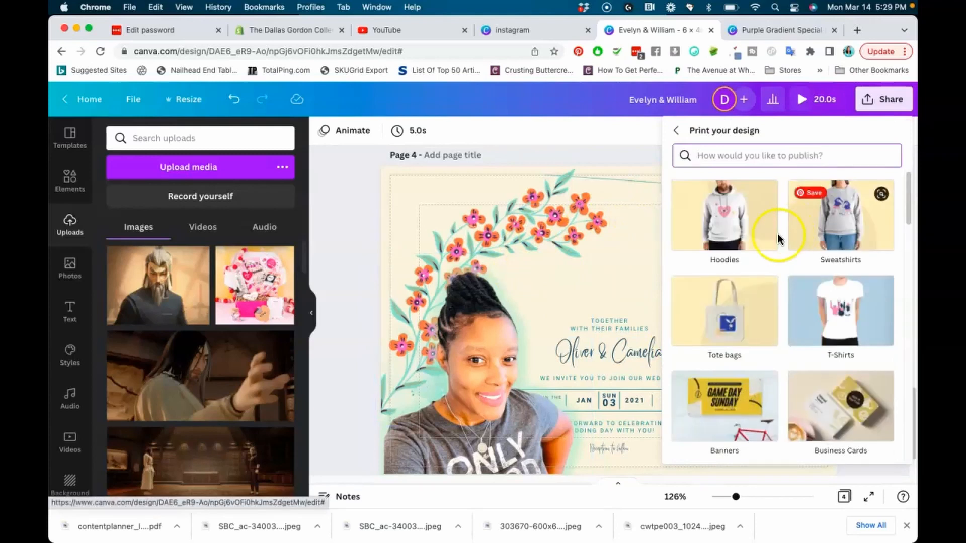
scroll(731, 304, "down", 3)
scroll(730, 303, "down", 5)
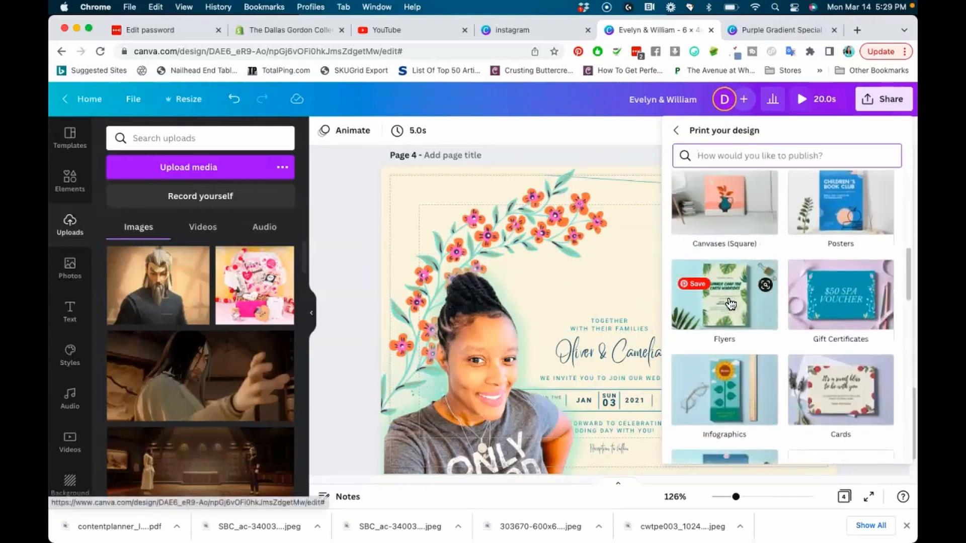
scroll(730, 301, "down", 3)
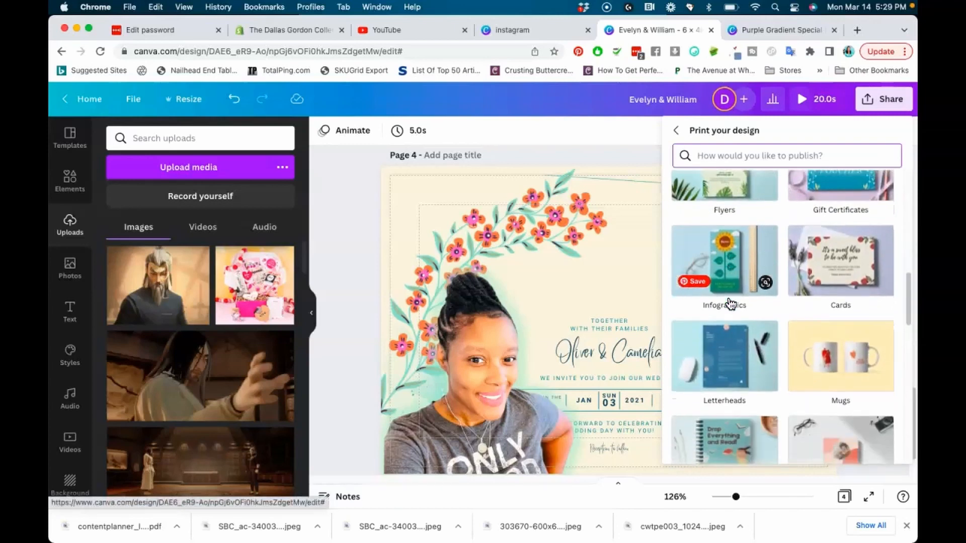
left_click(832, 271)
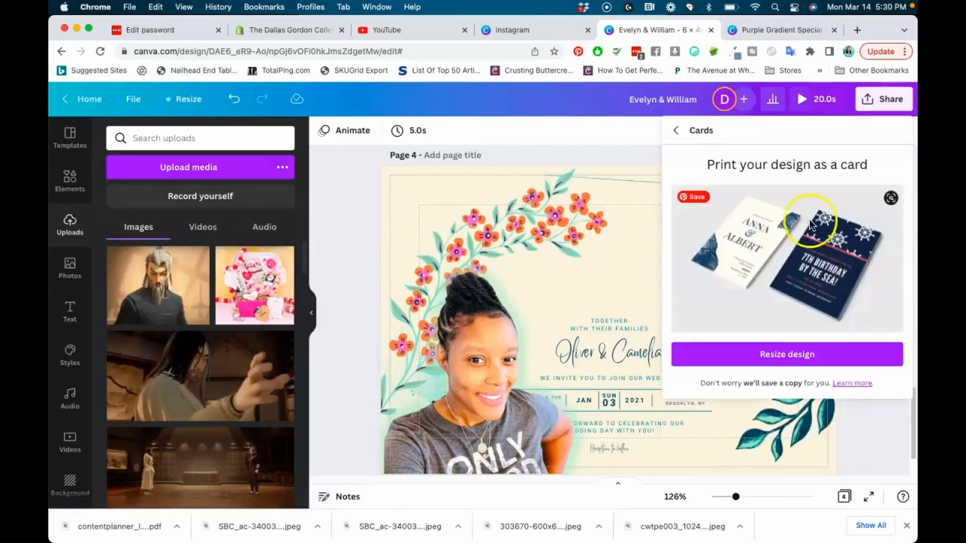
left_click(793, 363)
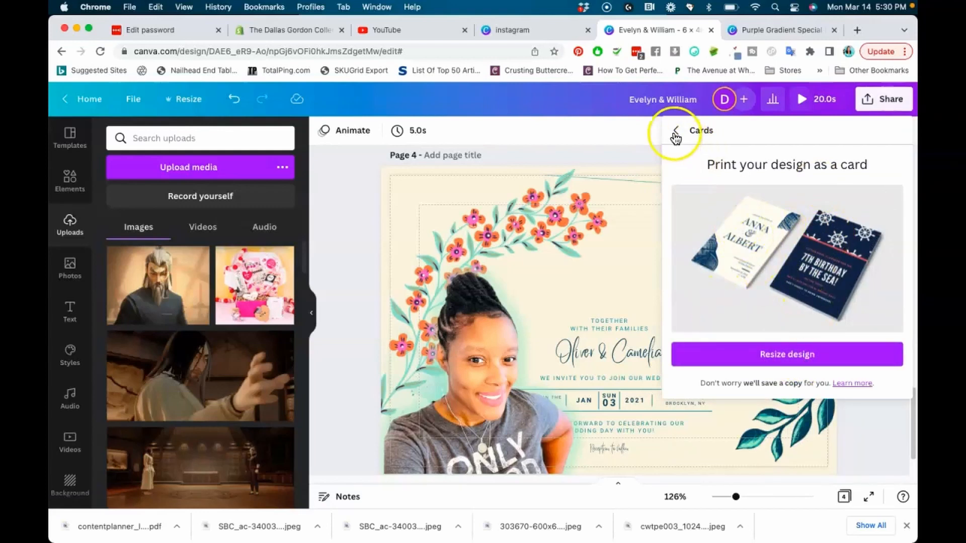
left_click(611, 164)
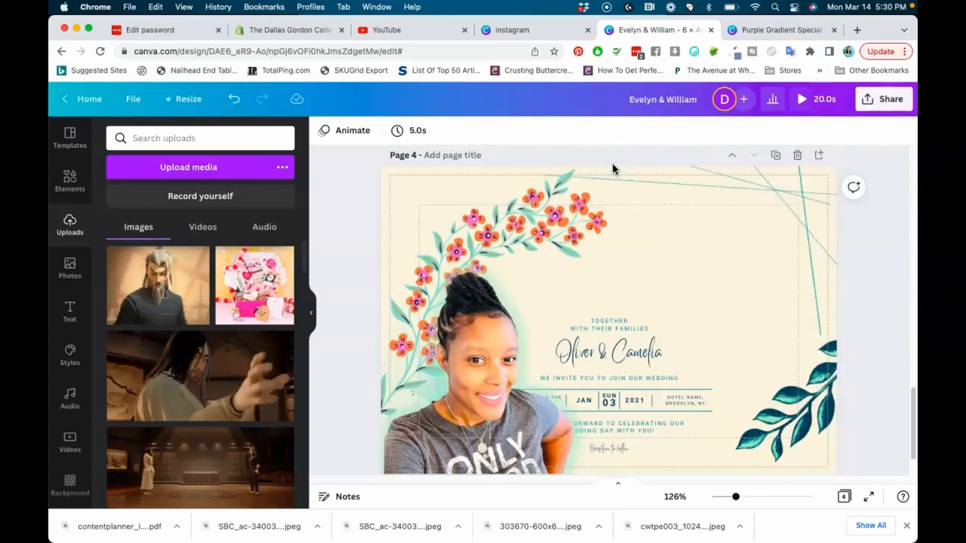
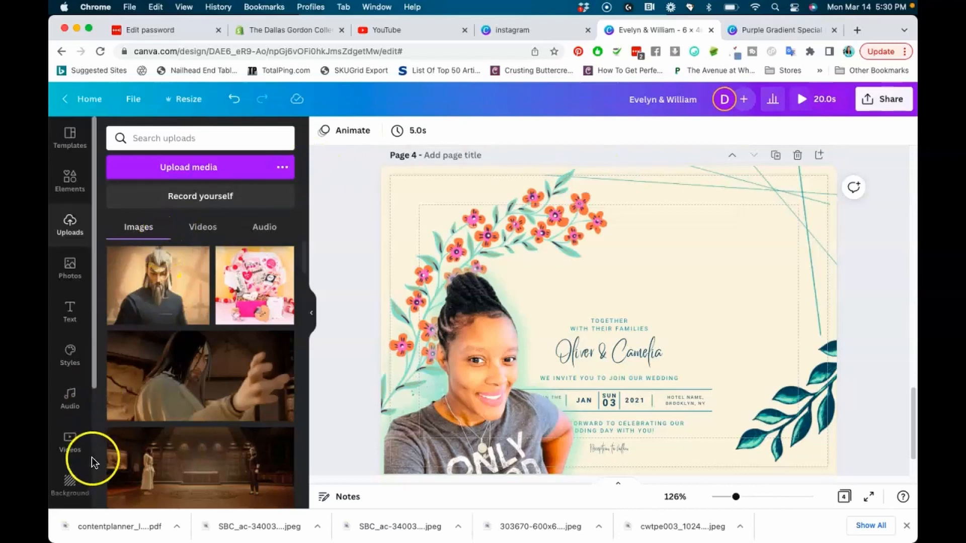
Step: Look over the editor's feature categories and browse the brand kit palettes and trending font and colour combinations in Styles
scroll(90, 465, "down", 3)
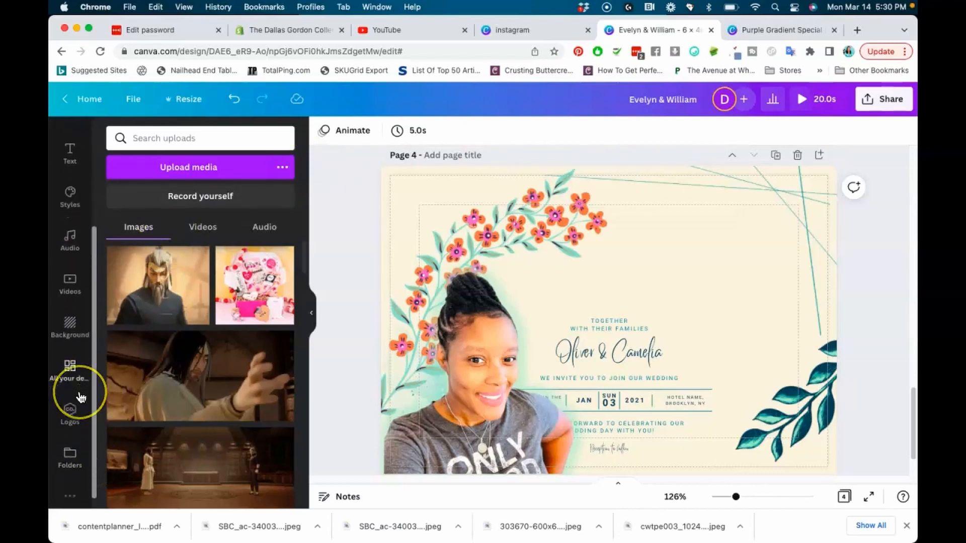
scroll(78, 395, "down", 2)
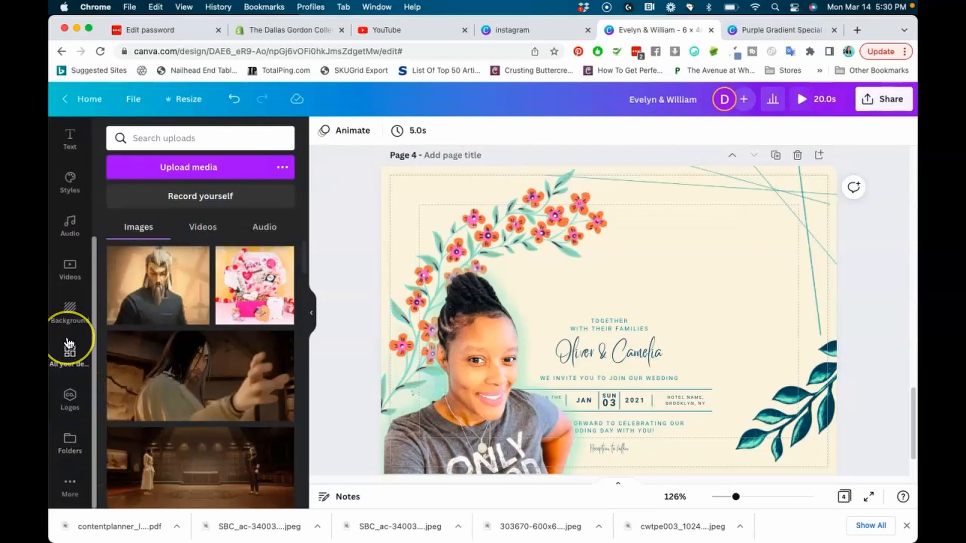
scroll(70, 352, "up", 4)
scroll(70, 437, "down", 3)
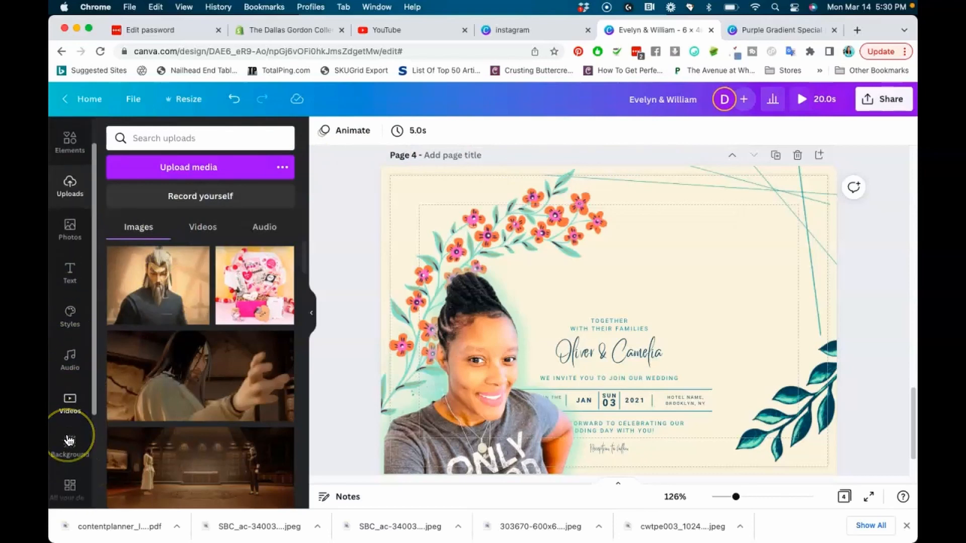
scroll(69, 437, "up", 3)
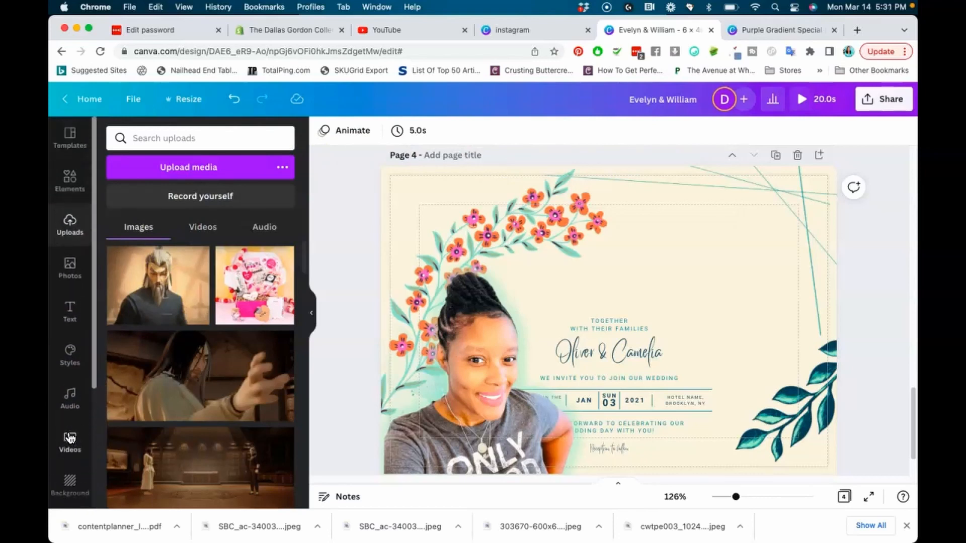
left_click(70, 365)
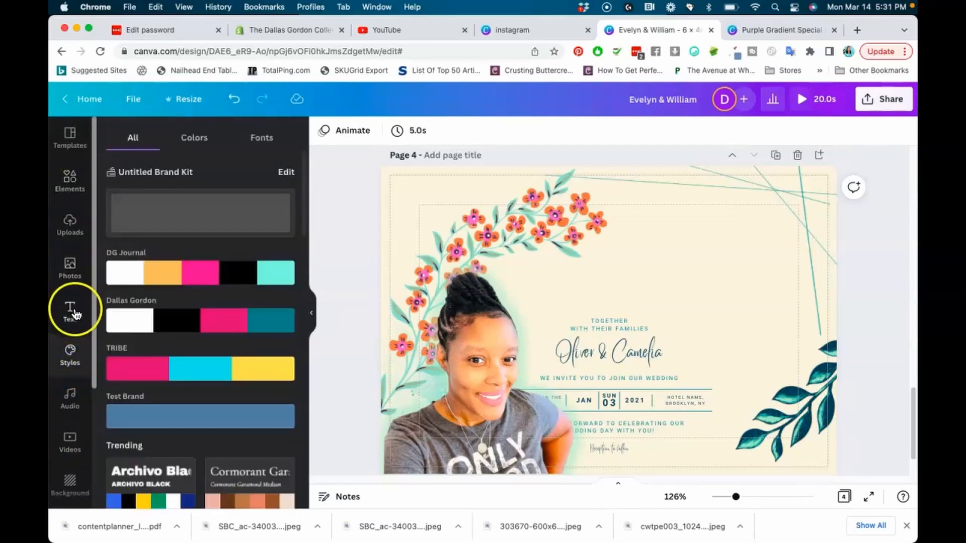
scroll(201, 377, "down", 3)
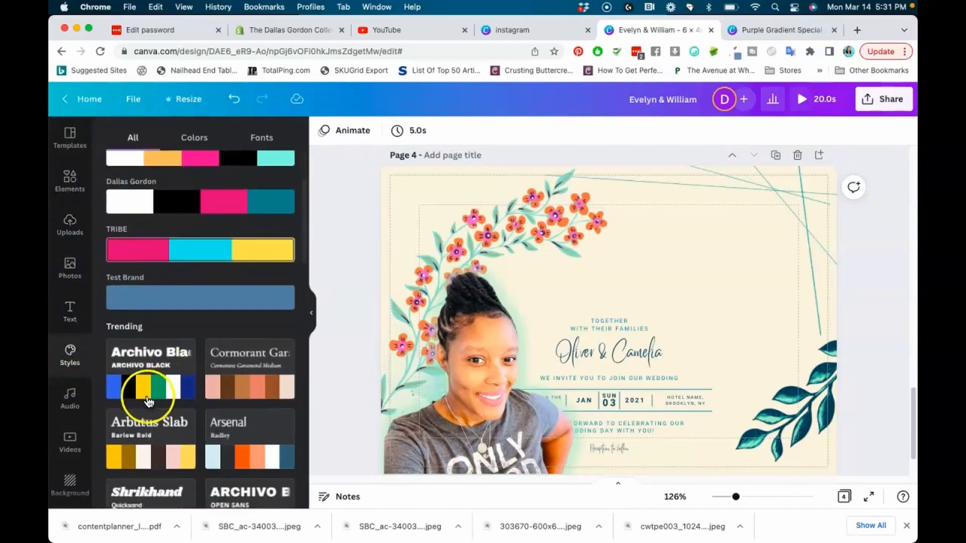
scroll(150, 388, "down", 2)
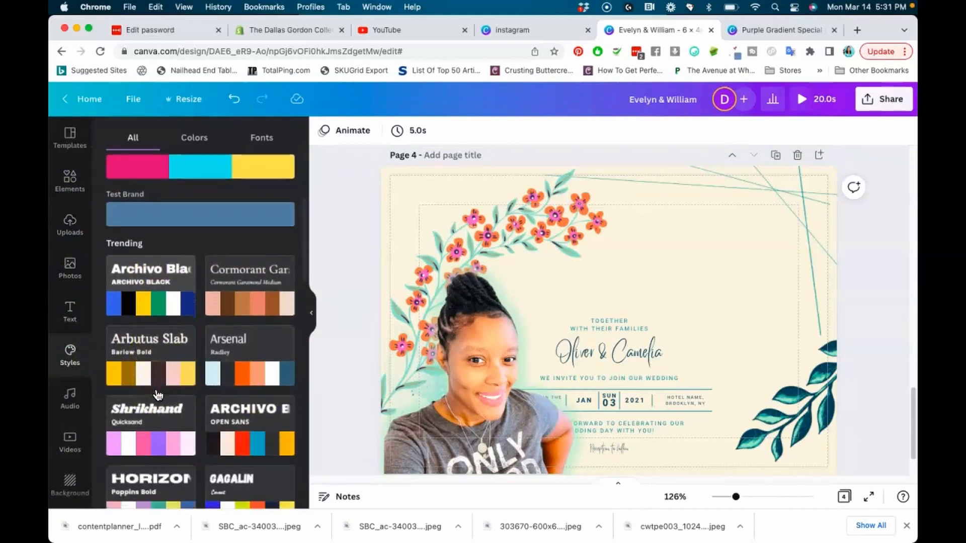